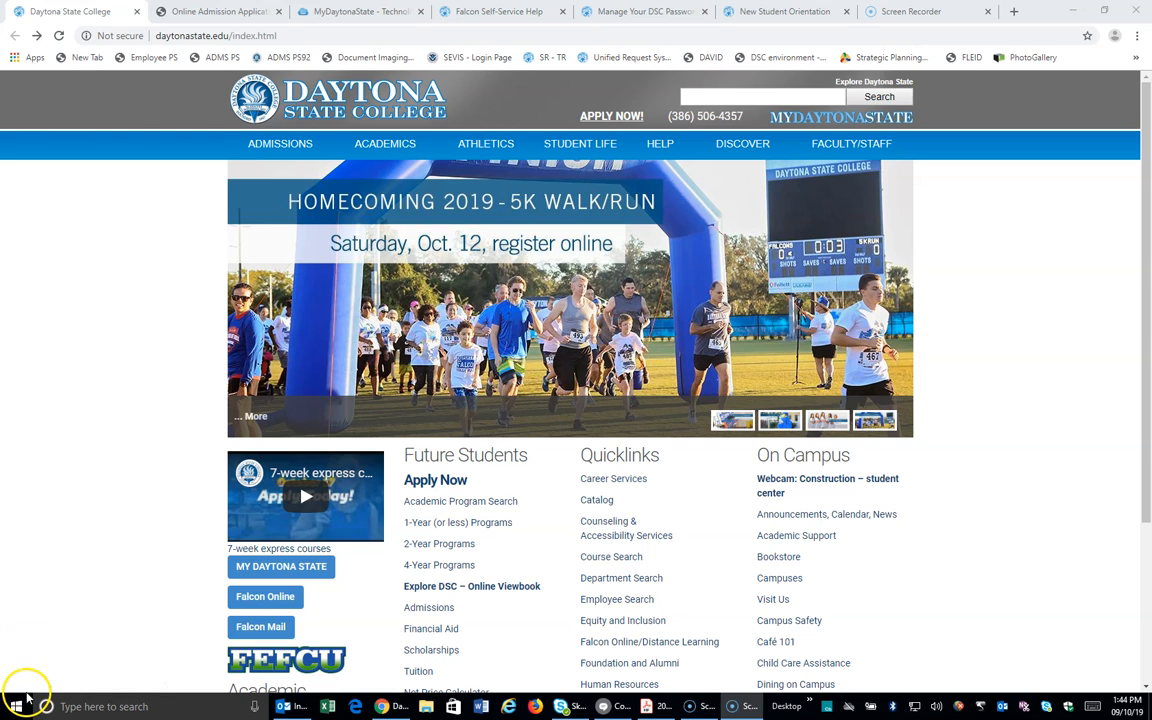
# Step: Switch to the browser tab holding the Online Admission Application page
pyautogui.hotkey('ctrl', 'Tab')
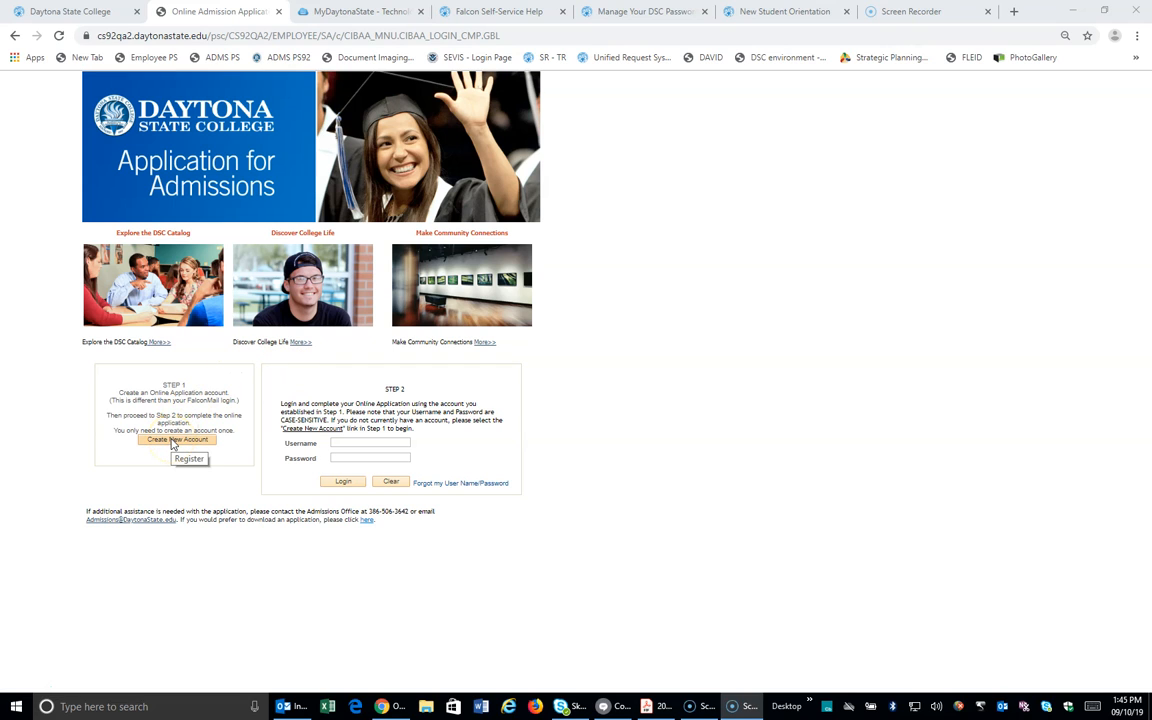
# Step: Open the Create New Account form under Step 1, ready to enter the username
pyautogui.click(172, 442)
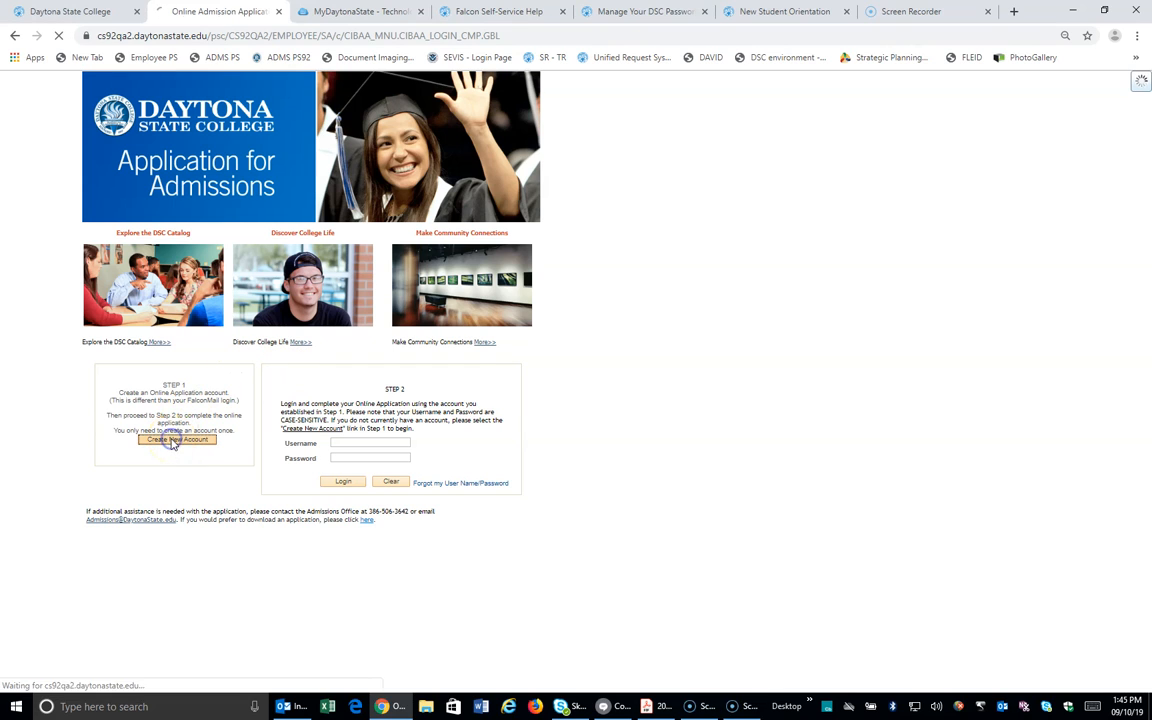
pyautogui.click(188, 129)
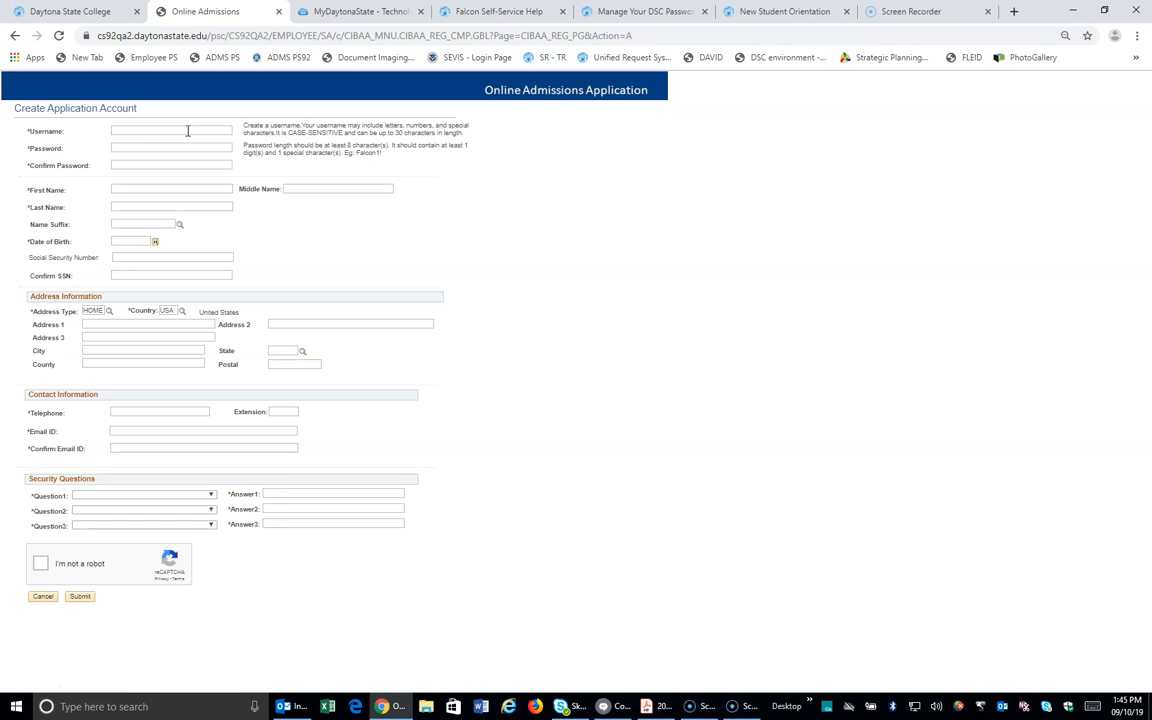
# Step: Enter the account username, the password and its confirmation
pyautogui.press('Tab')
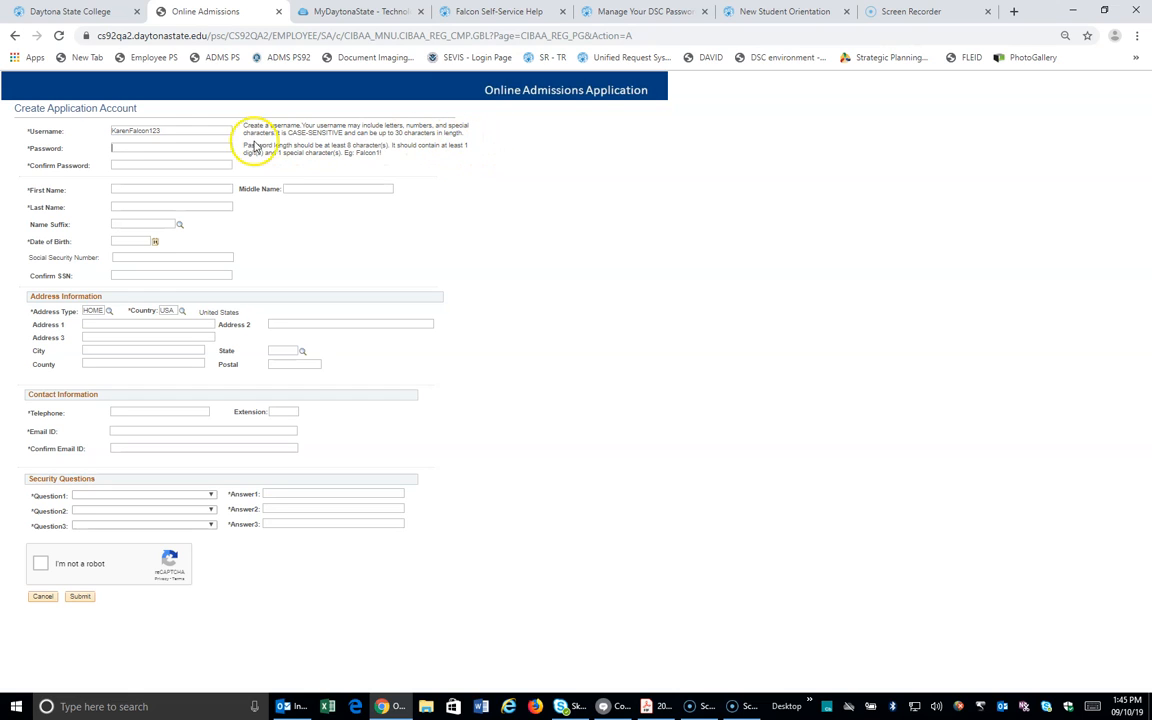
pyautogui.click(141, 148)
pyautogui.write('••••••')
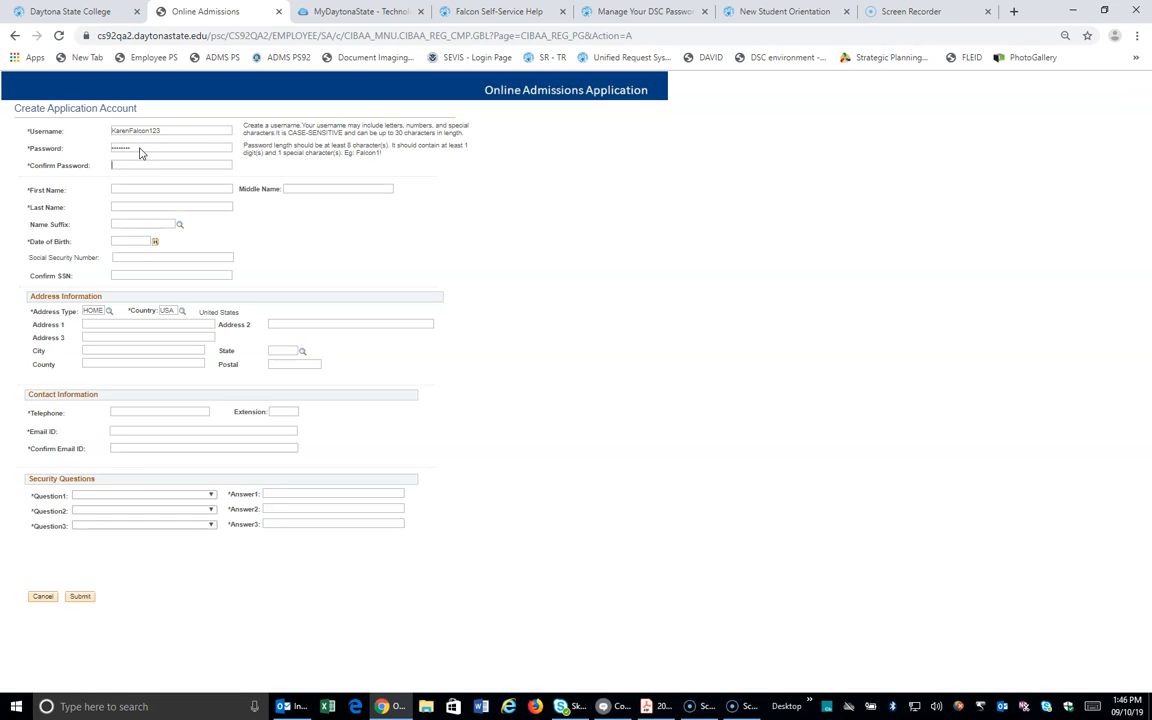
pyautogui.press('Tab')
pyautogui.write('•••••')
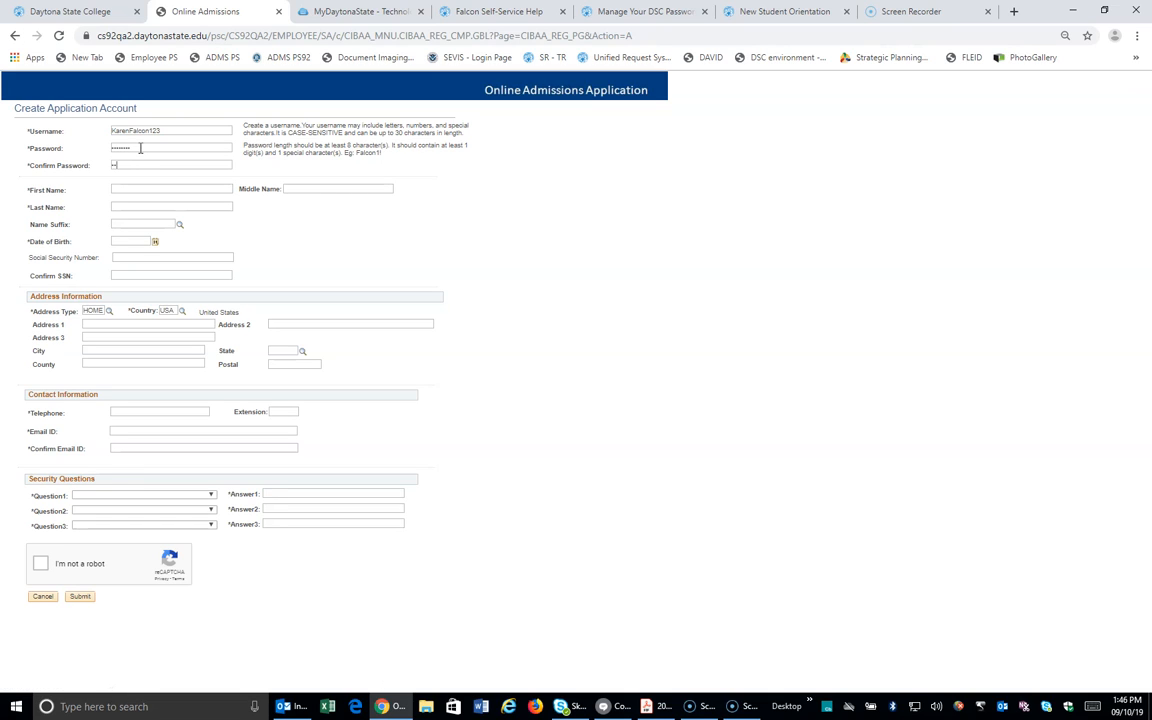
pyautogui.press('Tab')
# Step: Fill in the applicant's first, middle and last names, date of birth, and SSN with confirmation
pyautogui.press('Tab')
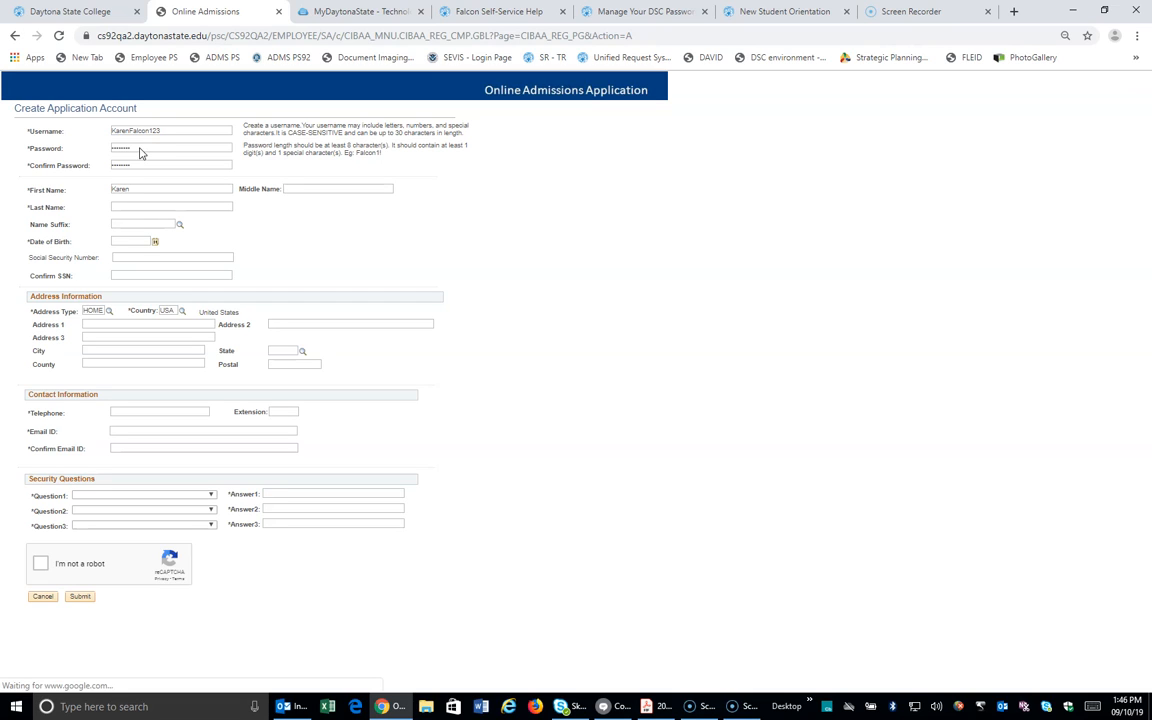
pyautogui.press('Tab')
pyautogui.press('Tab')
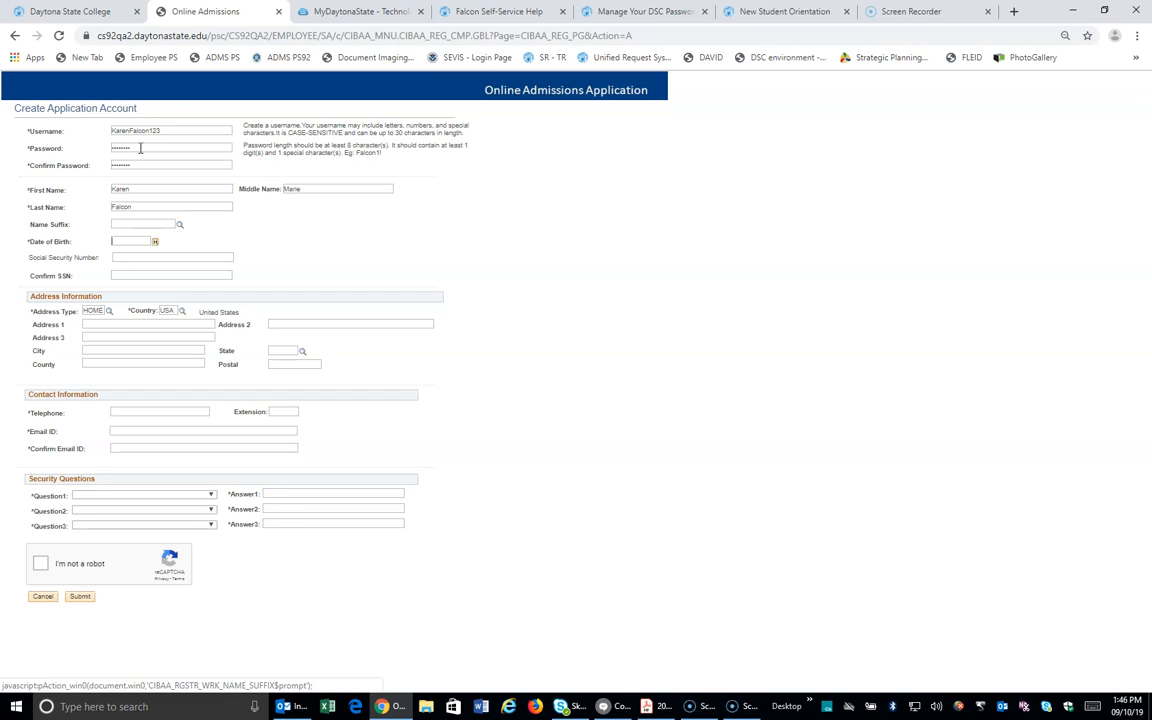
pyautogui.write('1/1/2001')
pyautogui.click(141, 257)
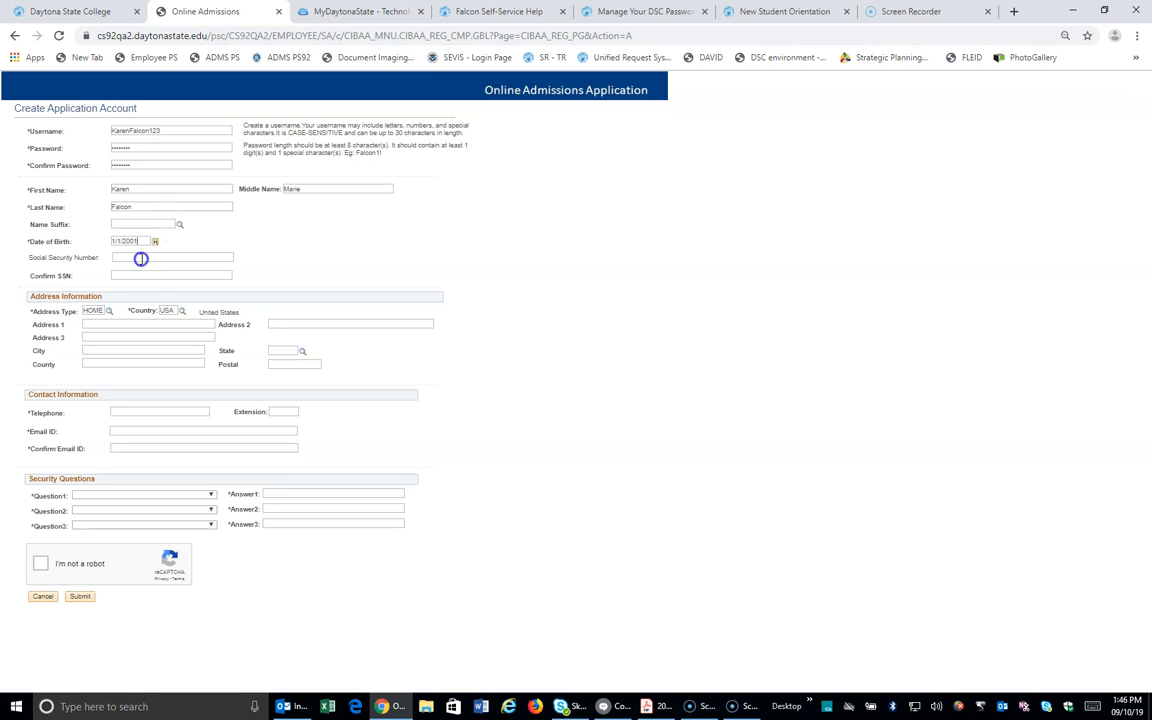
pyautogui.write('123456789')
pyautogui.click(136, 275)
pyautogui.write('12345678')
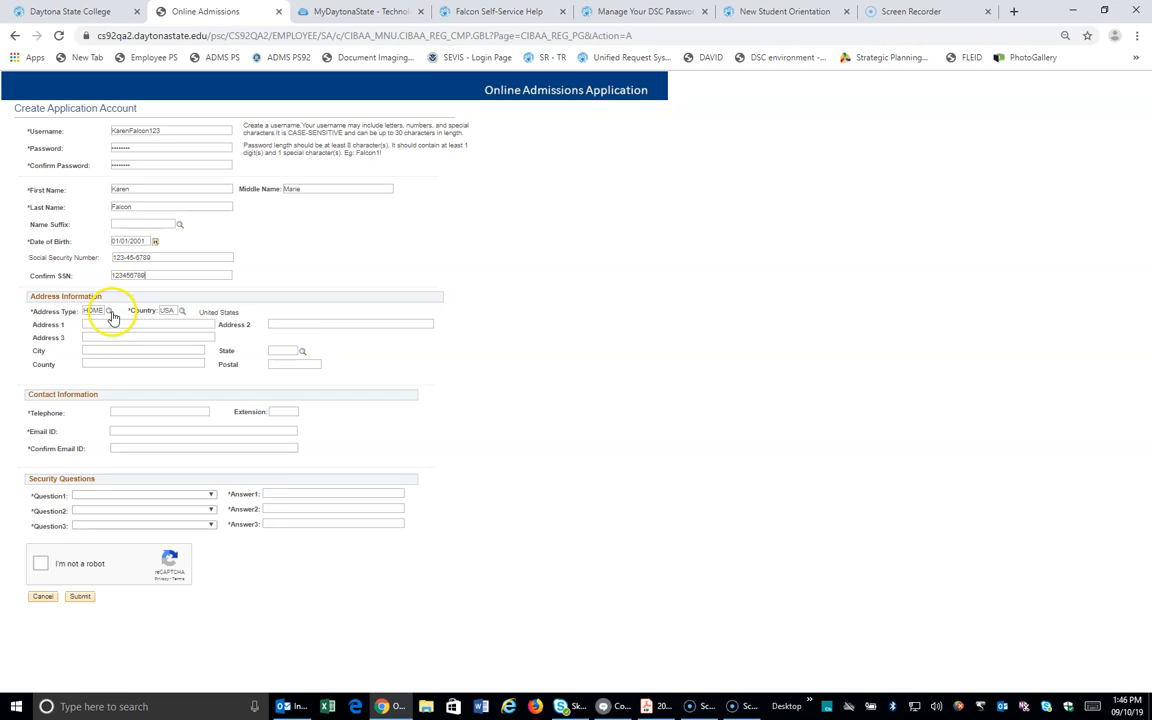
# Step: Enter the street address and city, choose FL as the state, and fill in county and postal code
pyautogui.click(106, 324)
pyautogui.write('12')
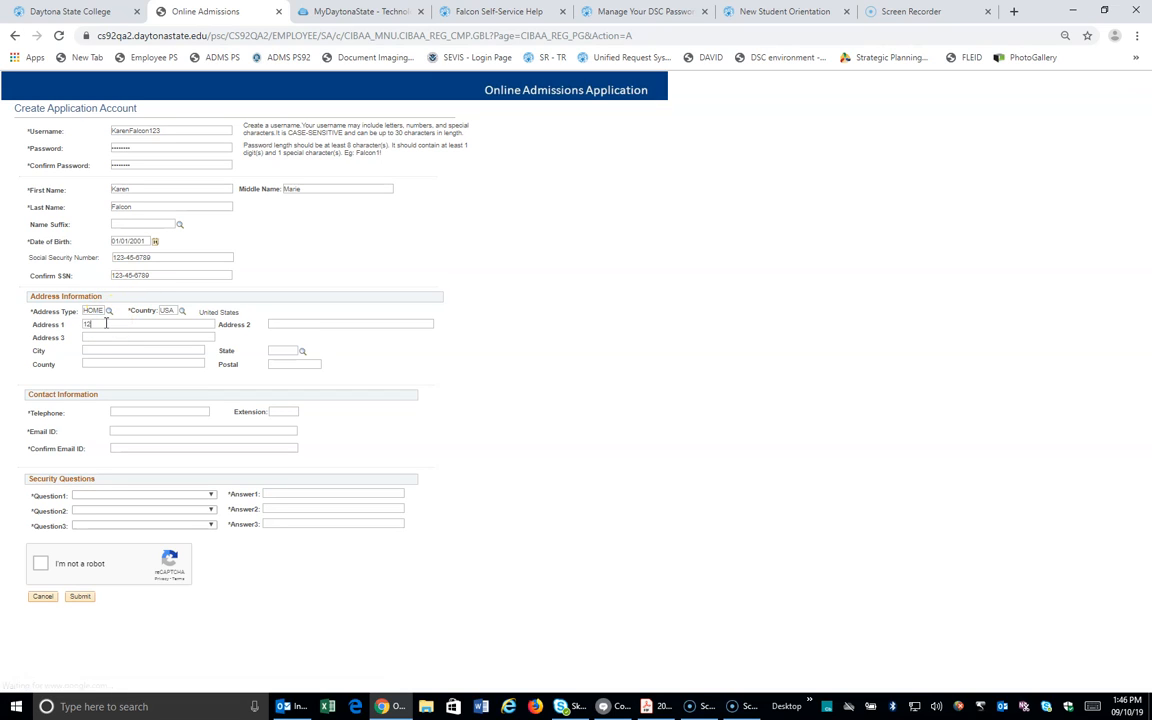
pyautogui.write('00 W')
pyautogui.write(' International S')
pyautogui.write('peedway Blv')
pyautogui.write('Daytona Beach')
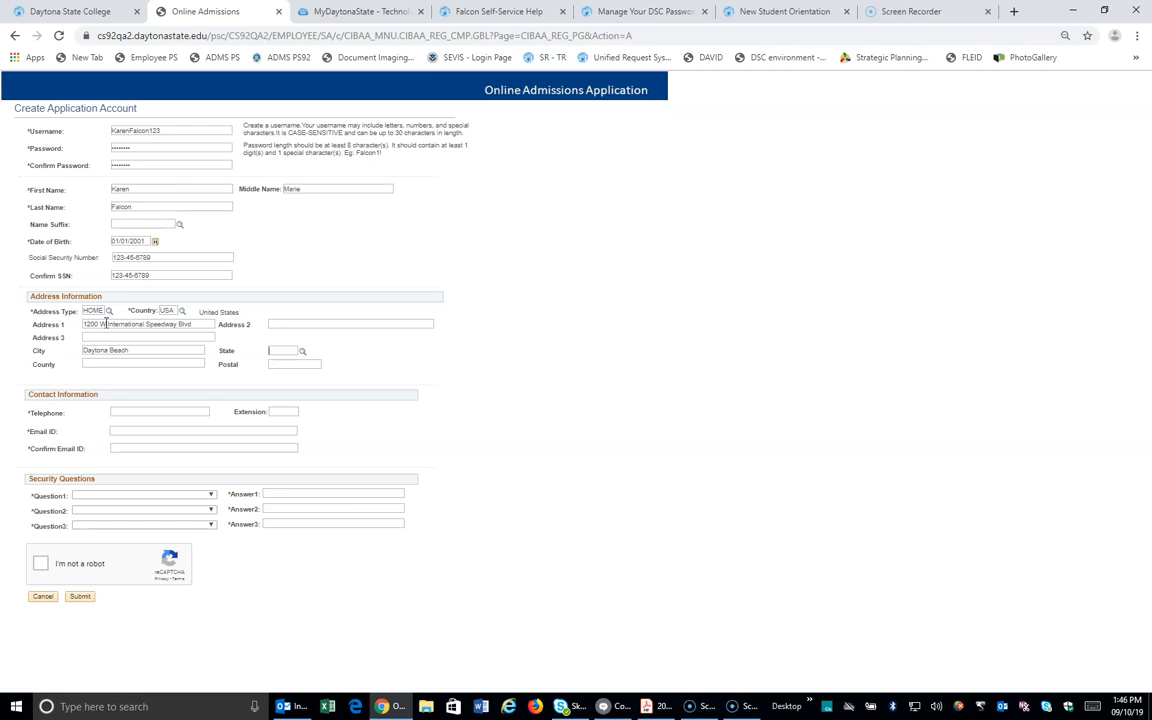
pyautogui.click(303, 356)
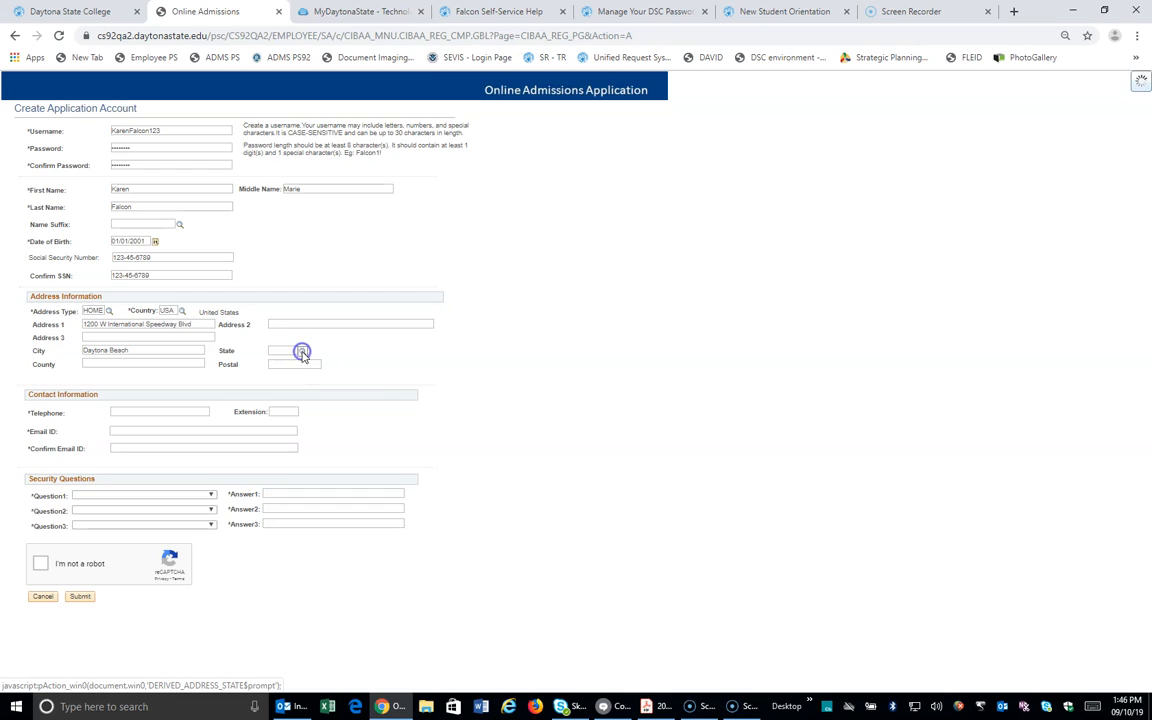
pyautogui.click(306, 350)
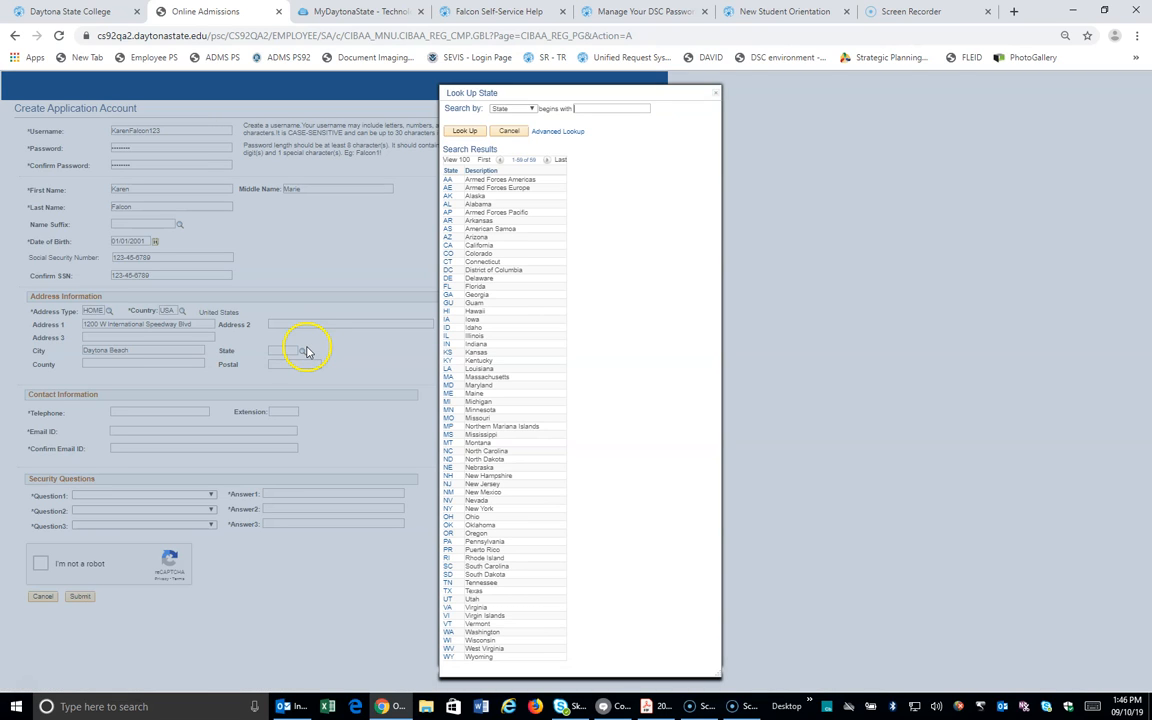
pyautogui.click(447, 287)
pyautogui.click(101, 361)
pyautogui.write('Volusia')
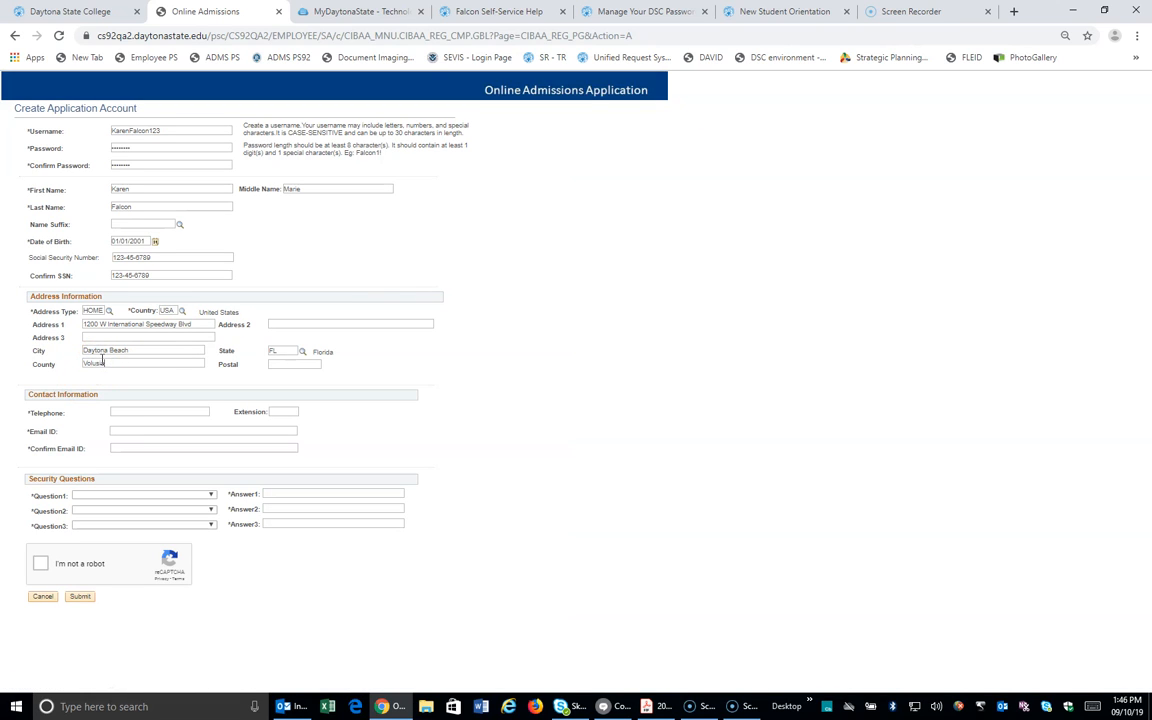
pyautogui.write('32114')
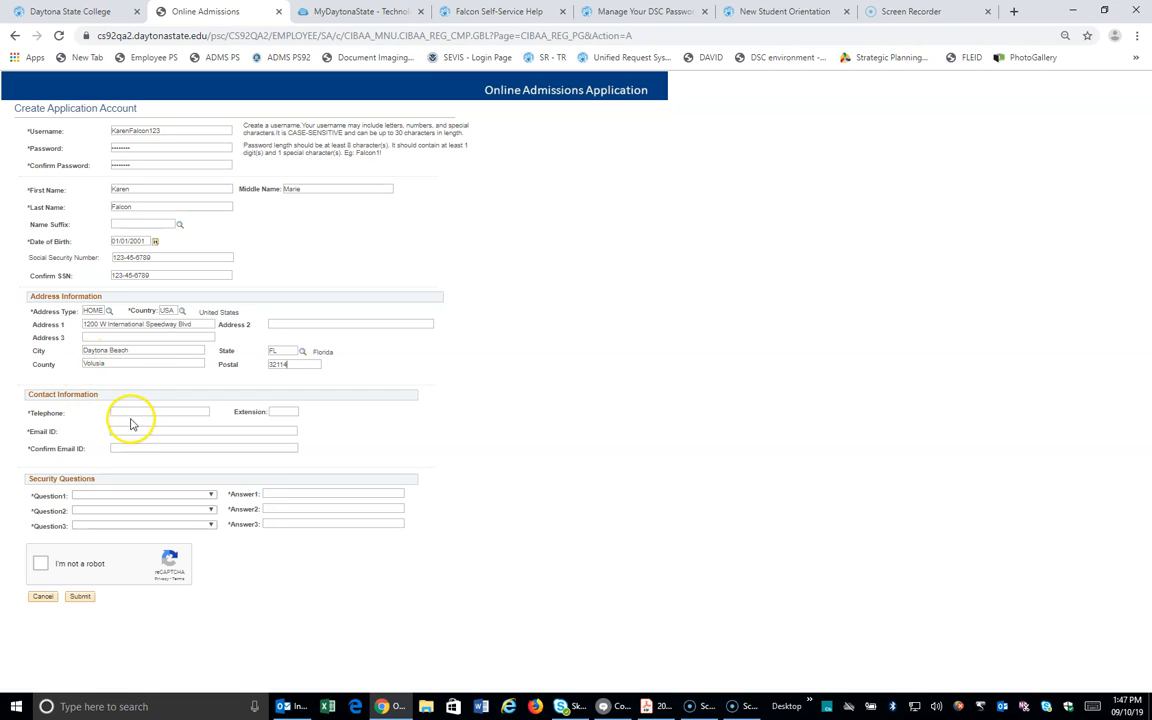
# Step: Enter the telephone number and the e-mail address with its confirmation
pyautogui.click(134, 412)
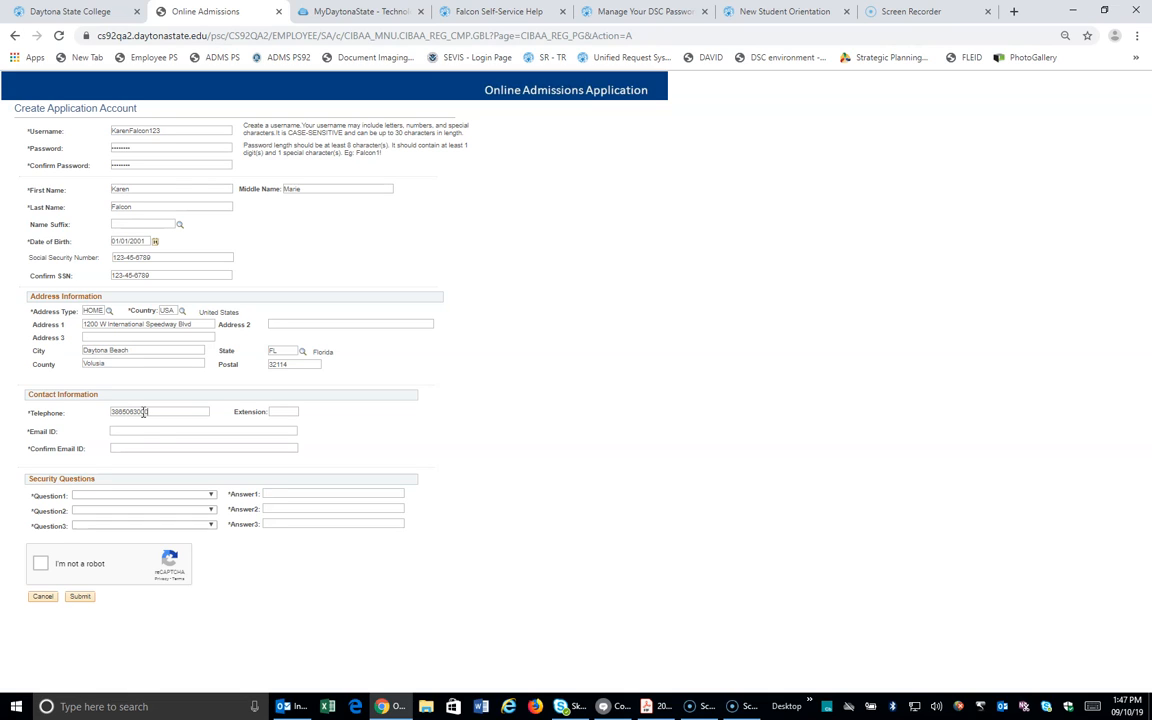
pyautogui.click(136, 430)
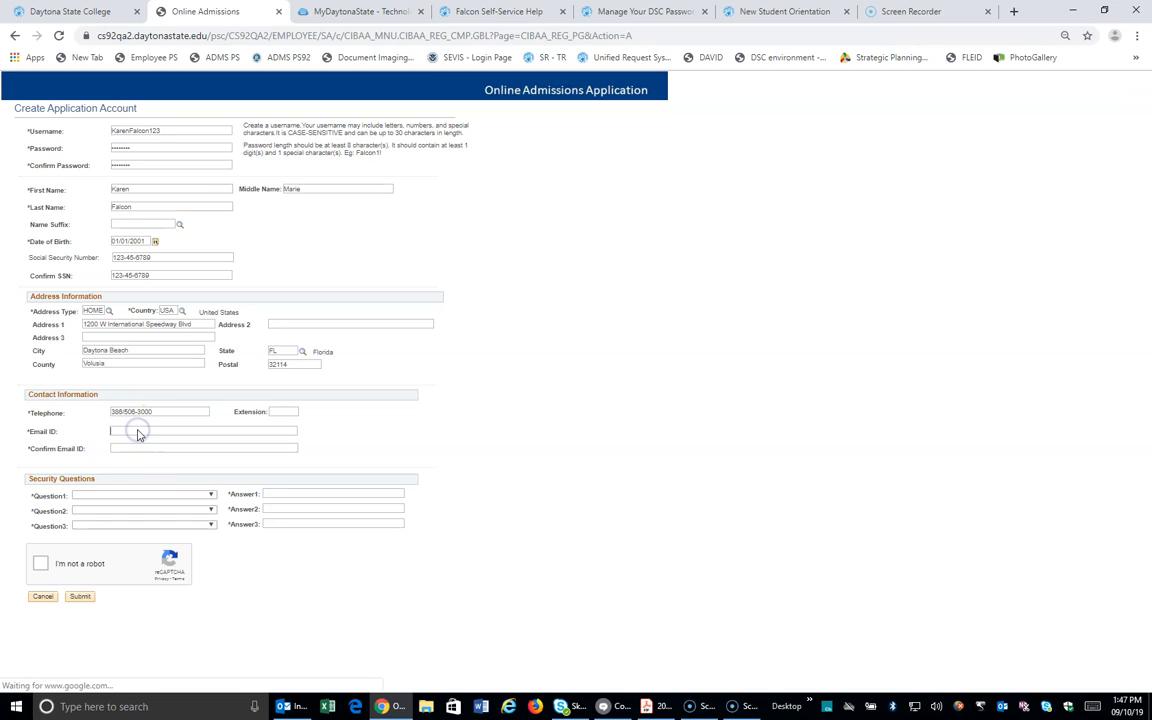
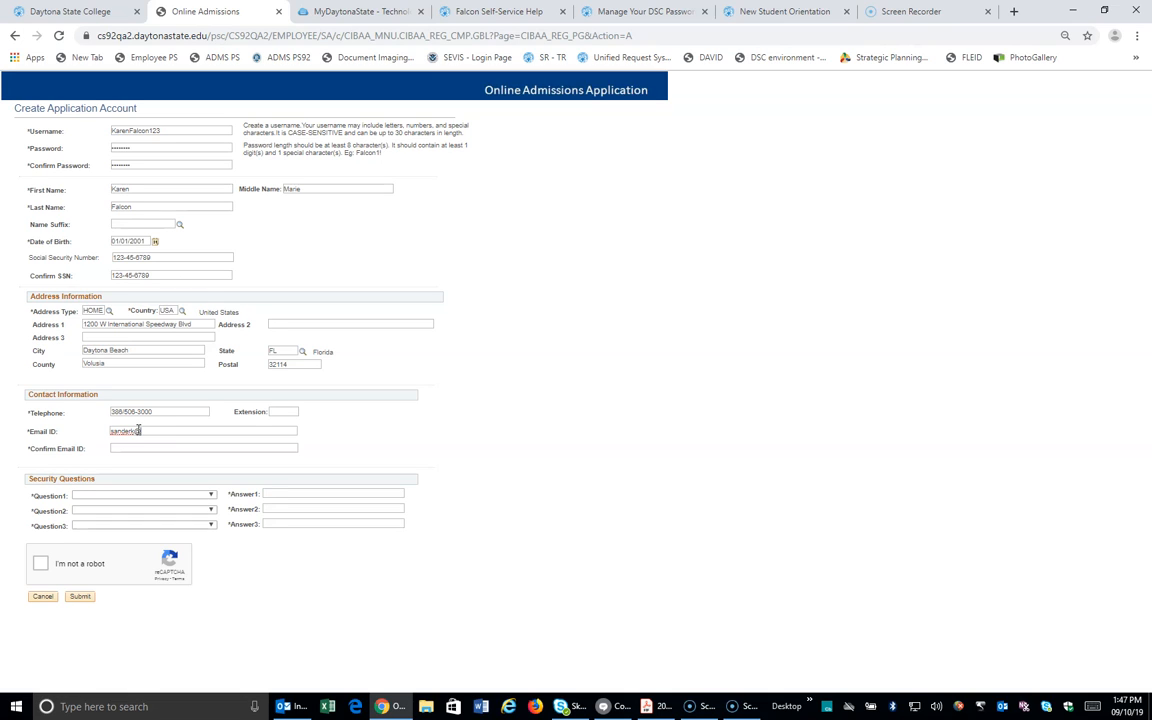
pyautogui.press('Tab')
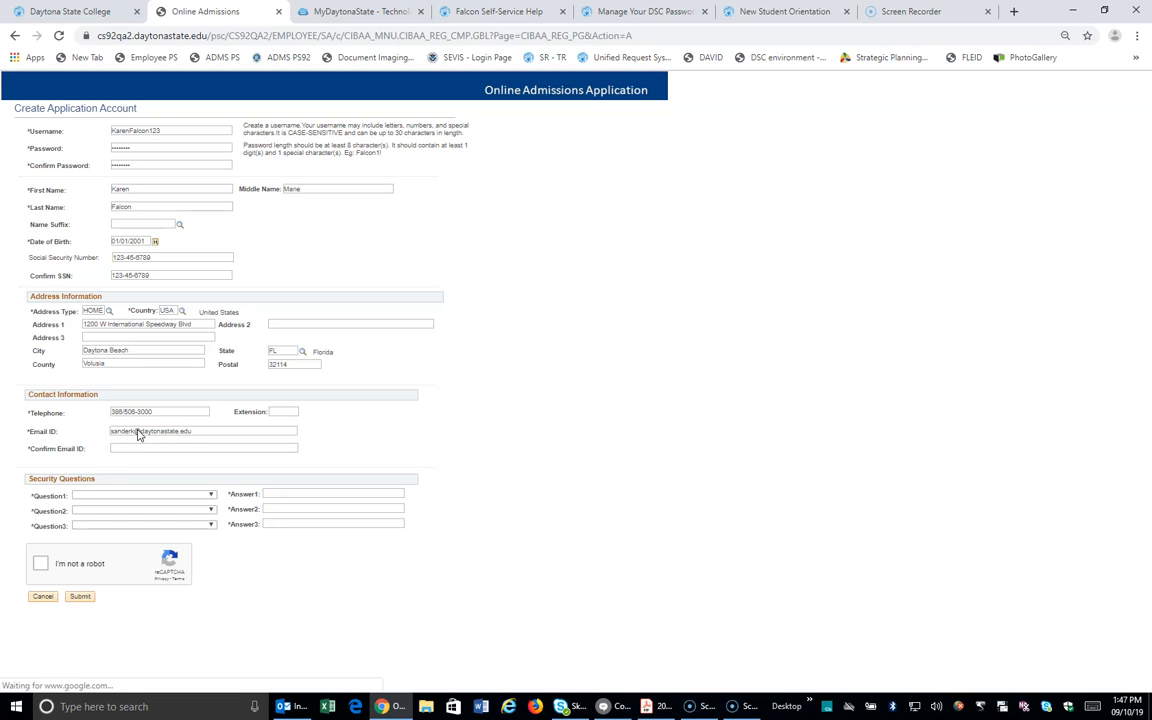
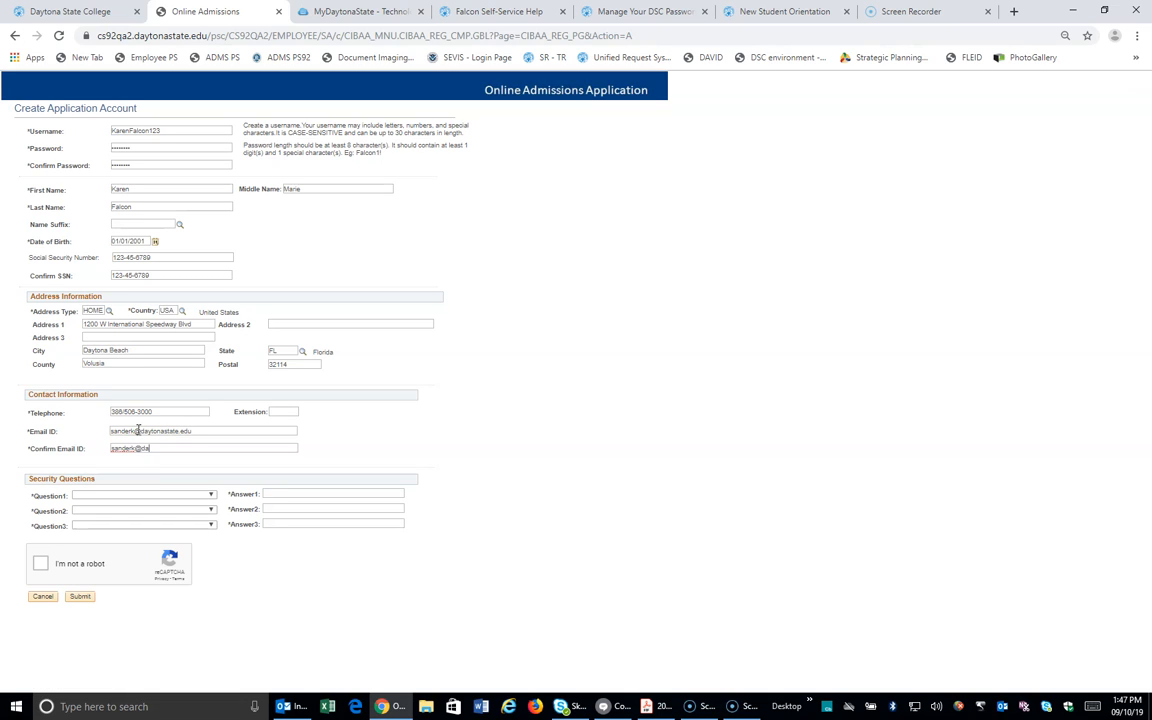
pyautogui.click(129, 495)
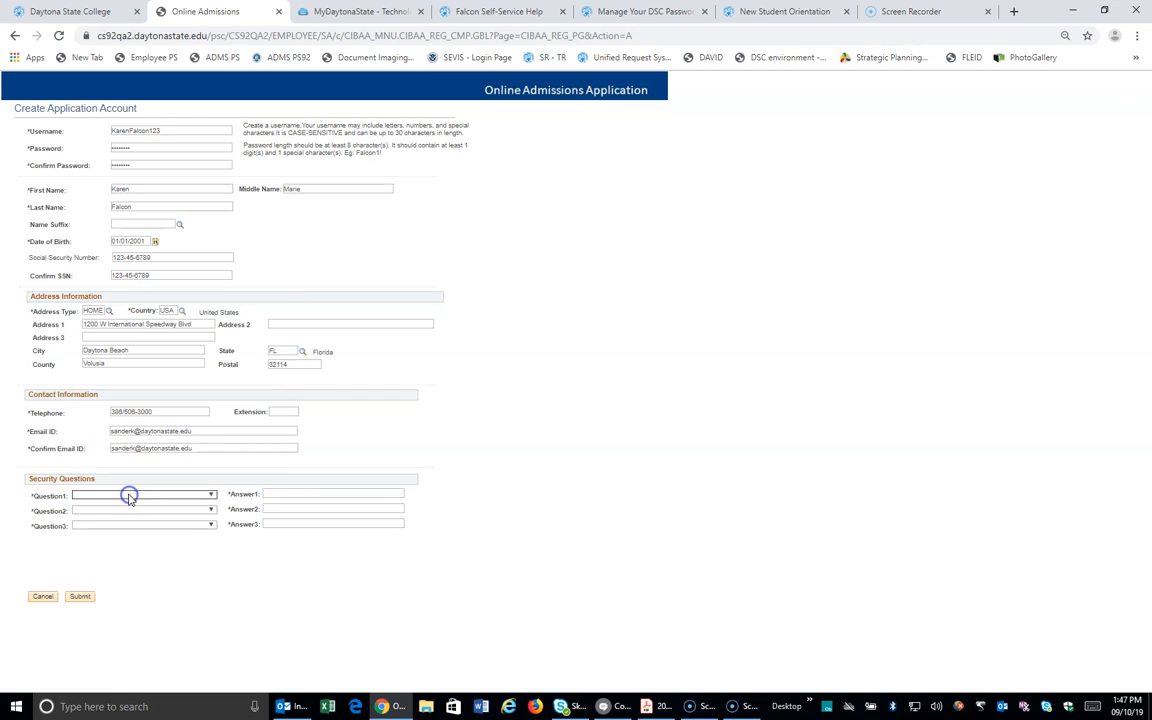
pyautogui.click(127, 495)
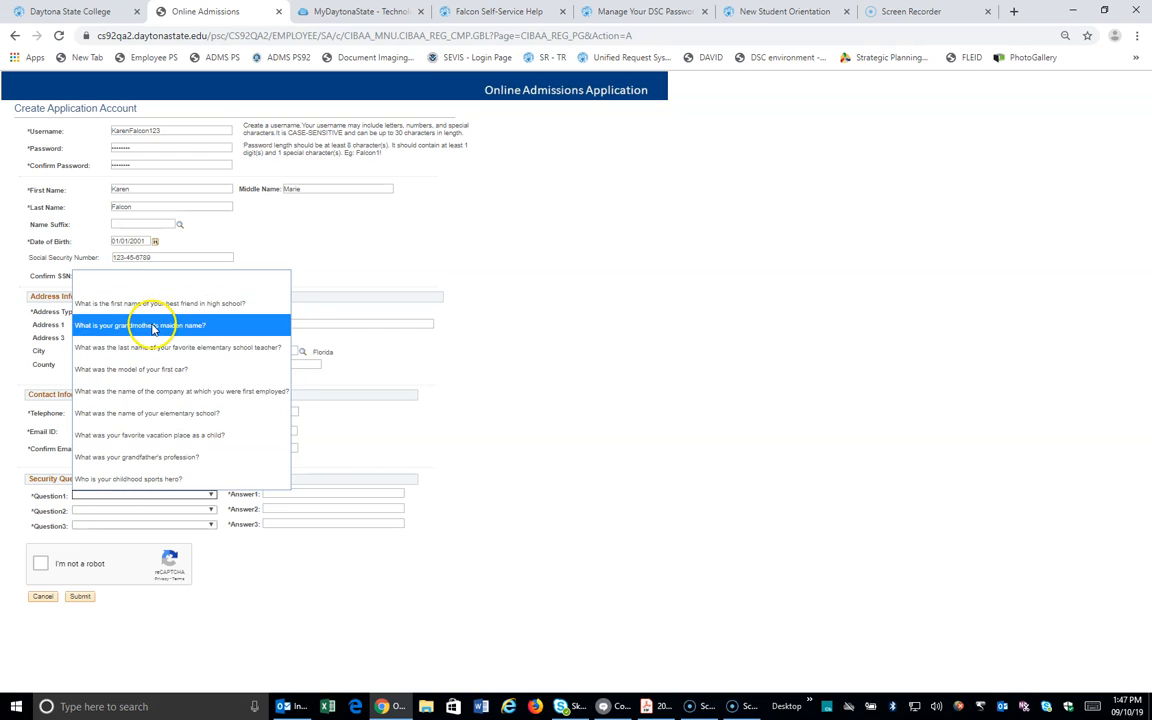
pyautogui.click(160, 322)
pyautogui.click(292, 494)
pyautogui.write('test')
pyautogui.click(170, 509)
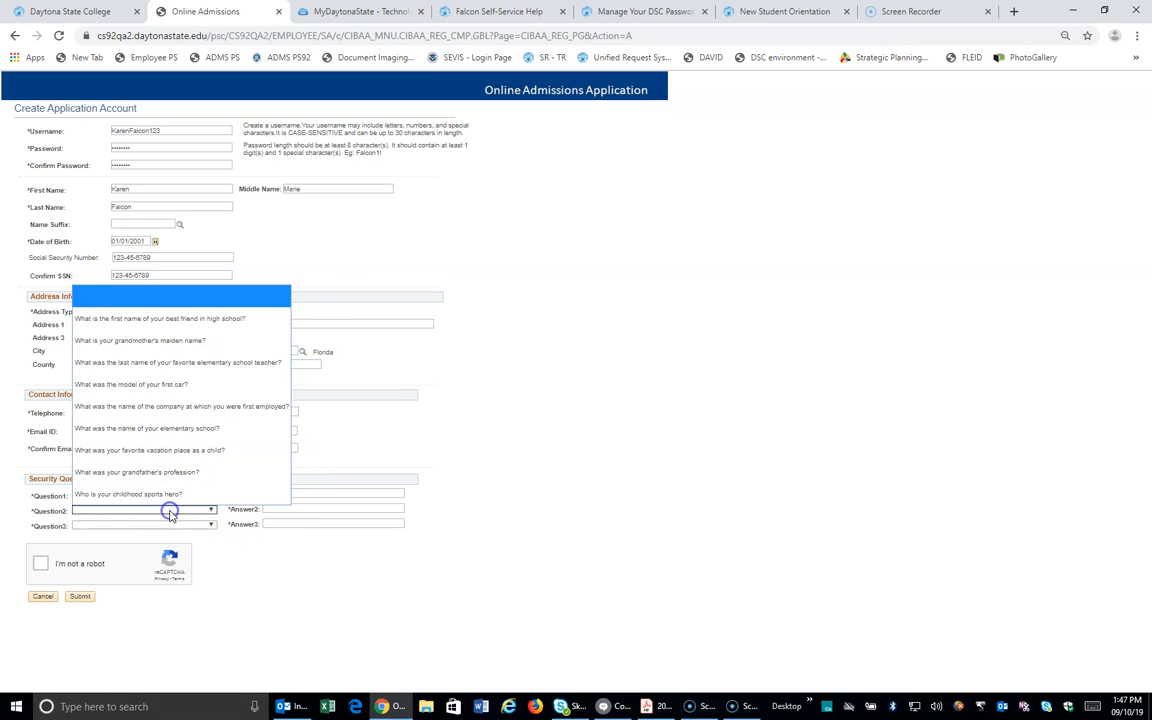
pyautogui.click(188, 404)
pyautogui.click(274, 509)
pyautogui.write('test')
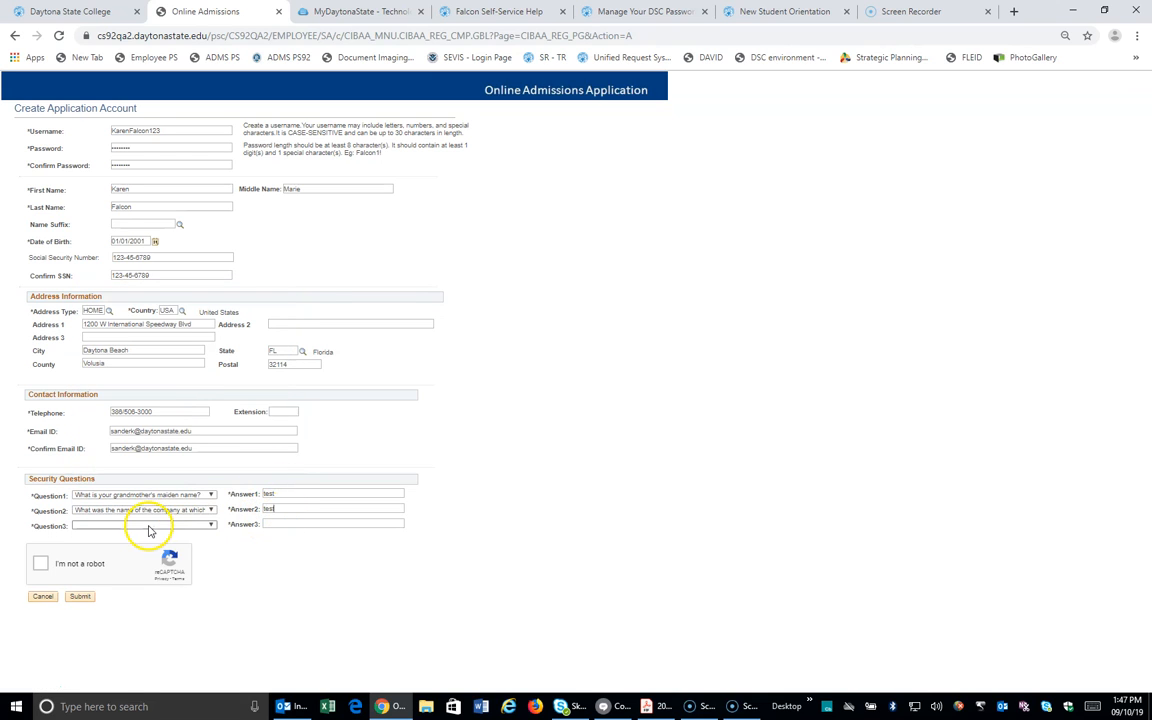
pyautogui.click(150, 525)
pyautogui.click(167, 487)
pyautogui.click(285, 525)
pyautogui.write('test')
# Step: Pass the reCAPTCHA by selecting the crosswalk images and verifying
pyautogui.click(40, 564)
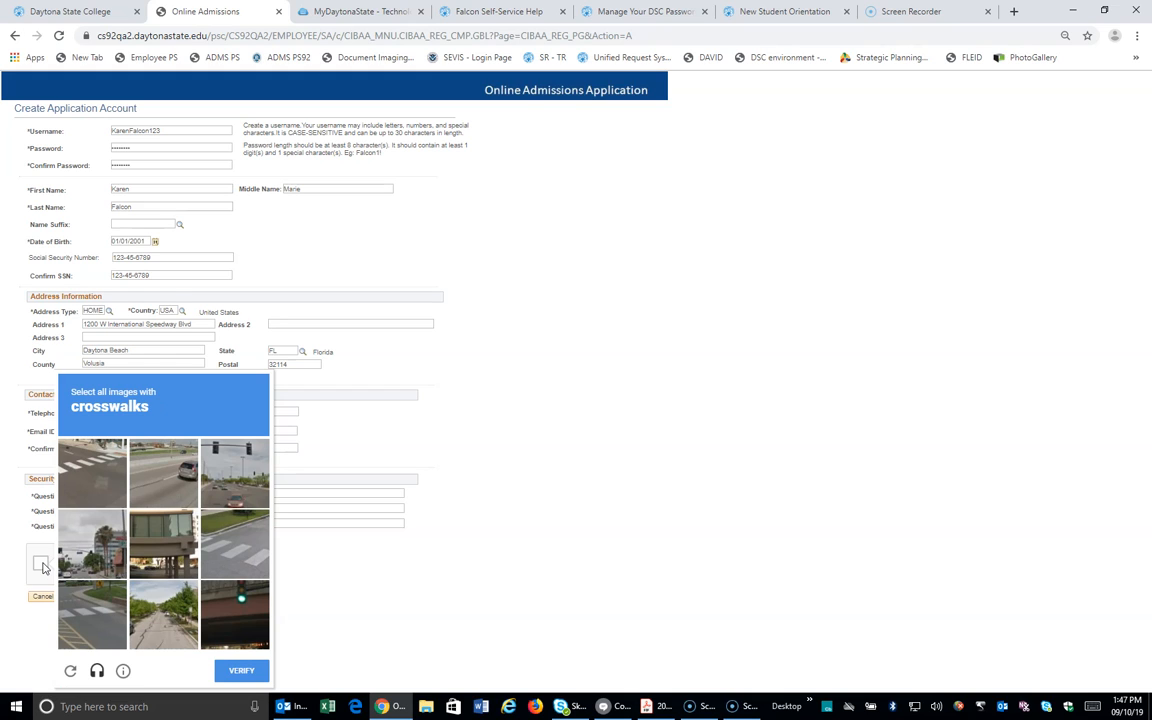
pyautogui.click(93, 468)
pyautogui.click(239, 542)
pyautogui.click(90, 609)
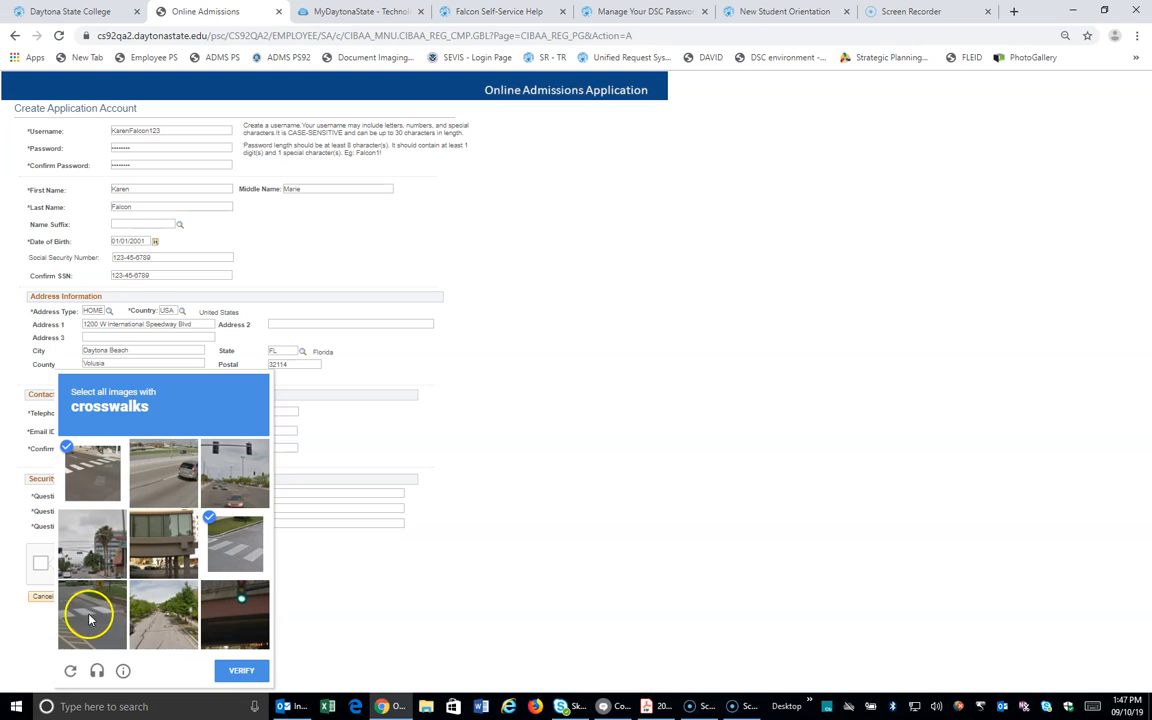
pyautogui.click(238, 670)
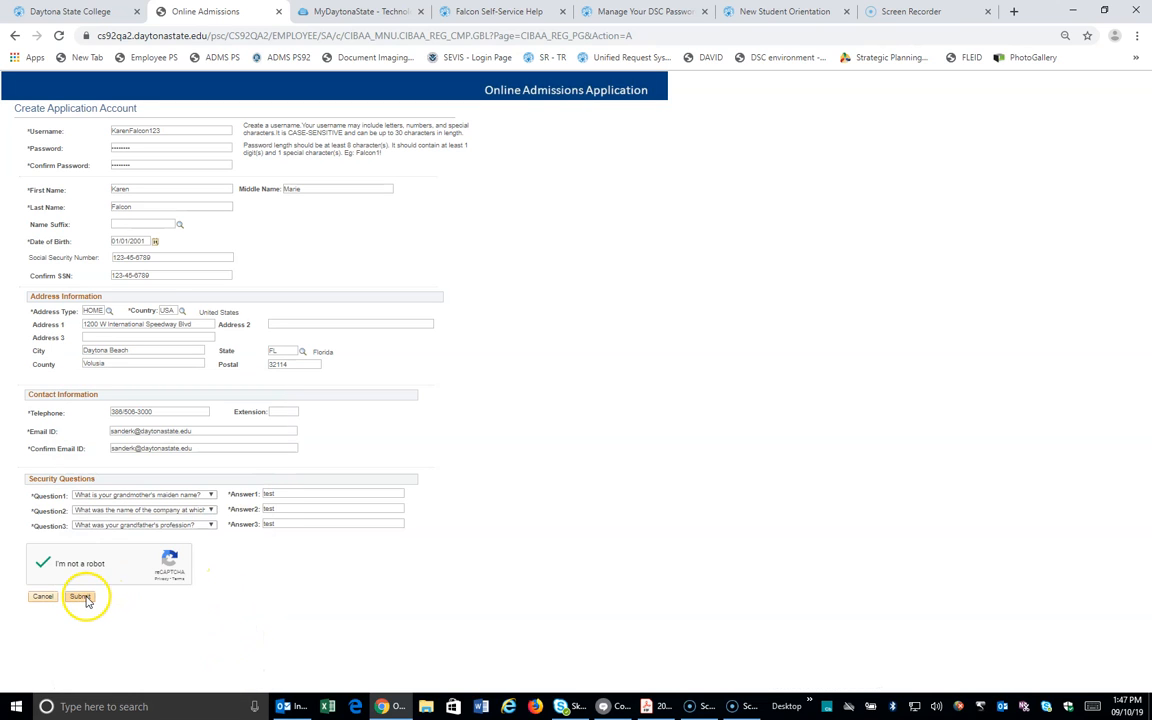
# Step: Submit the new account, then log in through Step 2 with its username and password
pyautogui.click(80, 597)
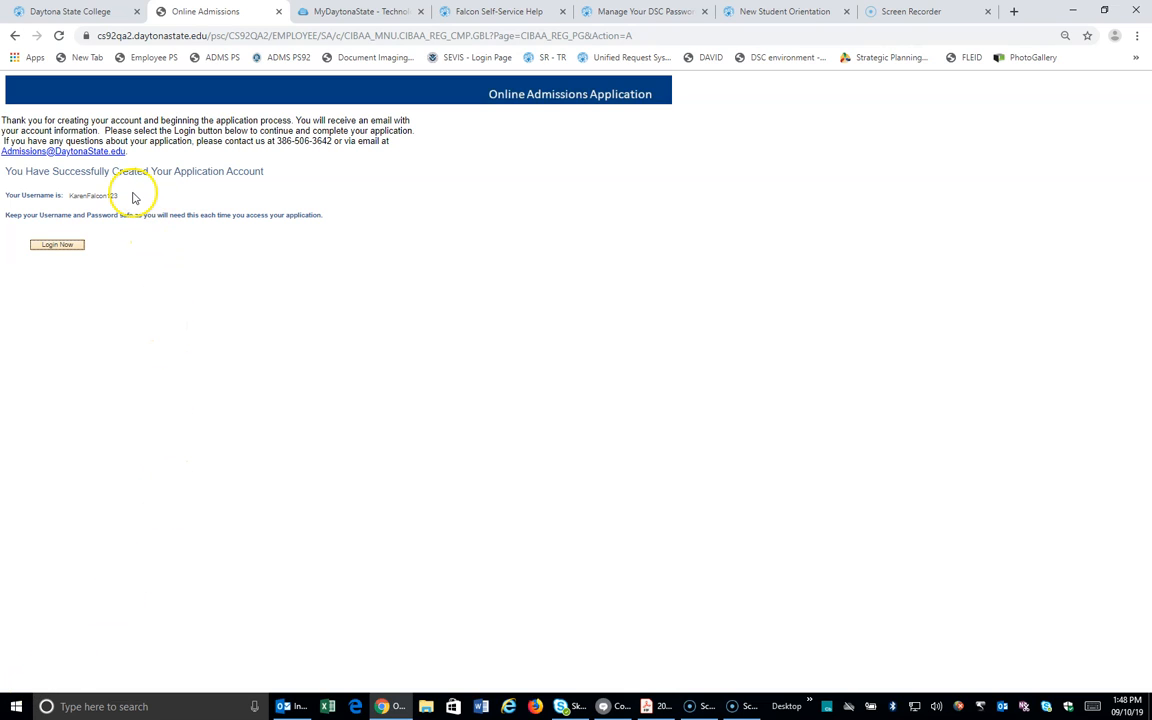
pyautogui.click(57, 247)
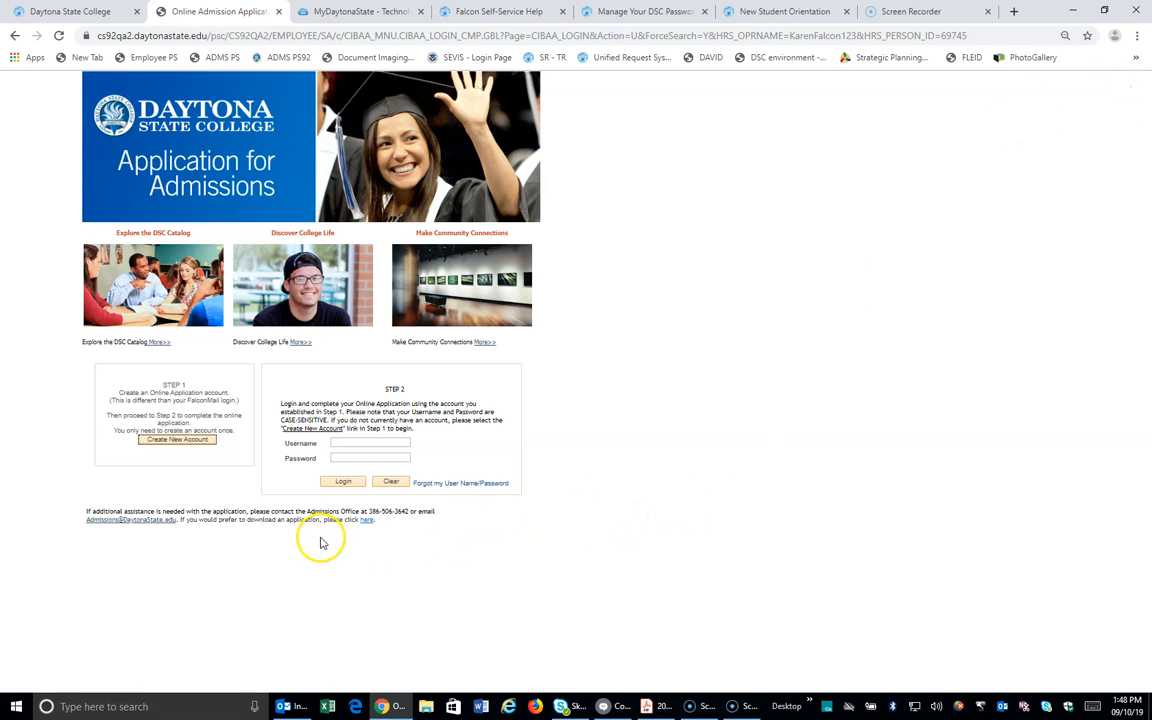
pyautogui.click(356, 442)
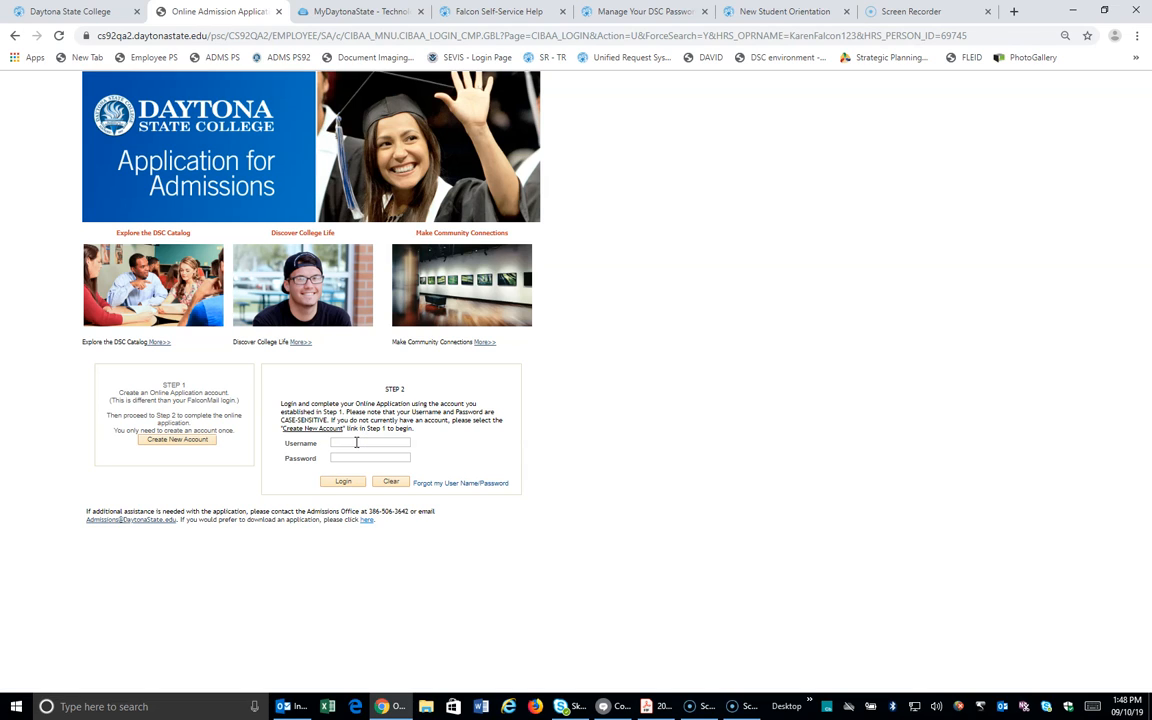
pyautogui.press('Return')
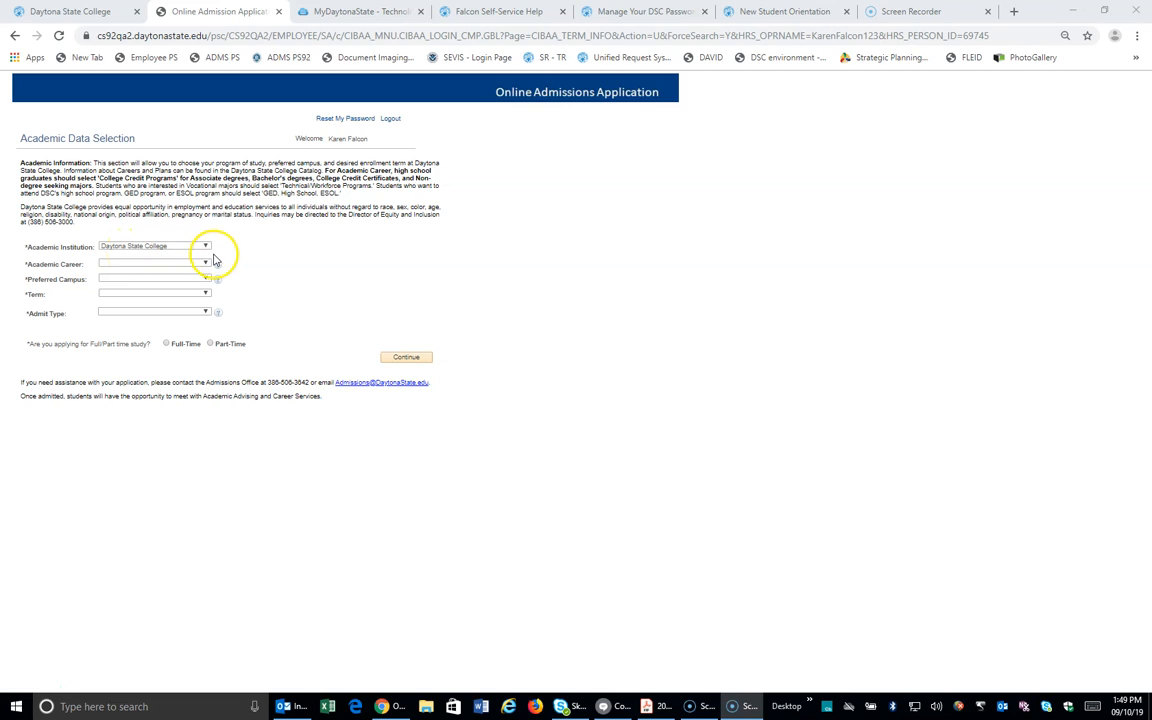
# Step: Open the Academic Career dropdown on the Academic Data Selection page
pyautogui.click(206, 263)
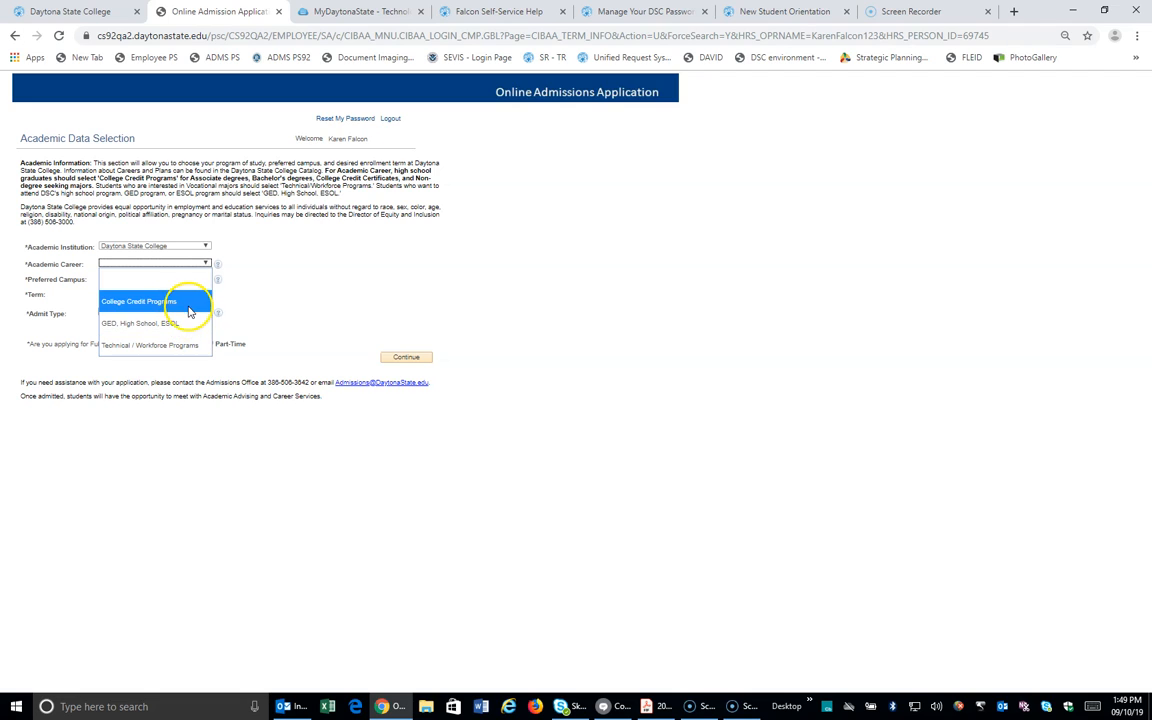
# Step: Choose College Credit Programs, Daytona Beach Campus, Fall 2019, Online Application and Associate of Arts Degree, then continue
pyautogui.click(189, 302)
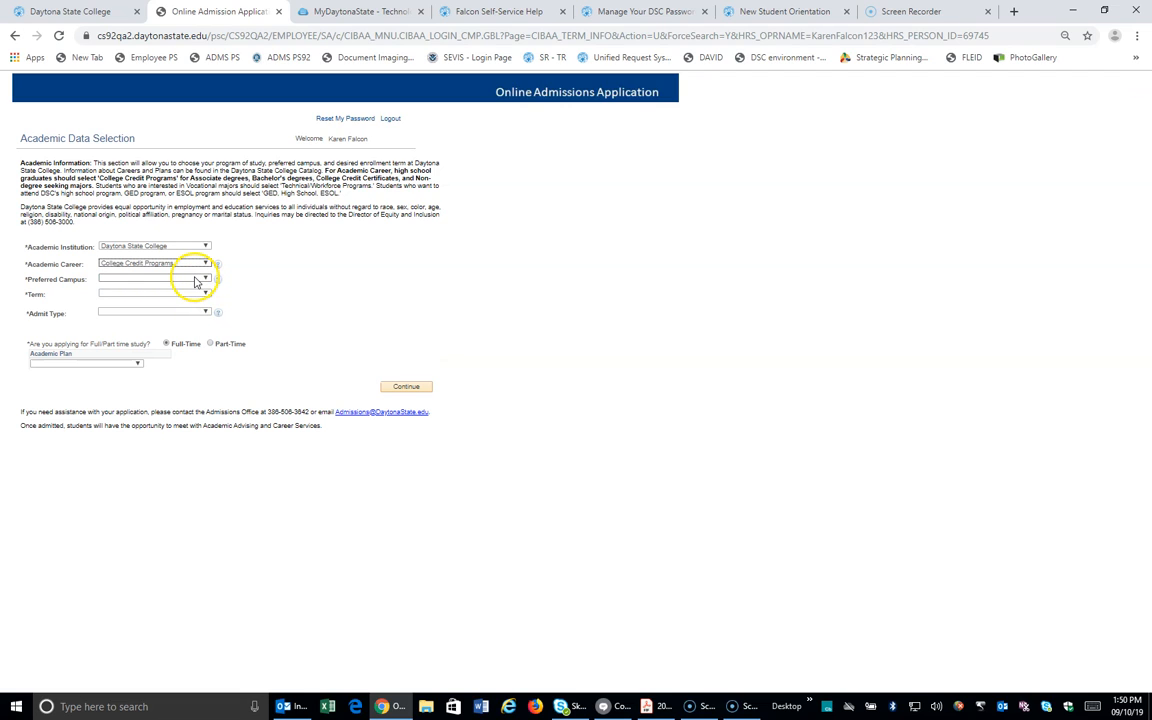
pyautogui.click(196, 284)
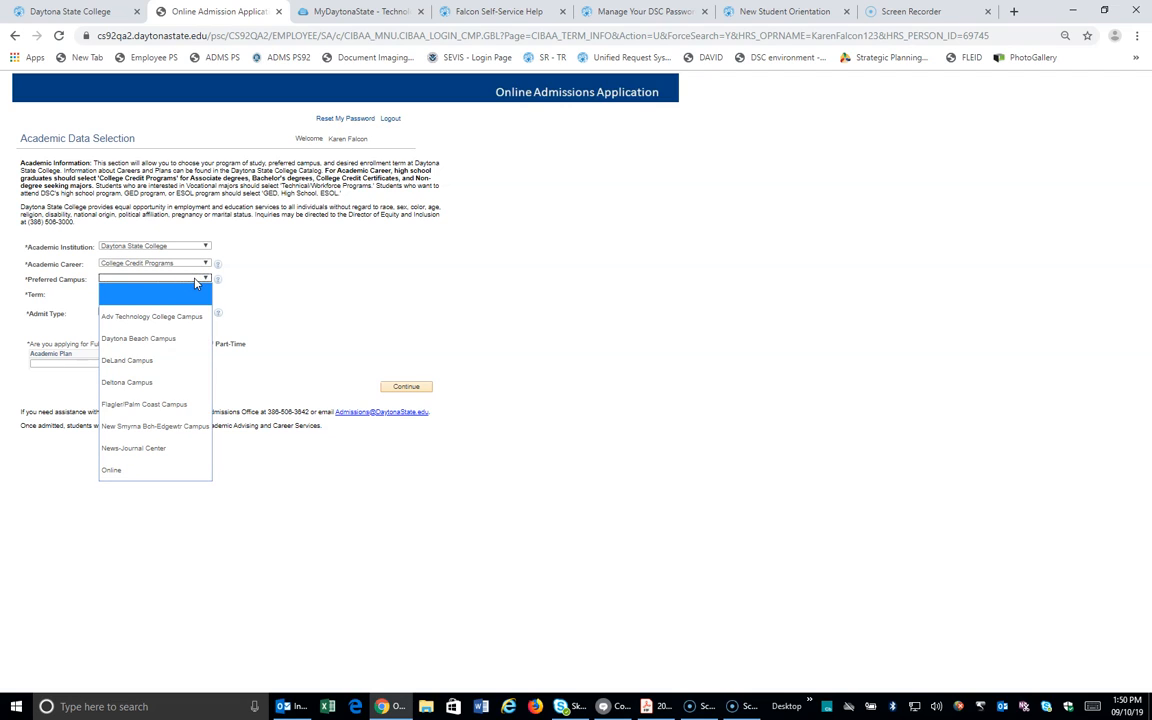
pyautogui.click(181, 342)
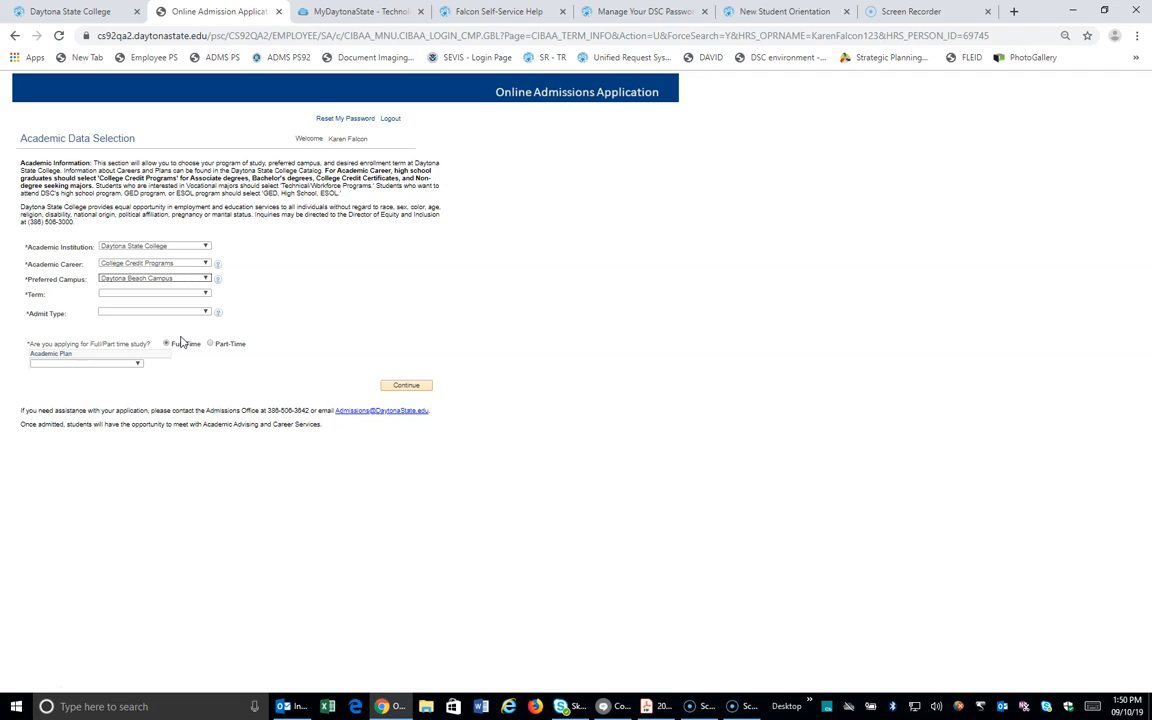
pyautogui.click(194, 294)
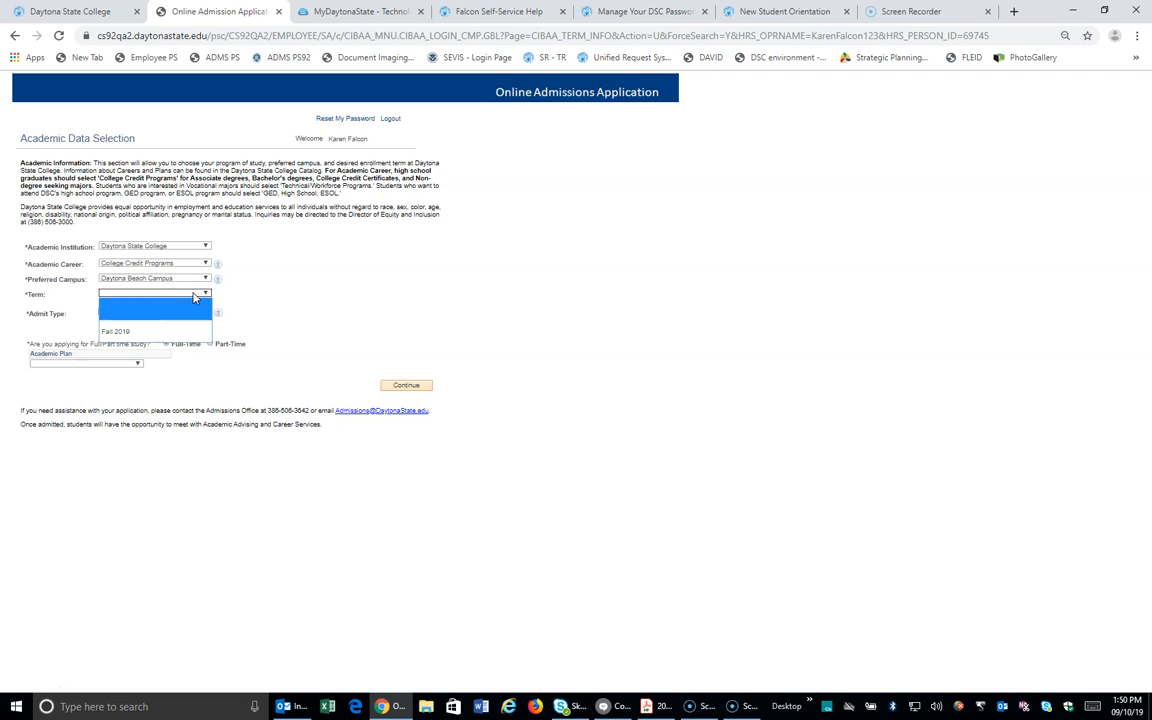
pyautogui.click(159, 332)
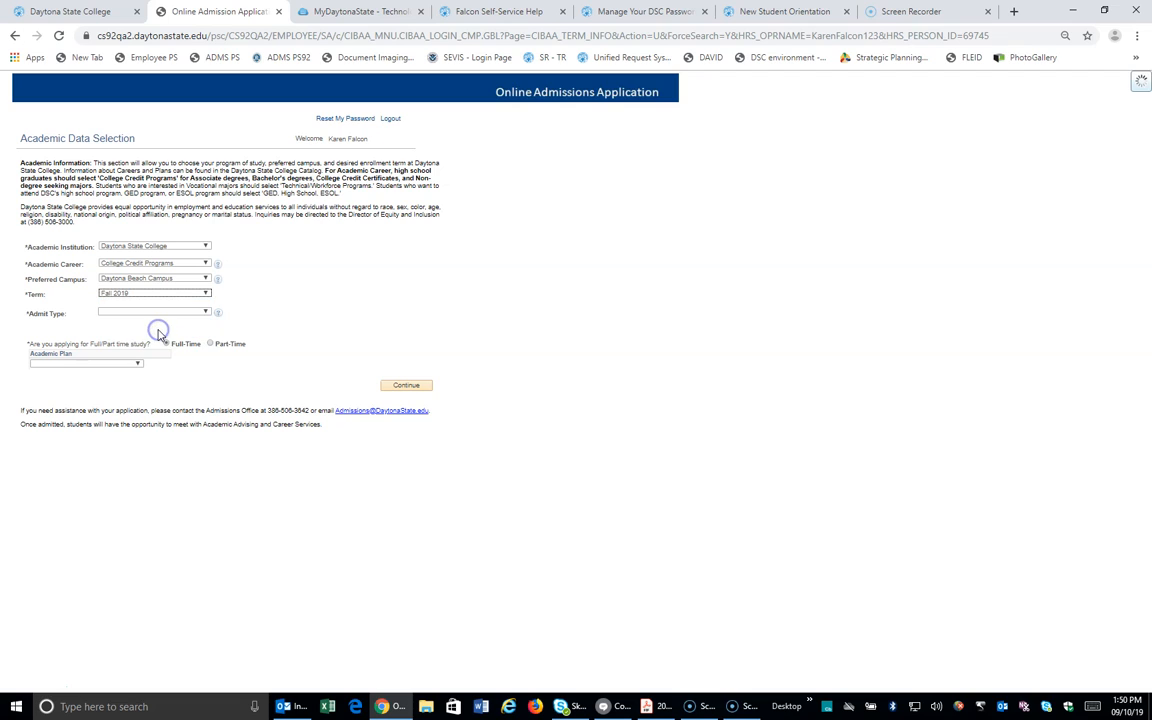
pyautogui.click(184, 316)
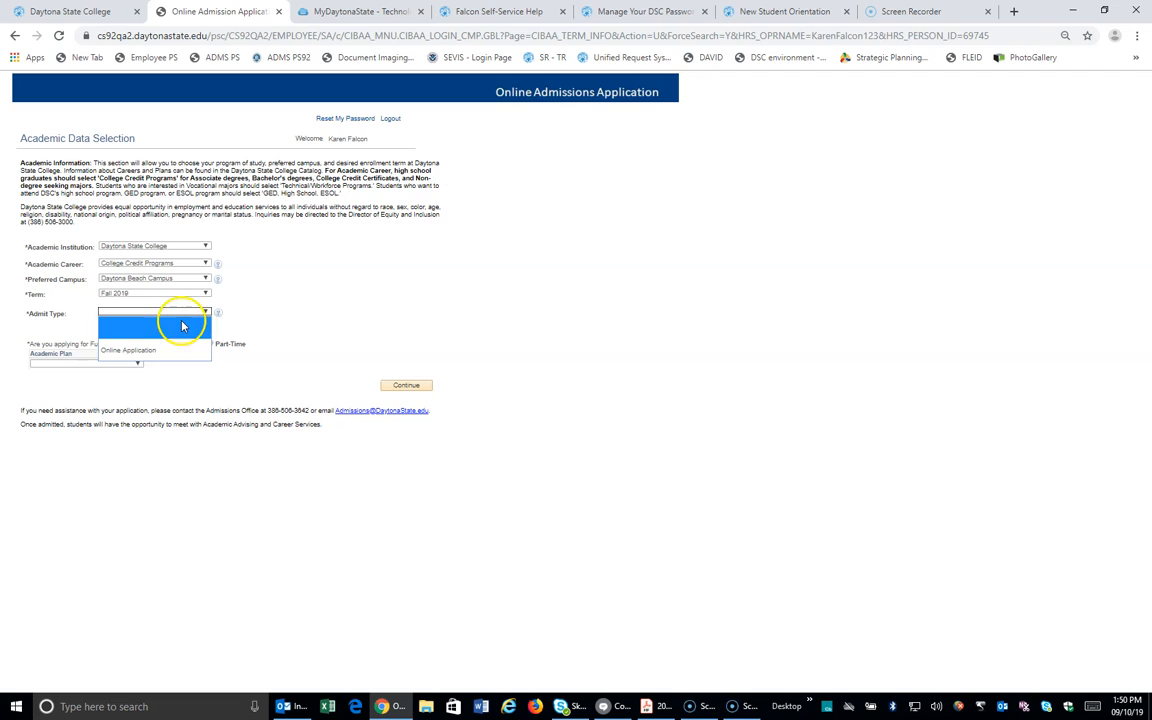
pyautogui.click(167, 355)
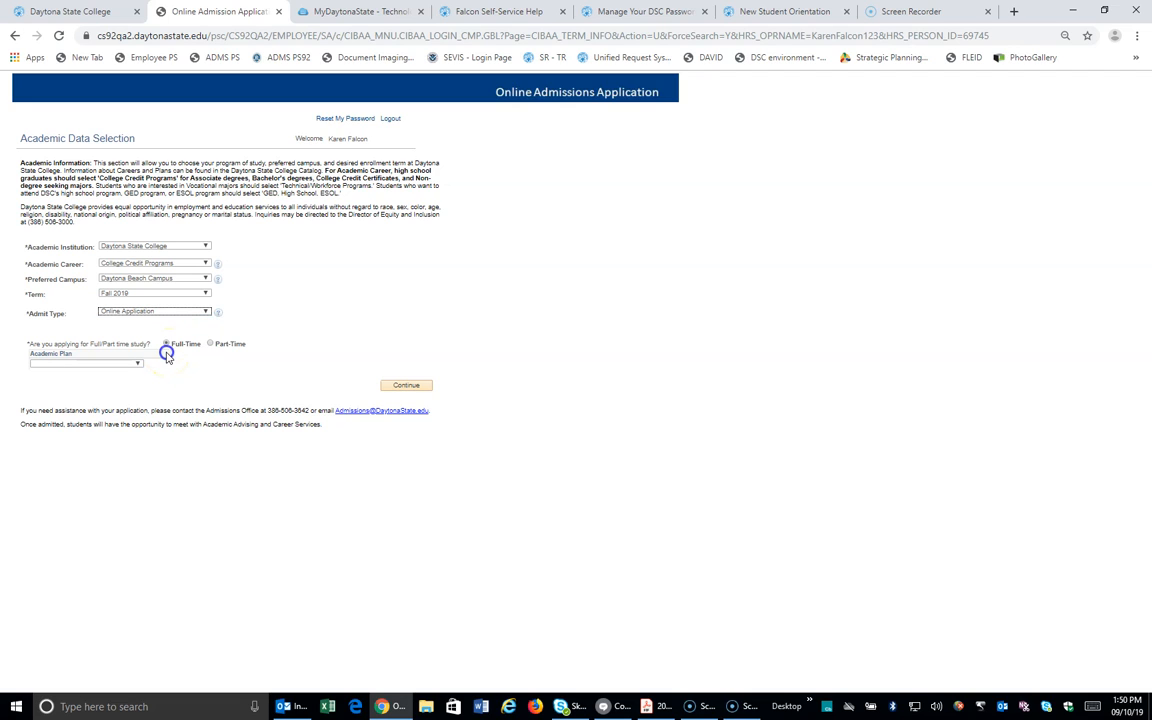
pyautogui.click(136, 366)
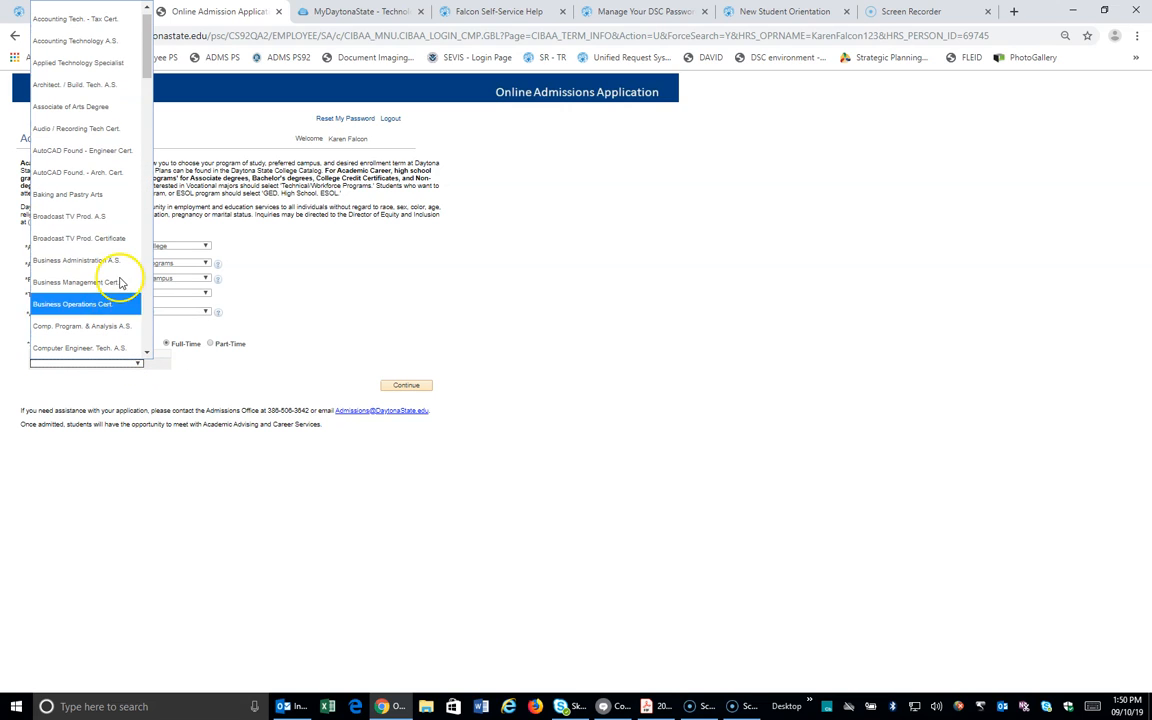
pyautogui.click(106, 112)
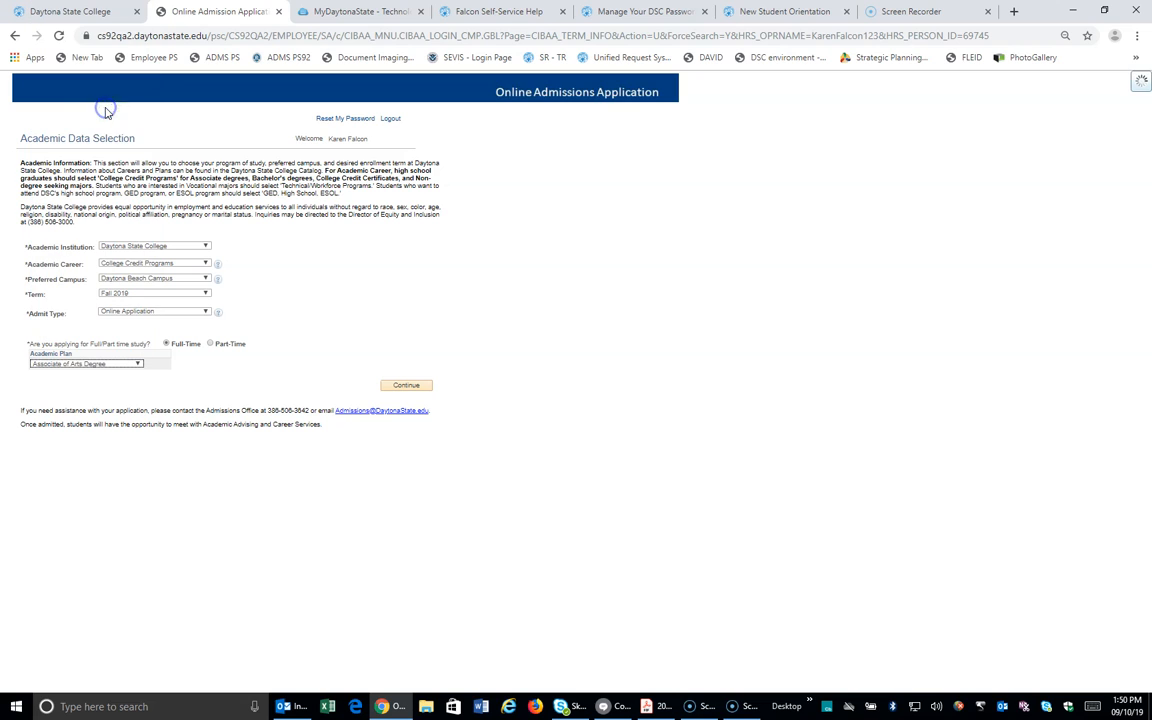
pyautogui.click(405, 386)
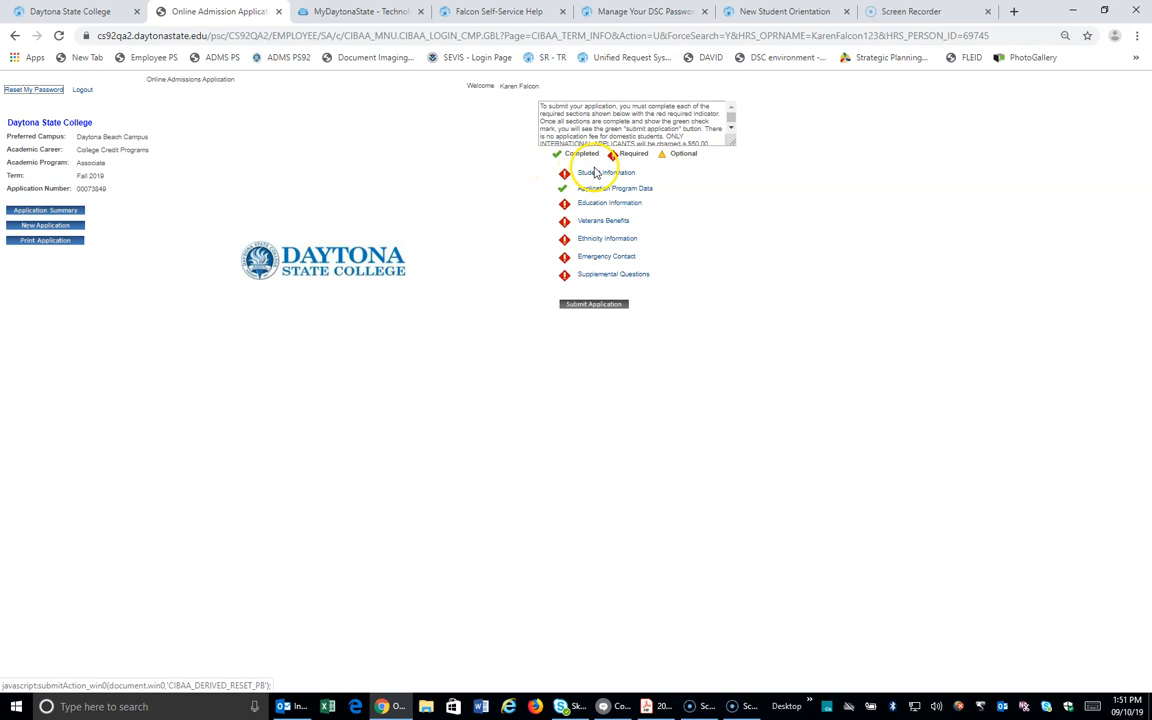
# Step: Go to the Student Information checklist item and select Yes for having a Social Security Number
pyautogui.click(594, 174)
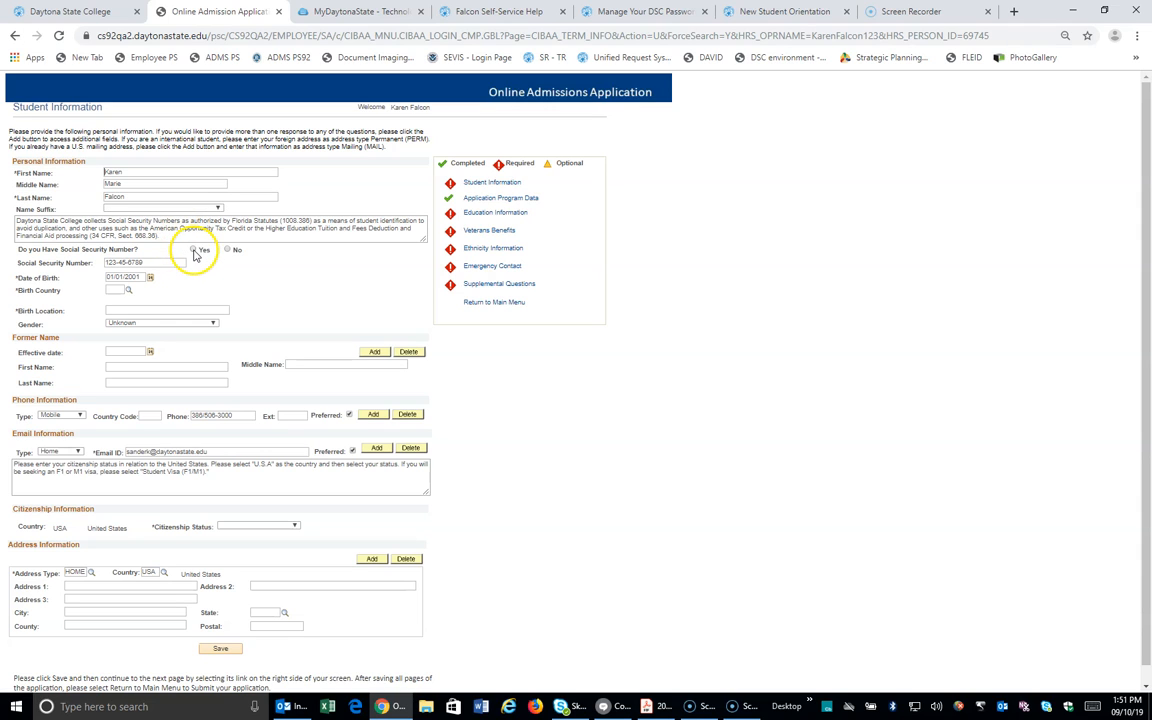
pyautogui.click(193, 250)
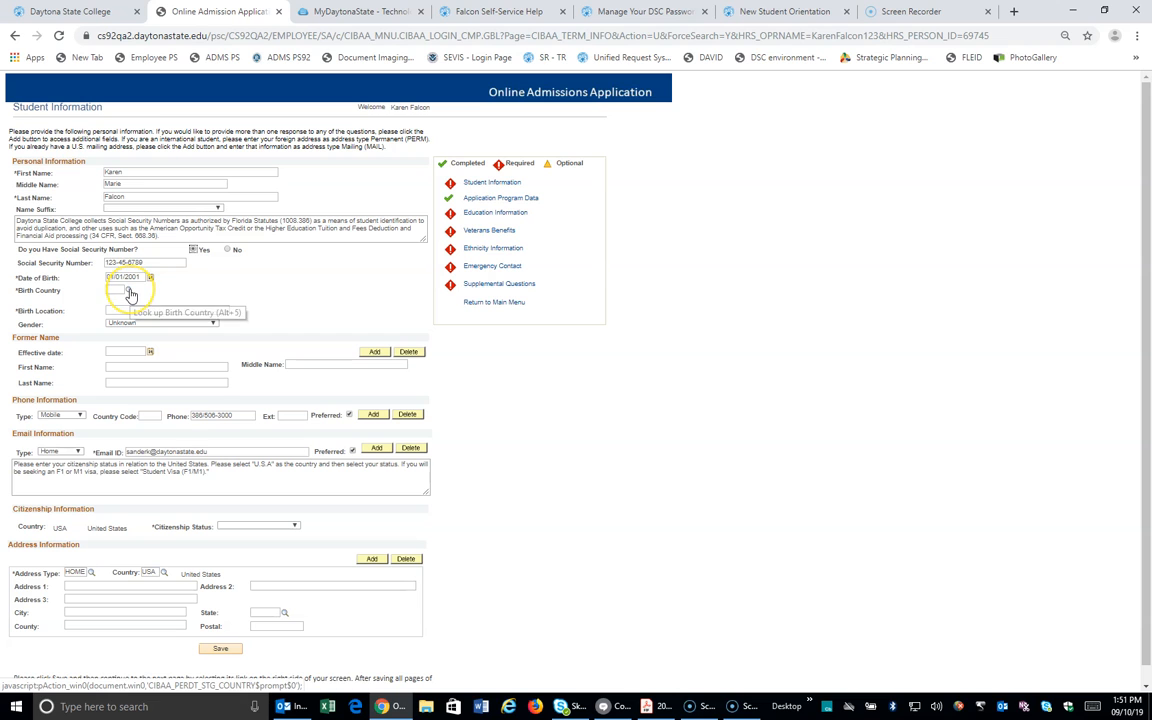
# Step: Set Birth Country to USA (United States) and Birth State to FL (Florida)
pyautogui.click(129, 290)
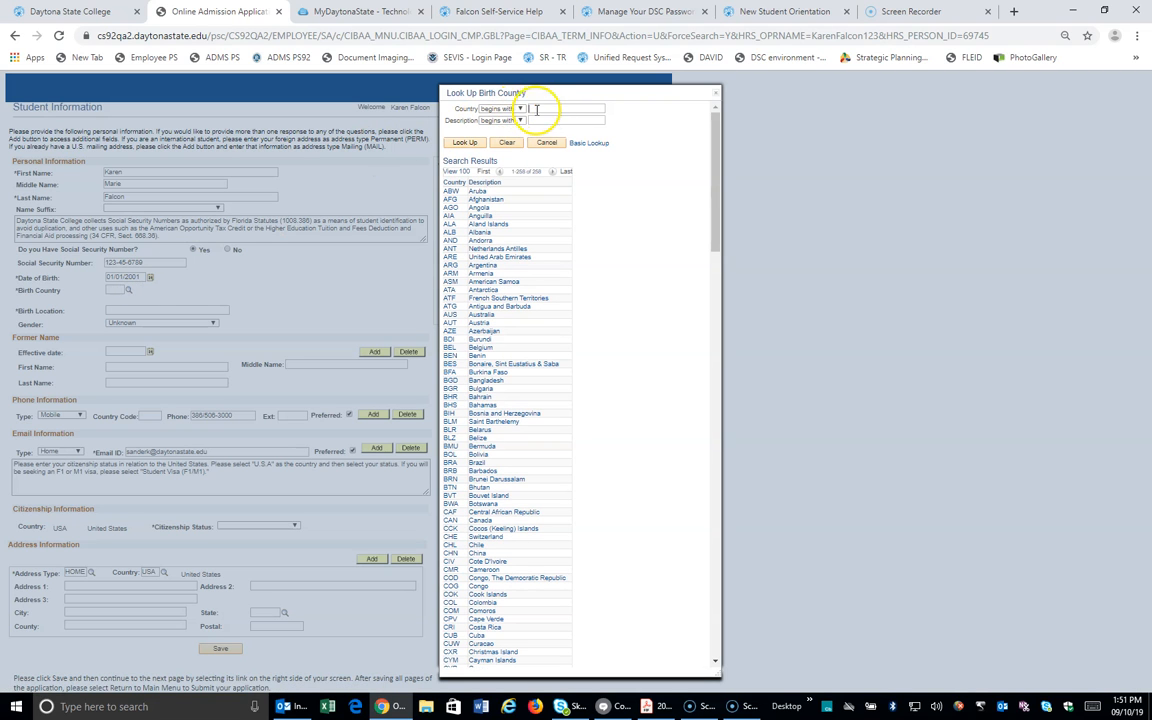
pyautogui.write('u')
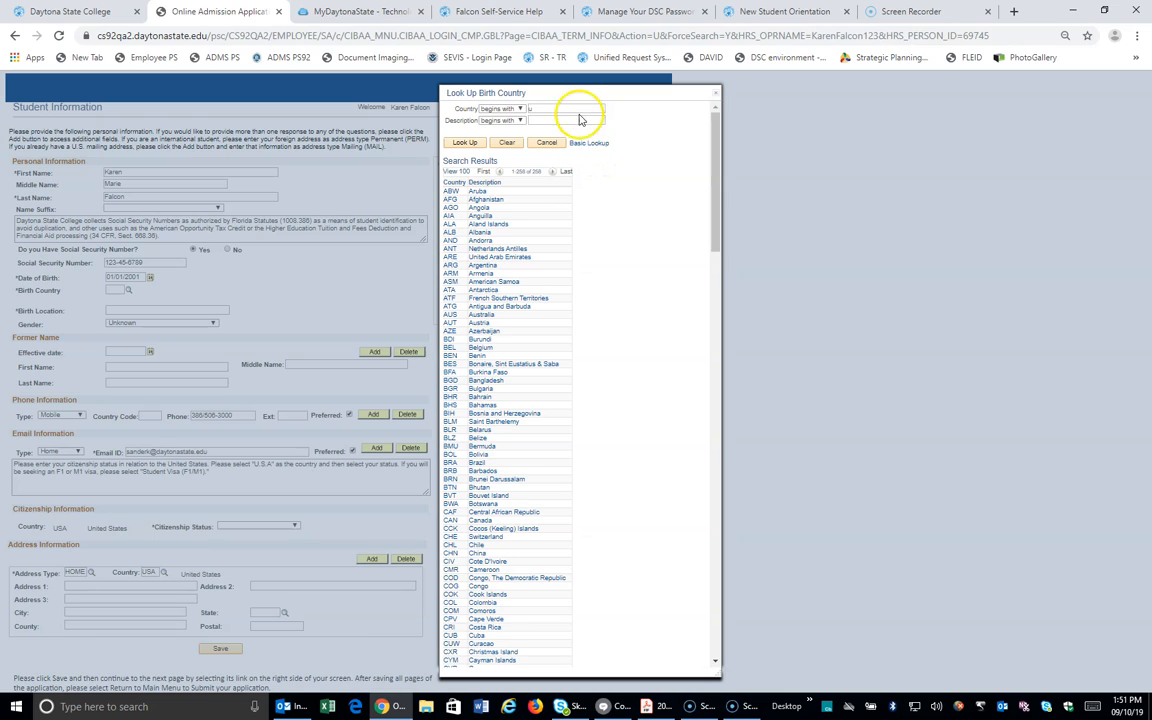
pyautogui.click(466, 143)
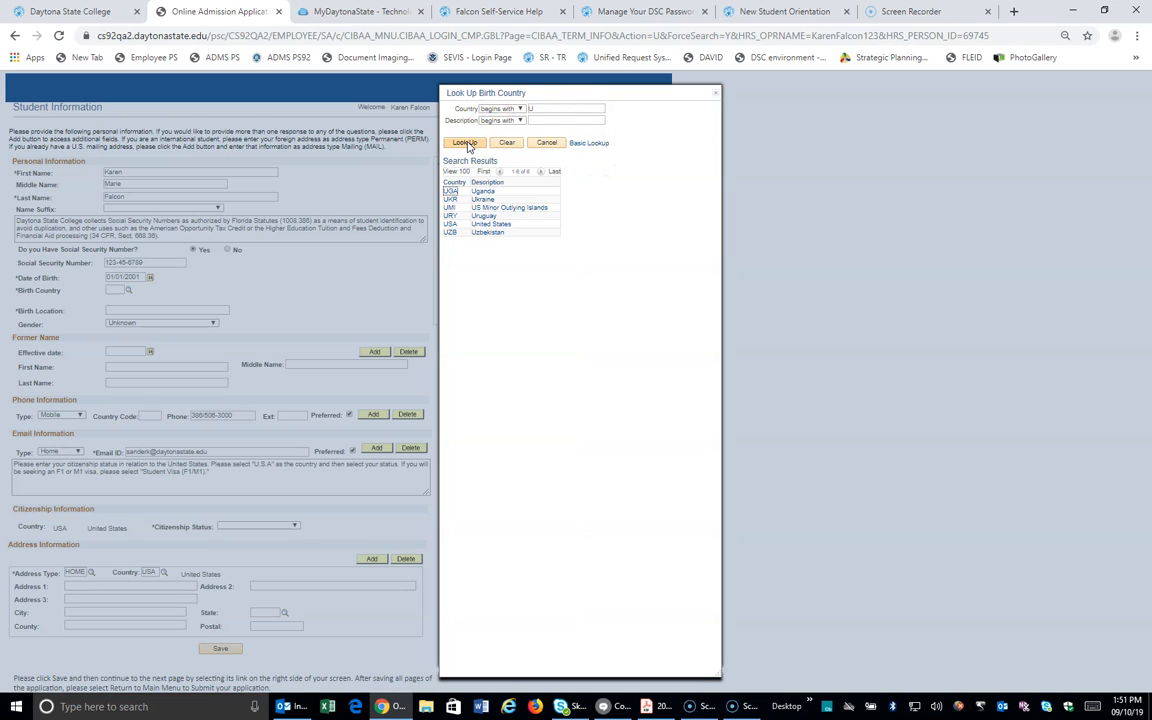
pyautogui.click(501, 227)
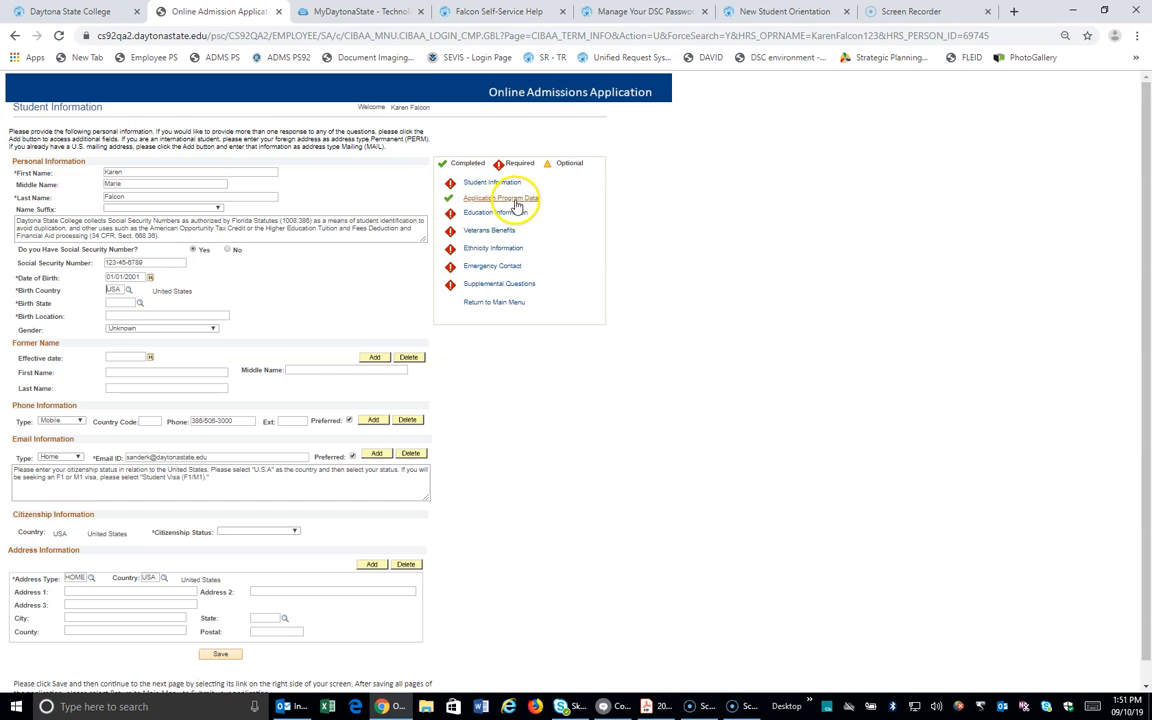
pyautogui.click(140, 304)
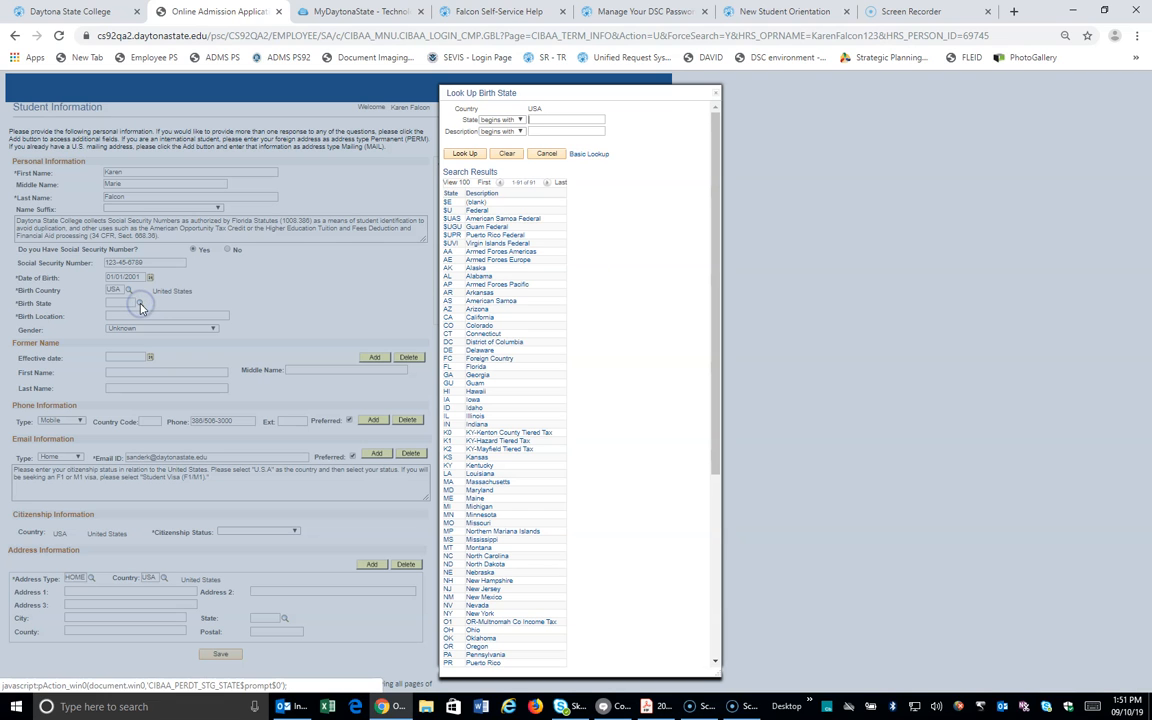
pyautogui.click(474, 367)
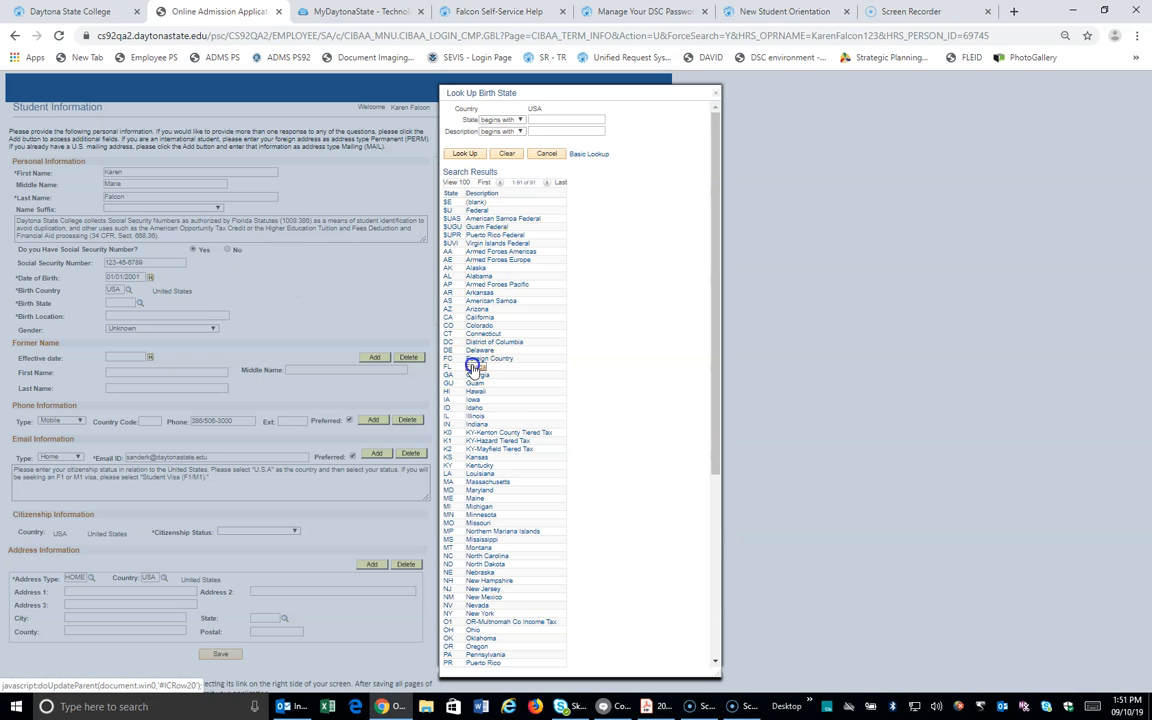
pyautogui.click(135, 316)
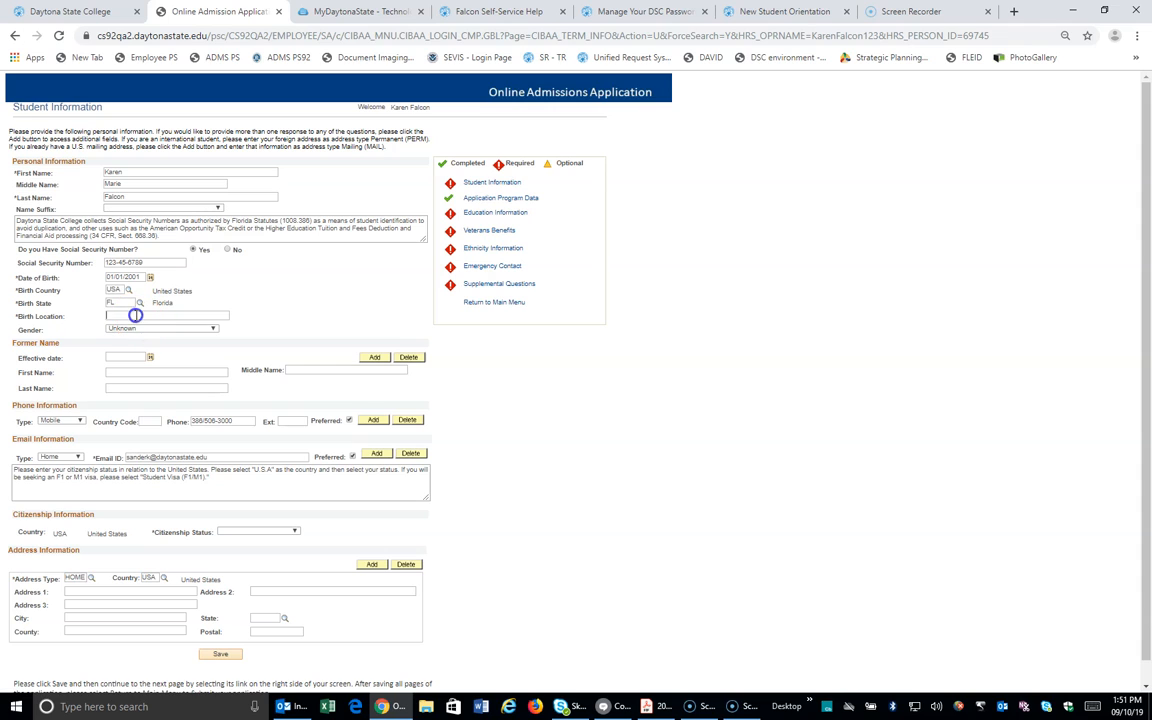
# Step: Enter Daytona Beach as birth location, pick Female for gender and Citizen for citizenship status
pyautogui.write('Daytona Beach')
pyautogui.click(175, 332)
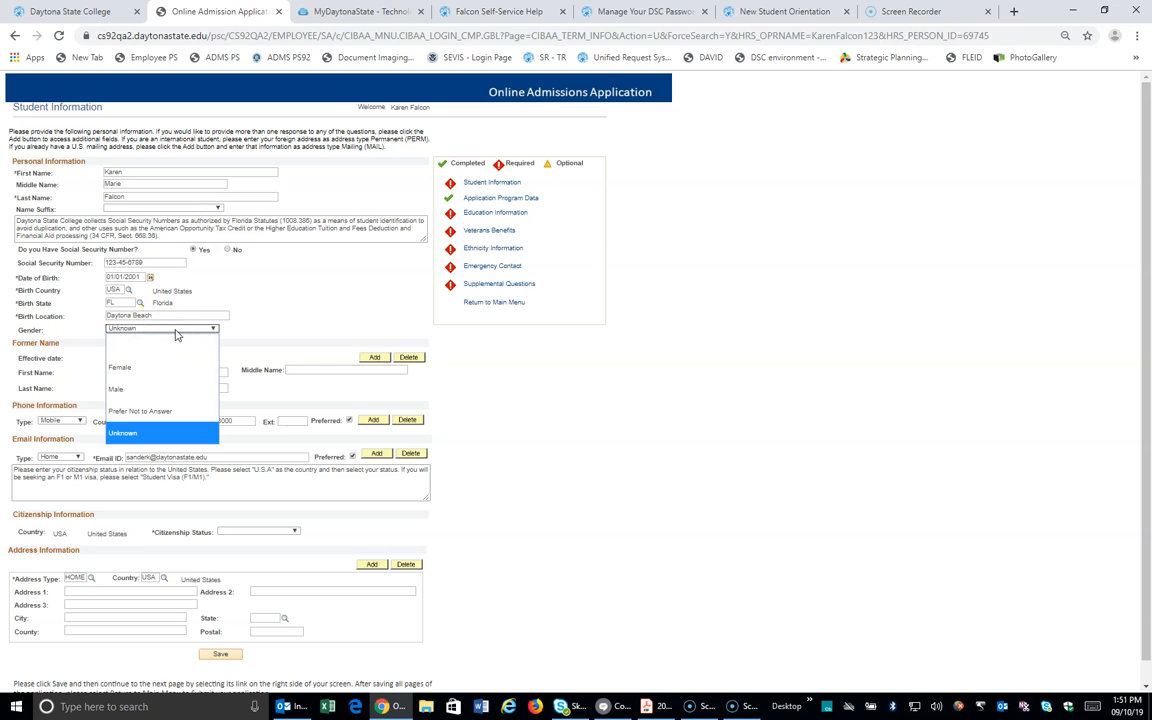
pyautogui.click(160, 373)
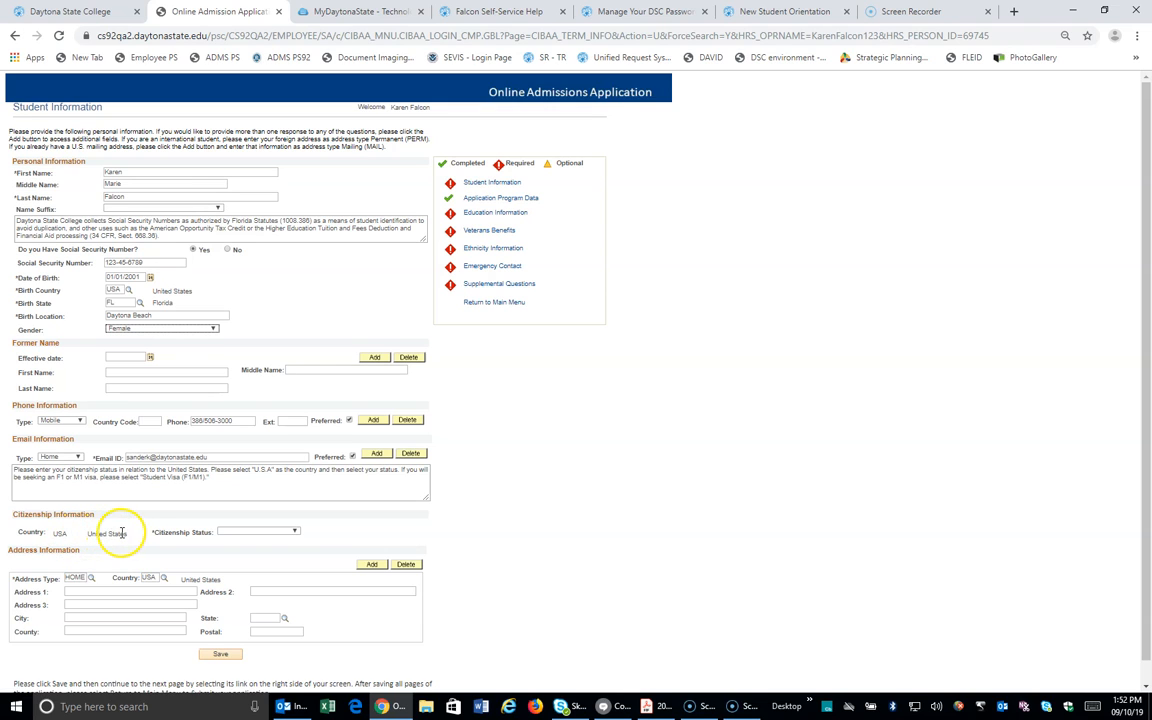
pyautogui.click(295, 532)
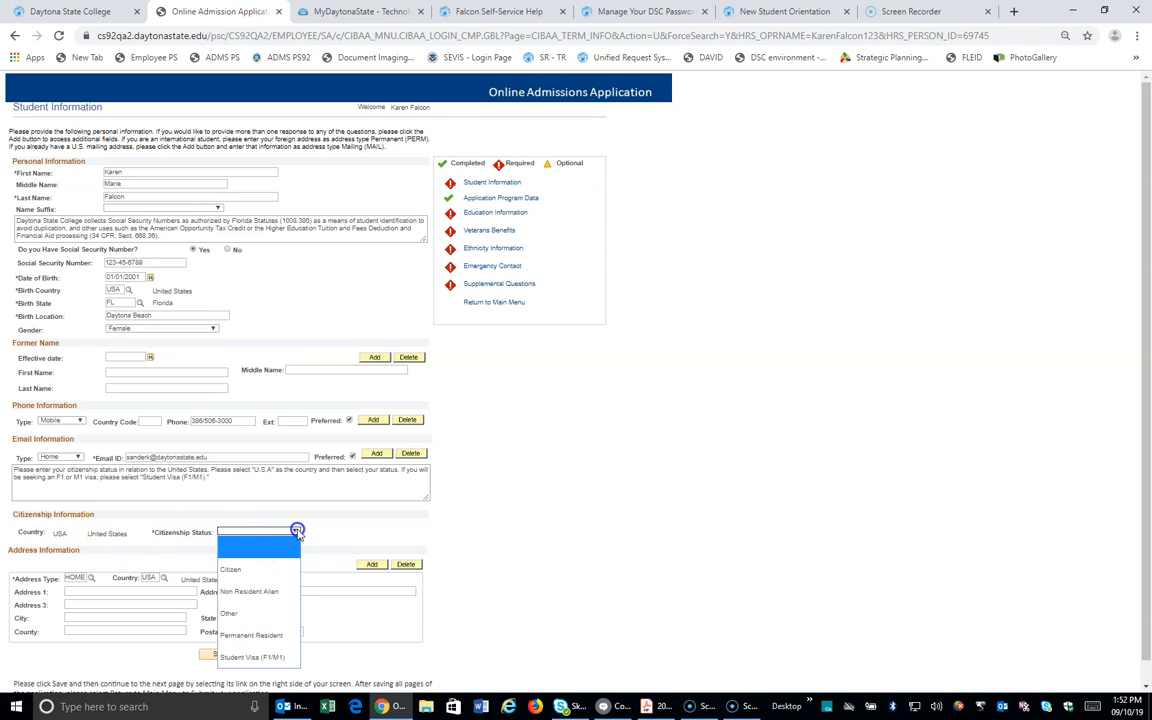
pyautogui.click(269, 569)
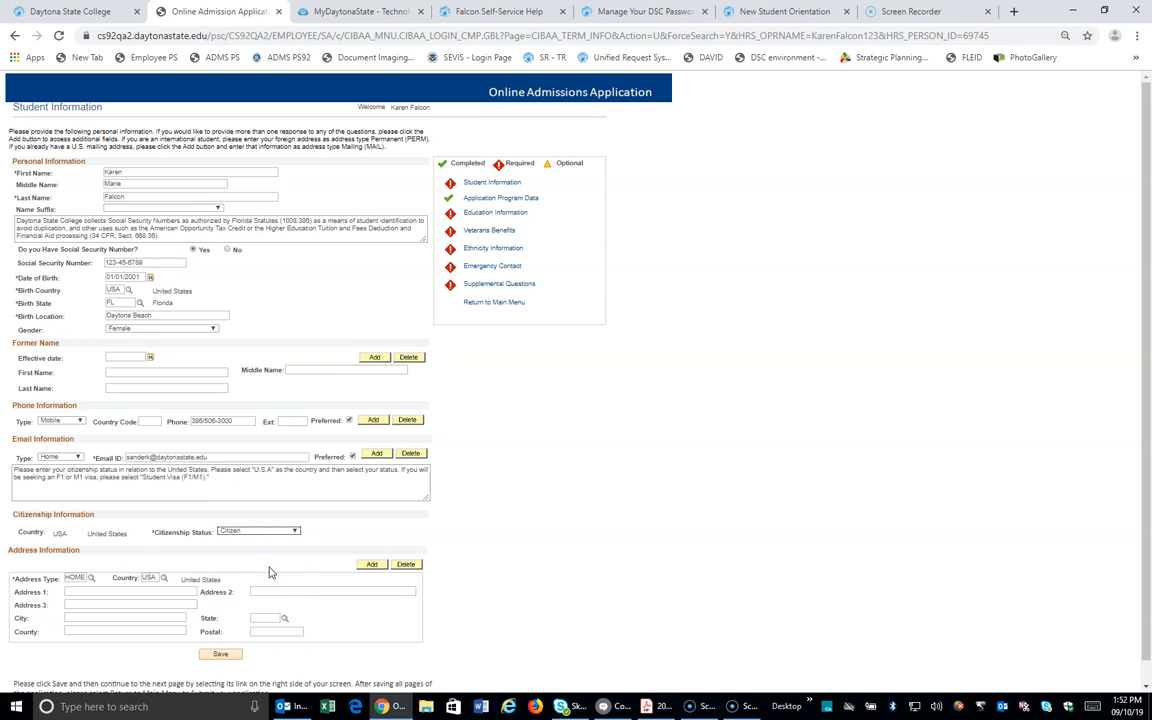
# Step: Enter the home address, city, state and county, then save the student information
pyautogui.click(91, 591)
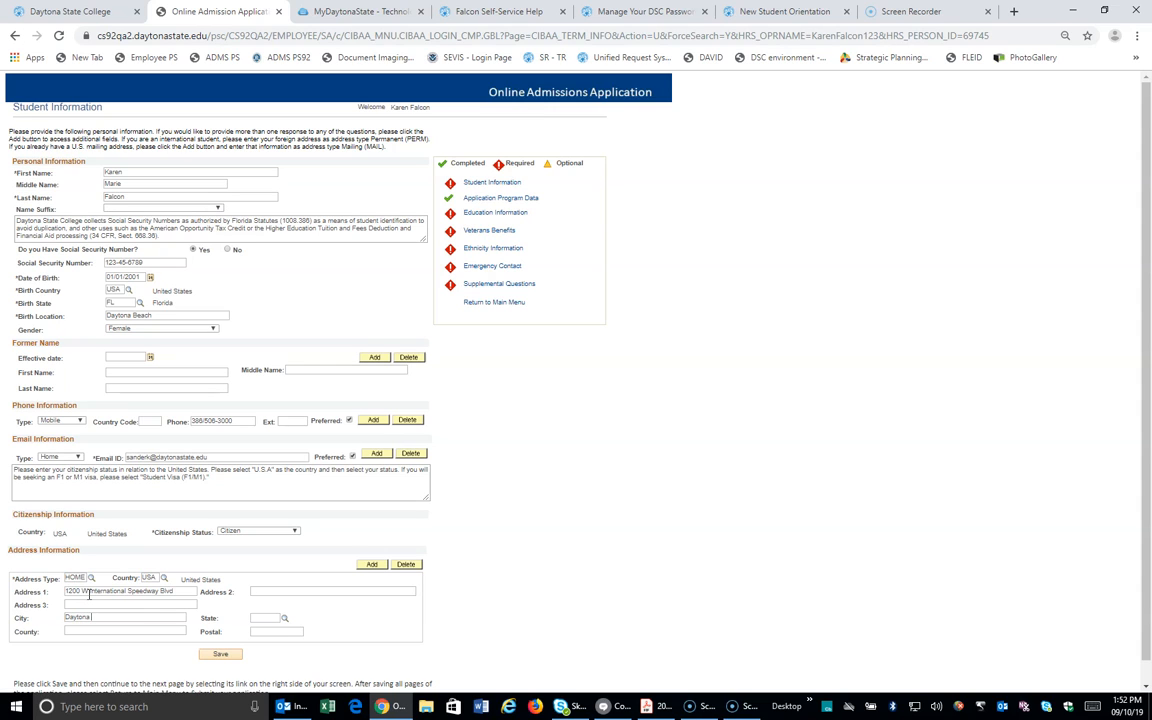
pyautogui.press('Tab')
pyautogui.write('Vol')
pyautogui.click(220, 653)
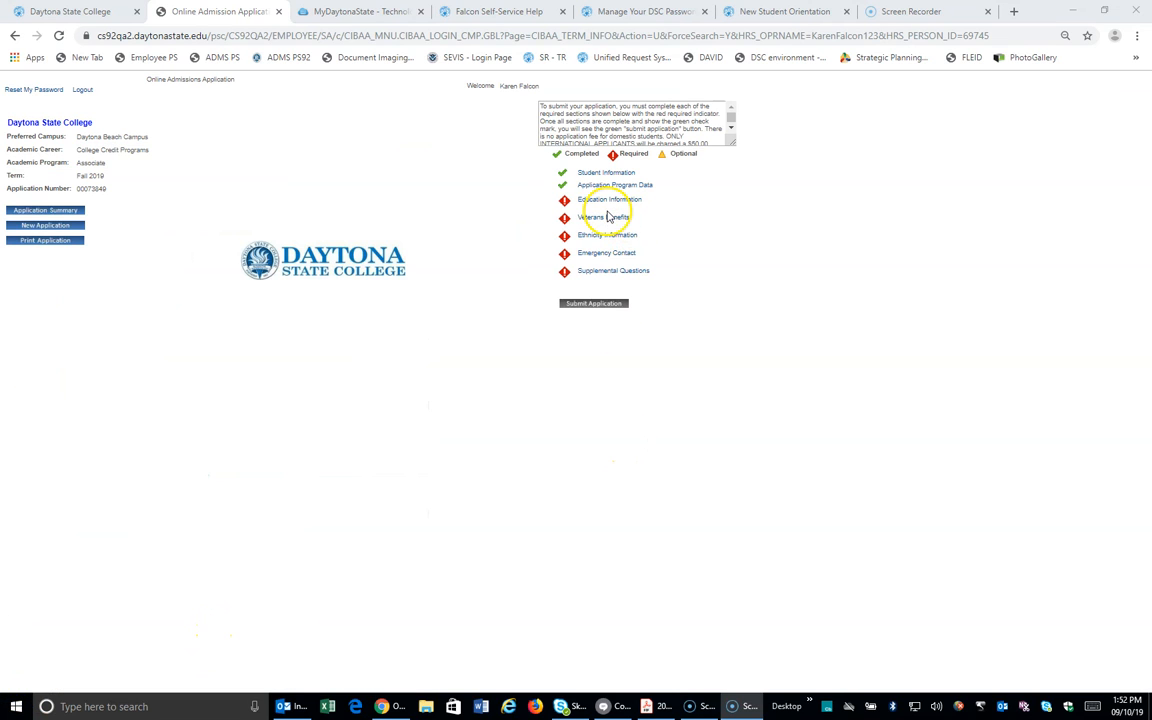
# Step: Search high schools whose description contains 'mainland' and select Mainland High School (782470)
pyautogui.click(599, 202)
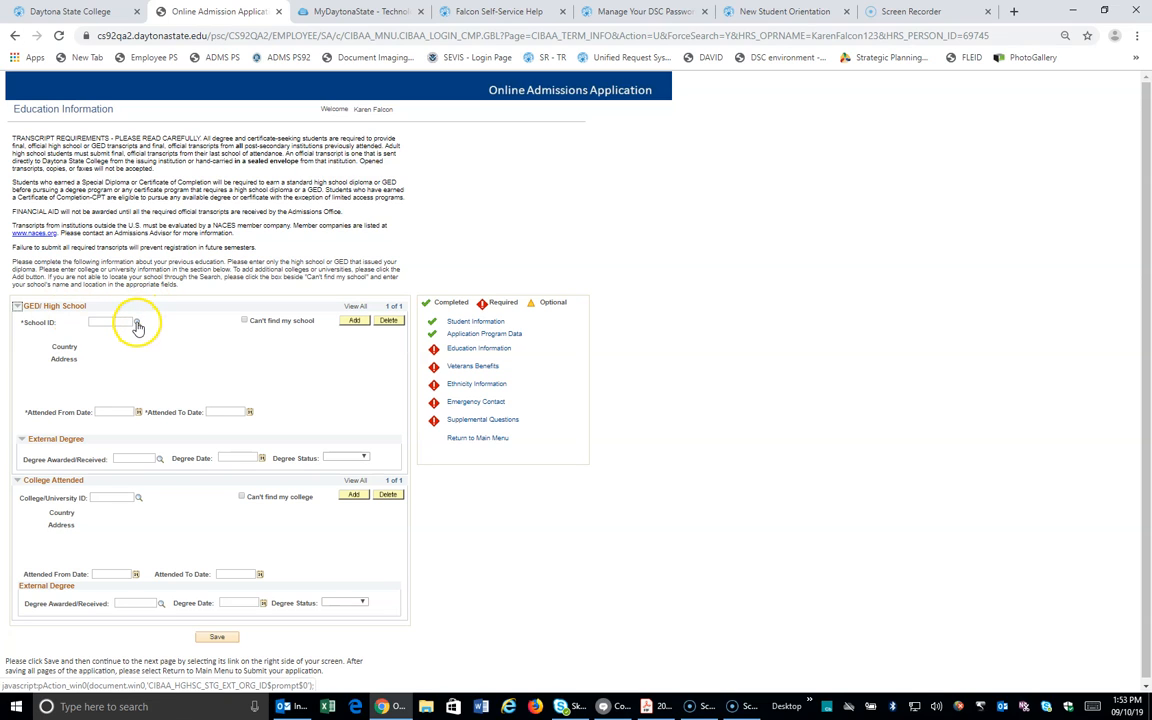
pyautogui.click(138, 324)
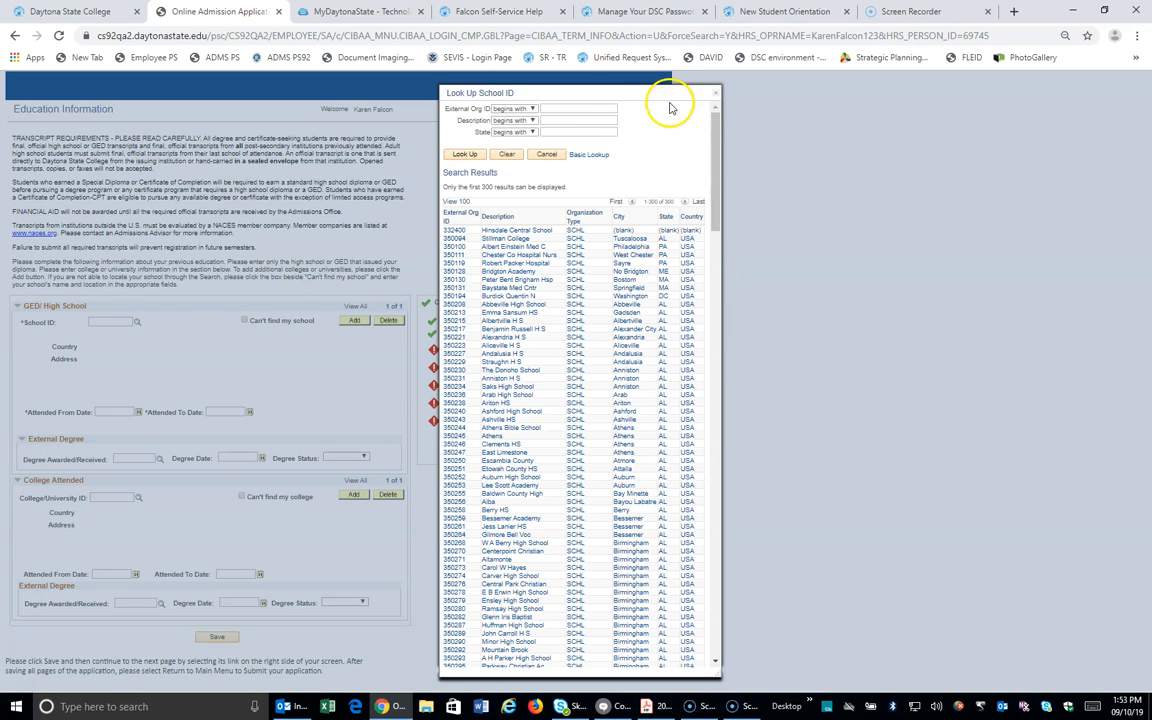
pyautogui.click(524, 121)
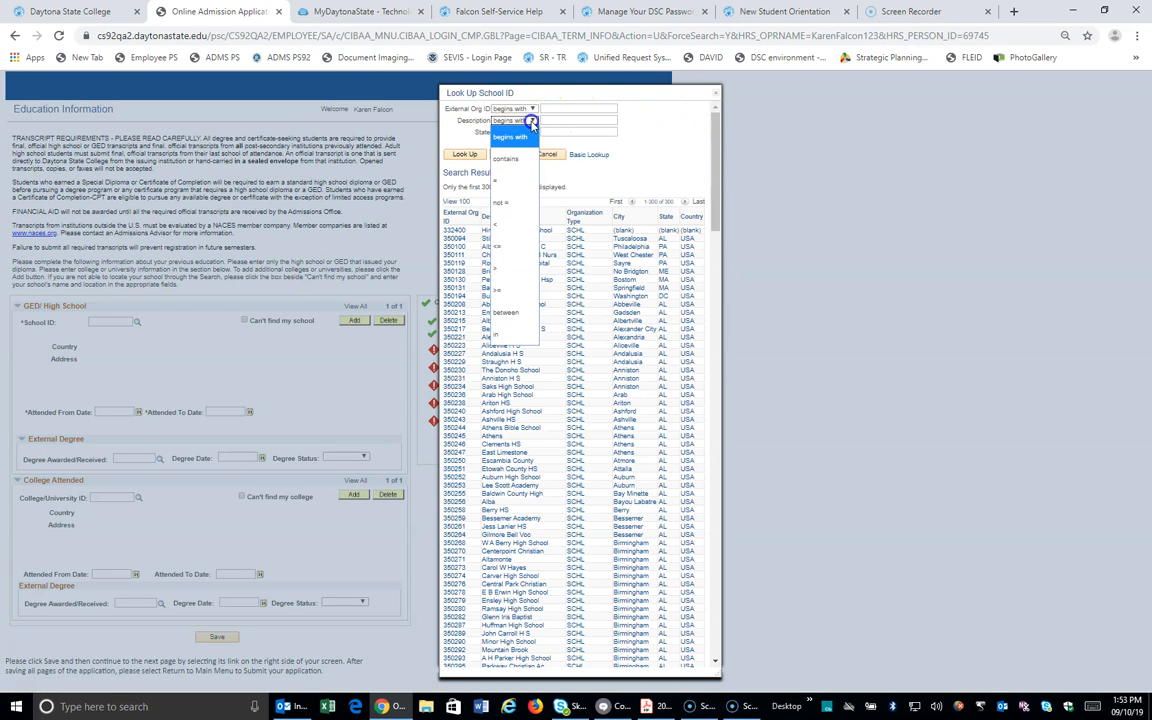
pyautogui.click(488, 140)
pyautogui.click(564, 120)
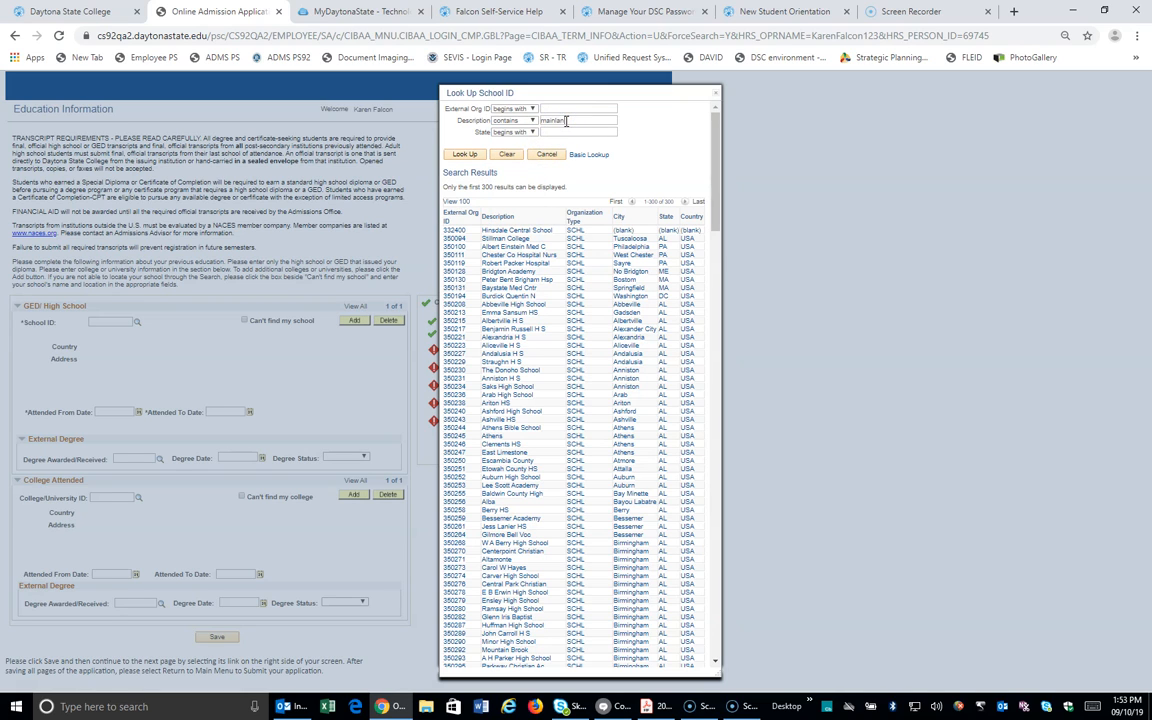
pyautogui.press('Return')
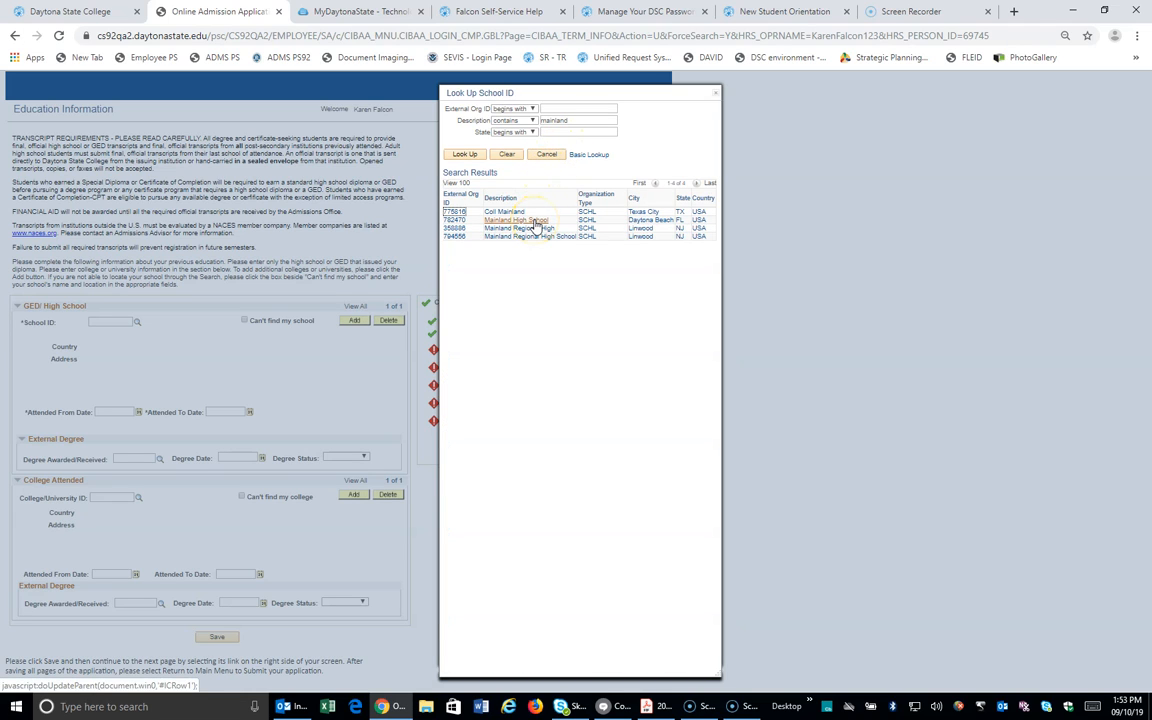
pyautogui.click(528, 221)
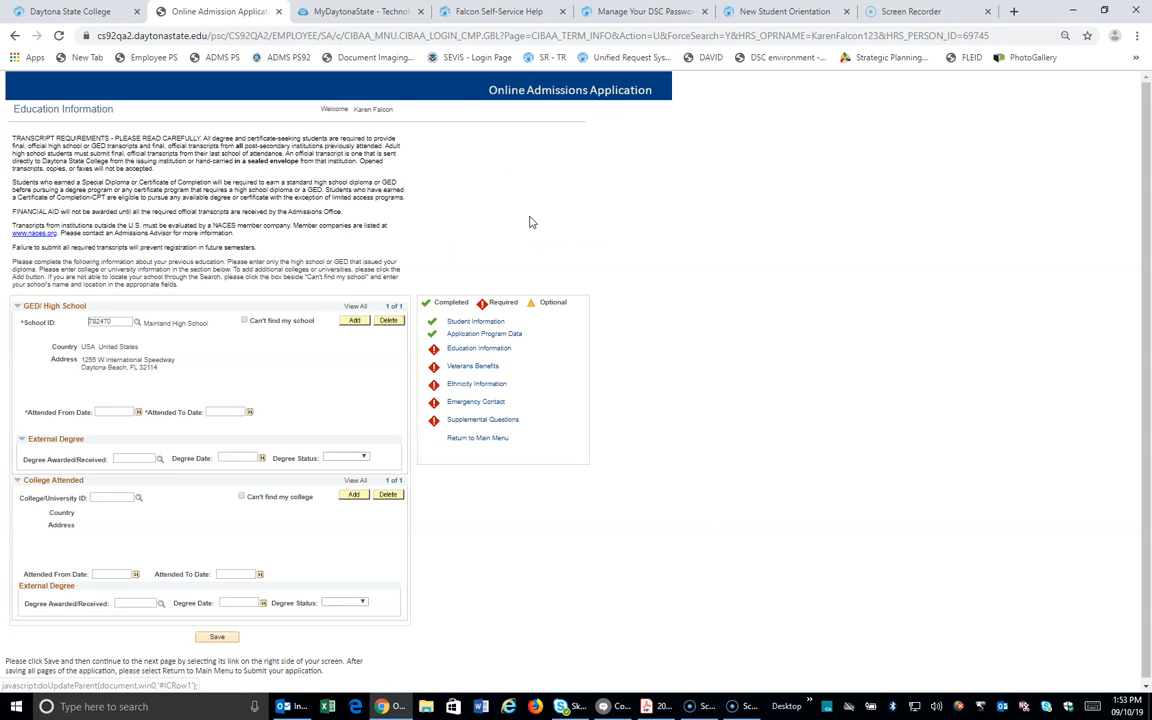
# Step: Enter high school attendance from 08/15/2015 to 05/30/2019
pyautogui.click(114, 411)
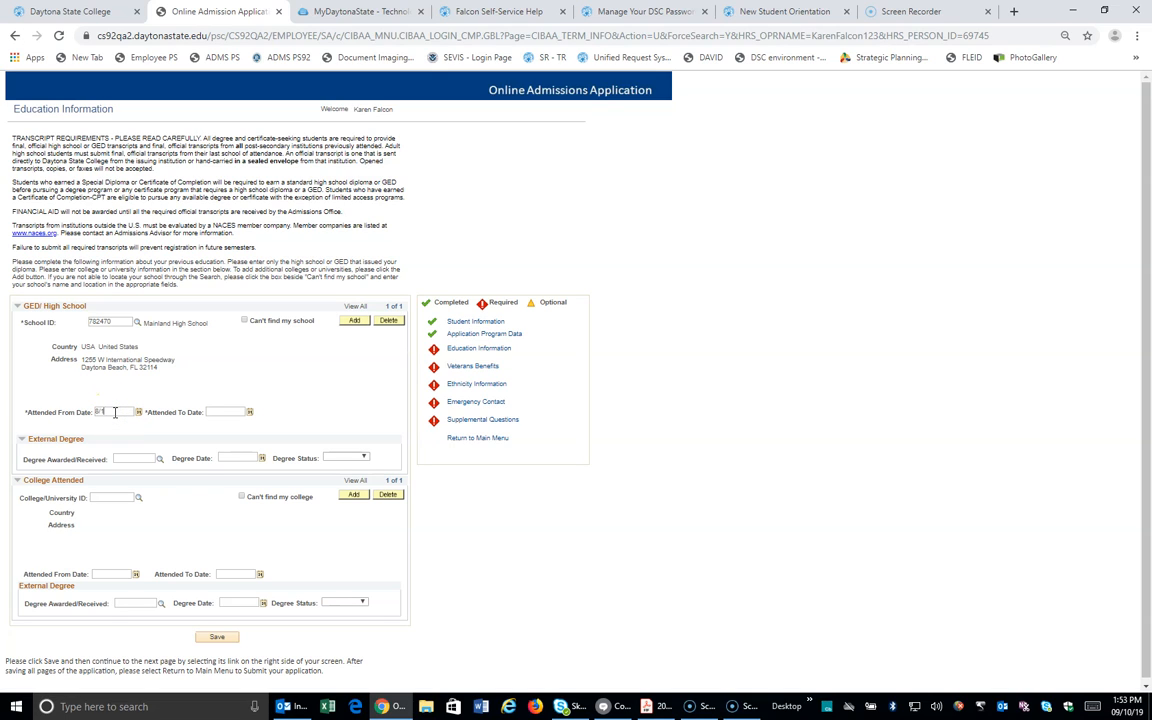
pyautogui.write('8/15/2015')
pyautogui.click(218, 411)
# Step: Set the degree to Standard HS-Student Designated (STDNTHS), dated 05/30/2019, with status Complete
pyautogui.click(161, 458)
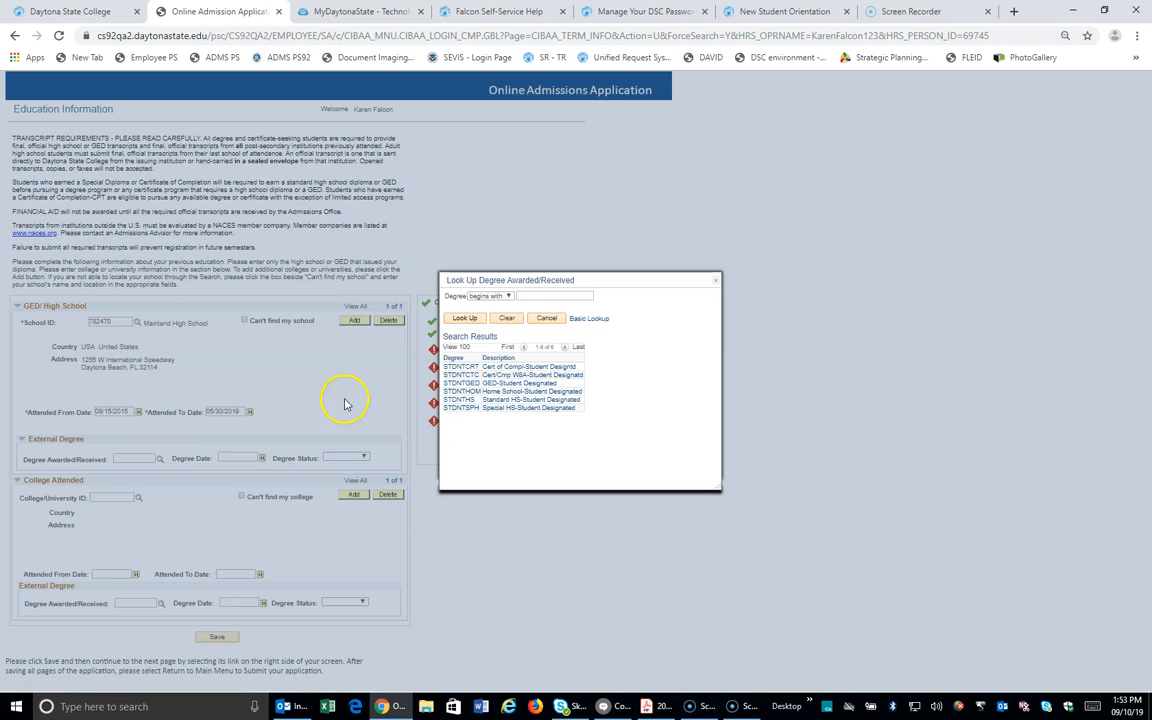
pyautogui.click(493, 400)
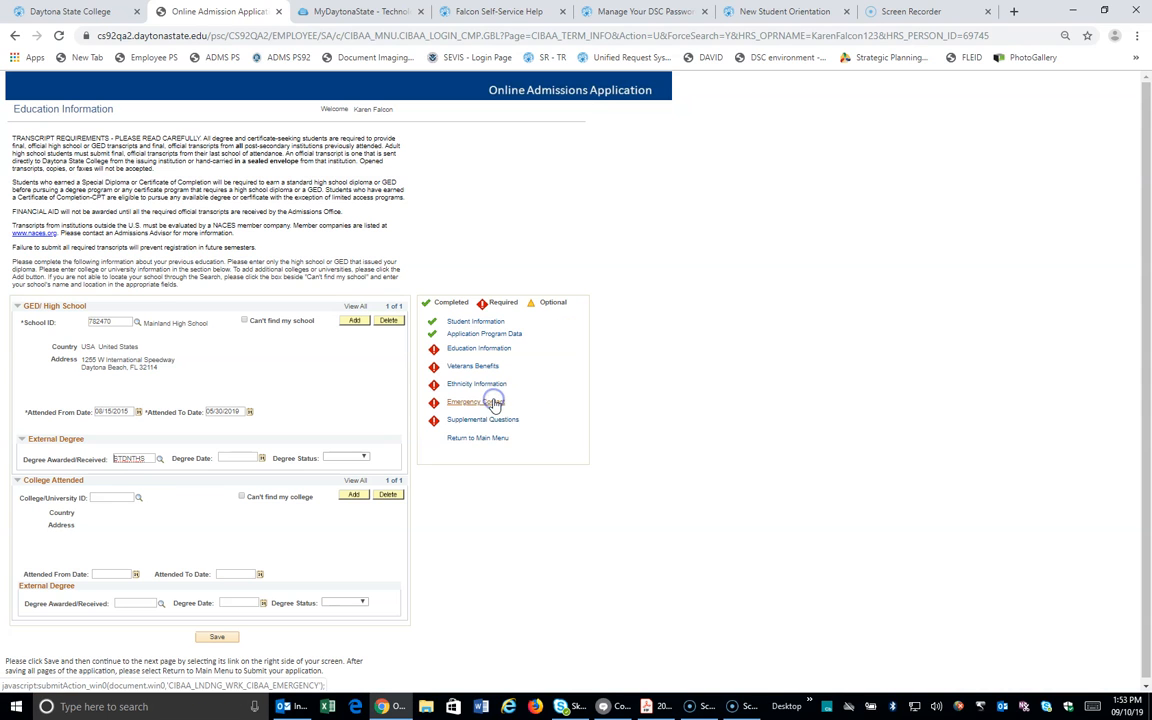
pyautogui.write('5/30/2019')
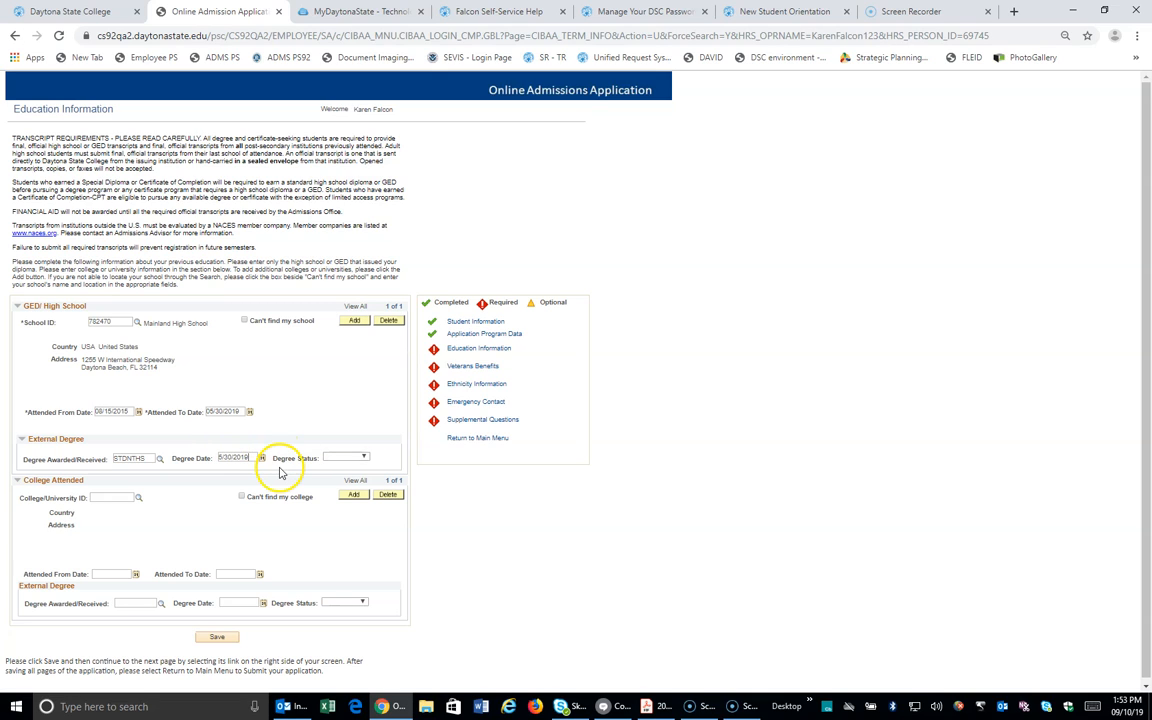
pyautogui.click(352, 460)
pyautogui.click(345, 494)
pyautogui.click(345, 459)
pyautogui.click(347, 458)
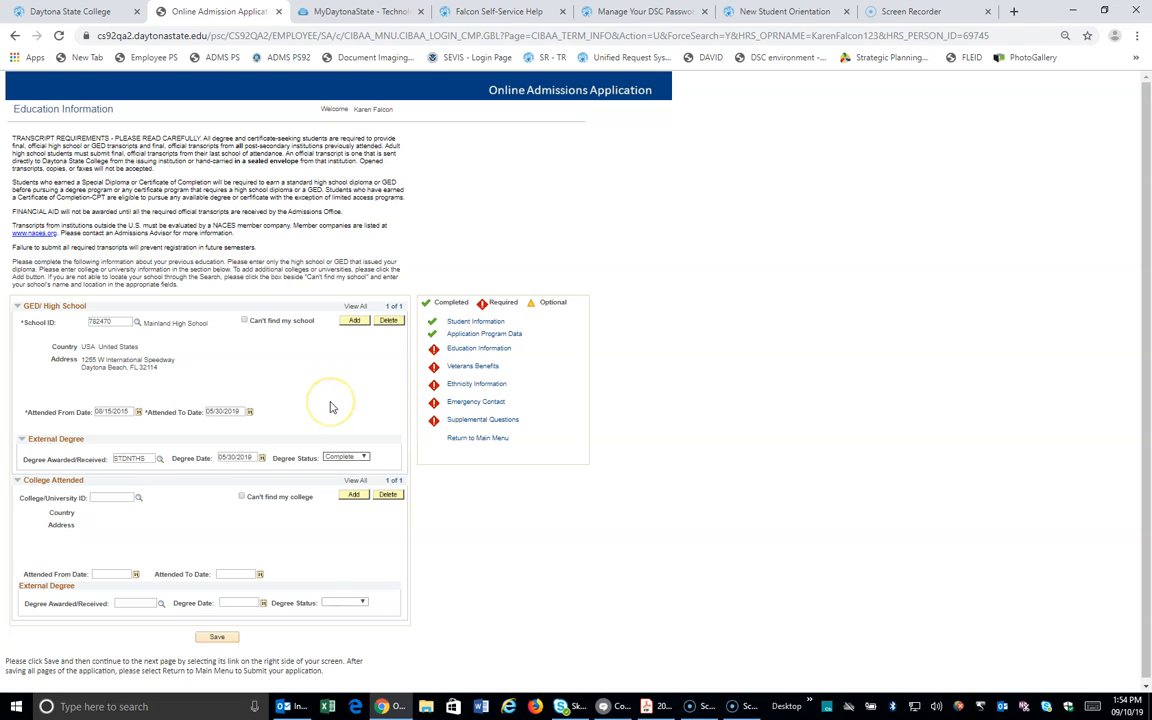
pyautogui.click(326, 398)
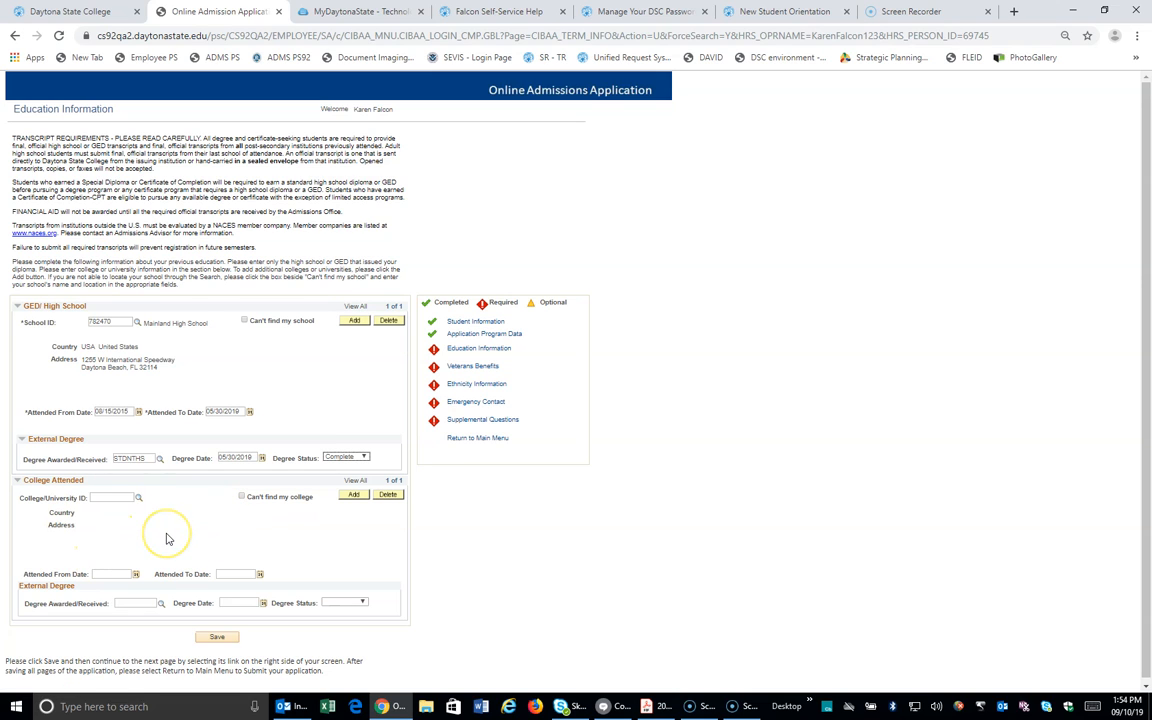
pyautogui.scroll(-1, 163, 520)
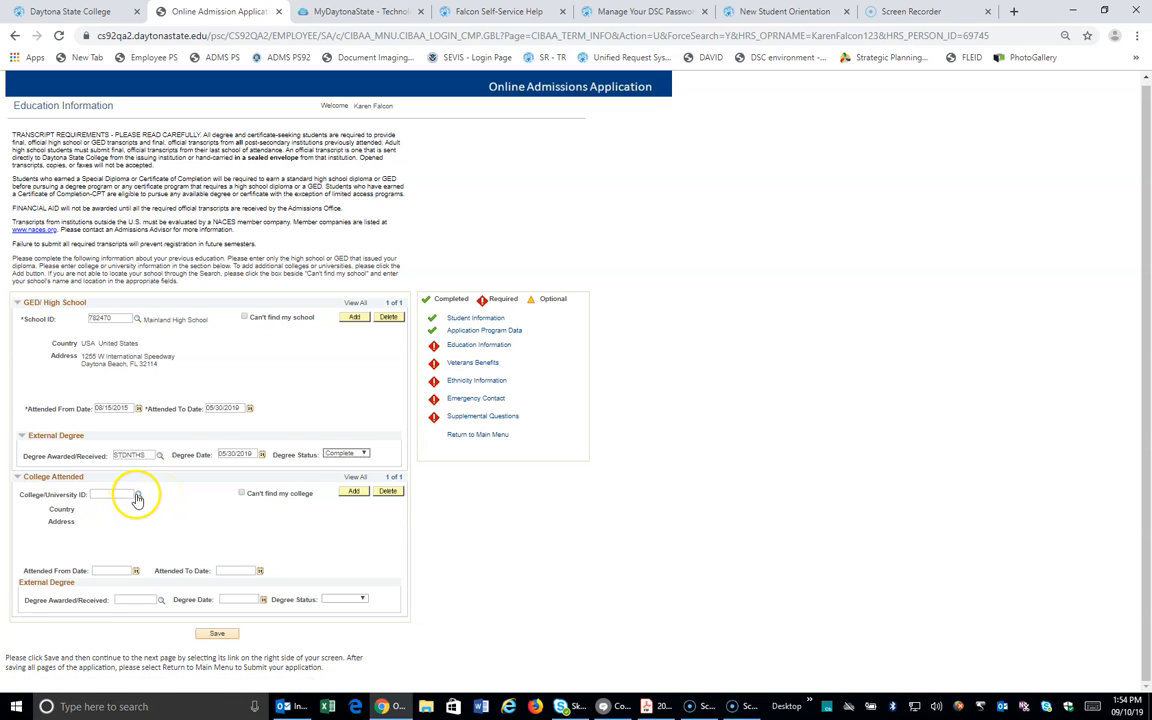
# Step: Look up colleges containing 'tennessee' and select Univ Tennessee Knoxville as the college attended
pyautogui.click(138, 495)
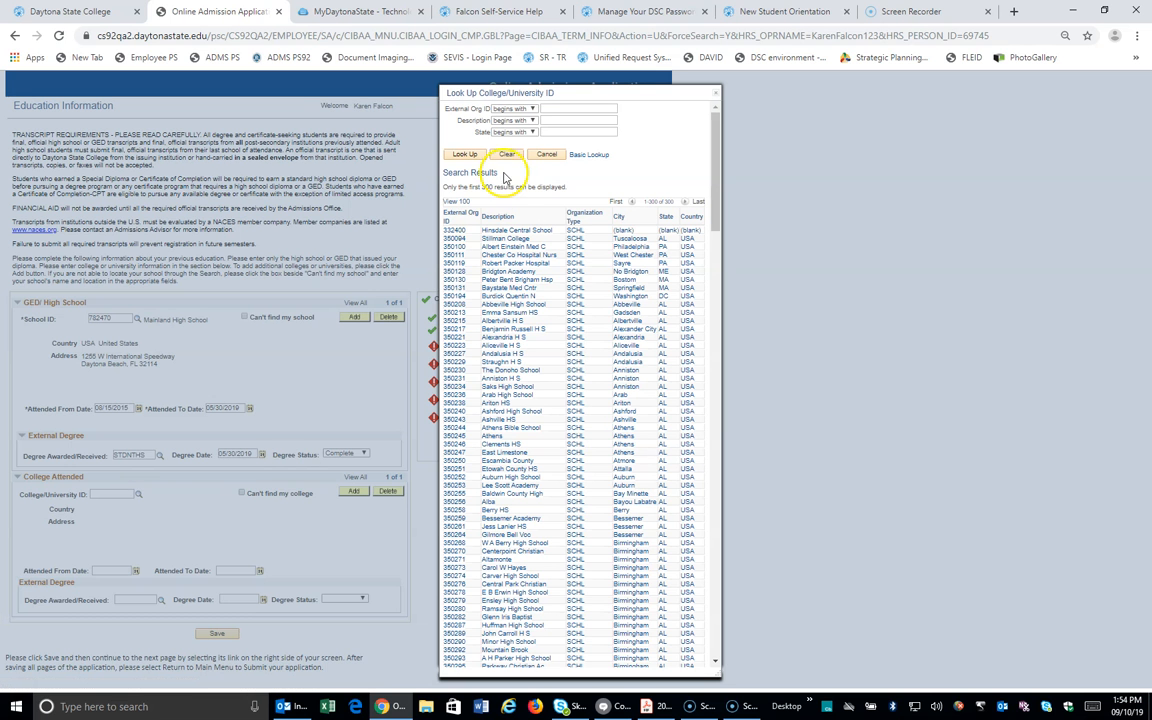
pyautogui.click(529, 121)
pyautogui.click(506, 158)
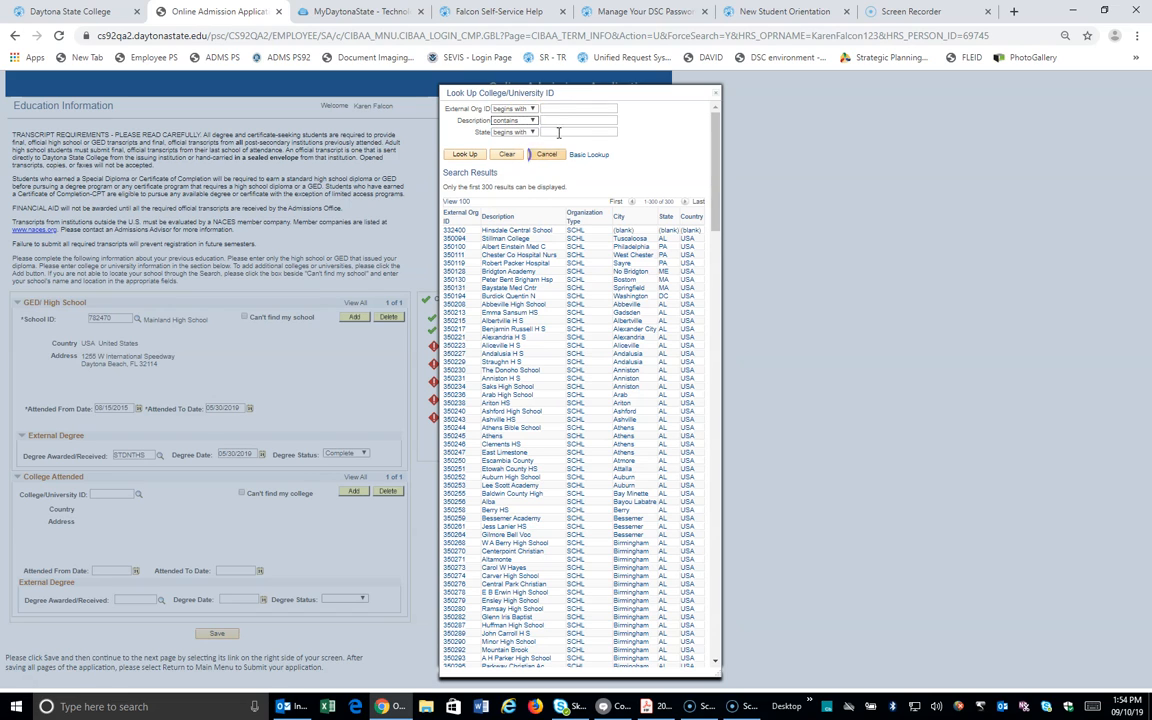
pyautogui.click(561, 119)
pyautogui.press('Return')
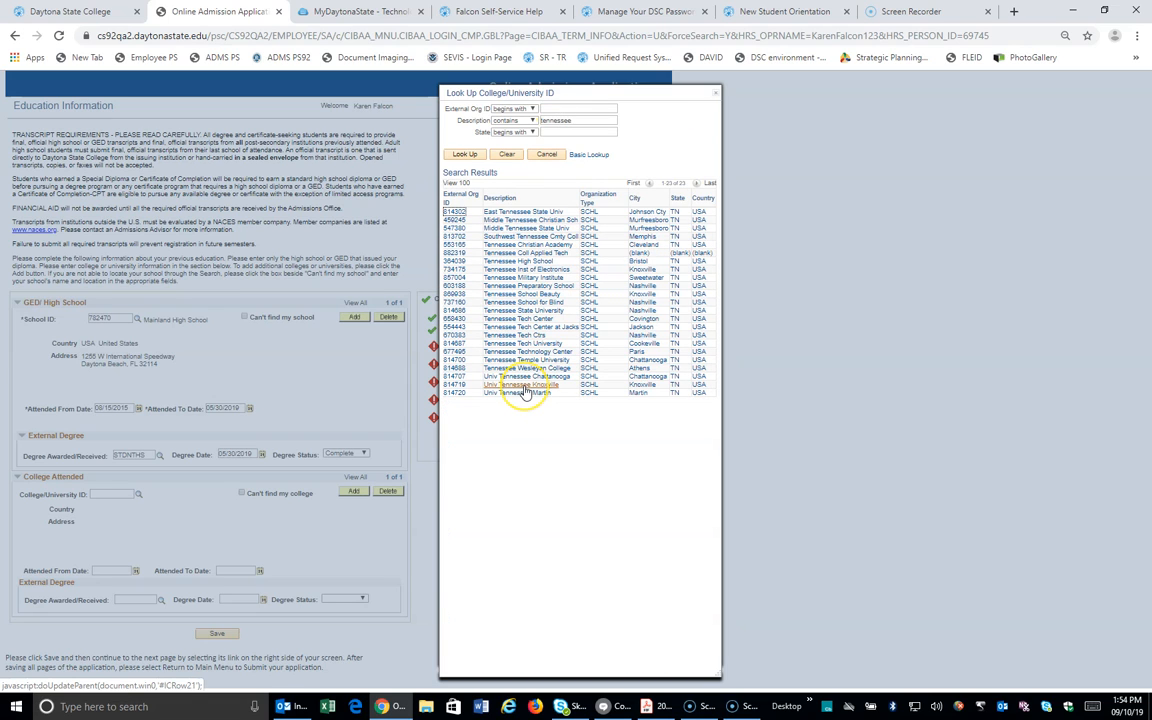
pyautogui.click(523, 387)
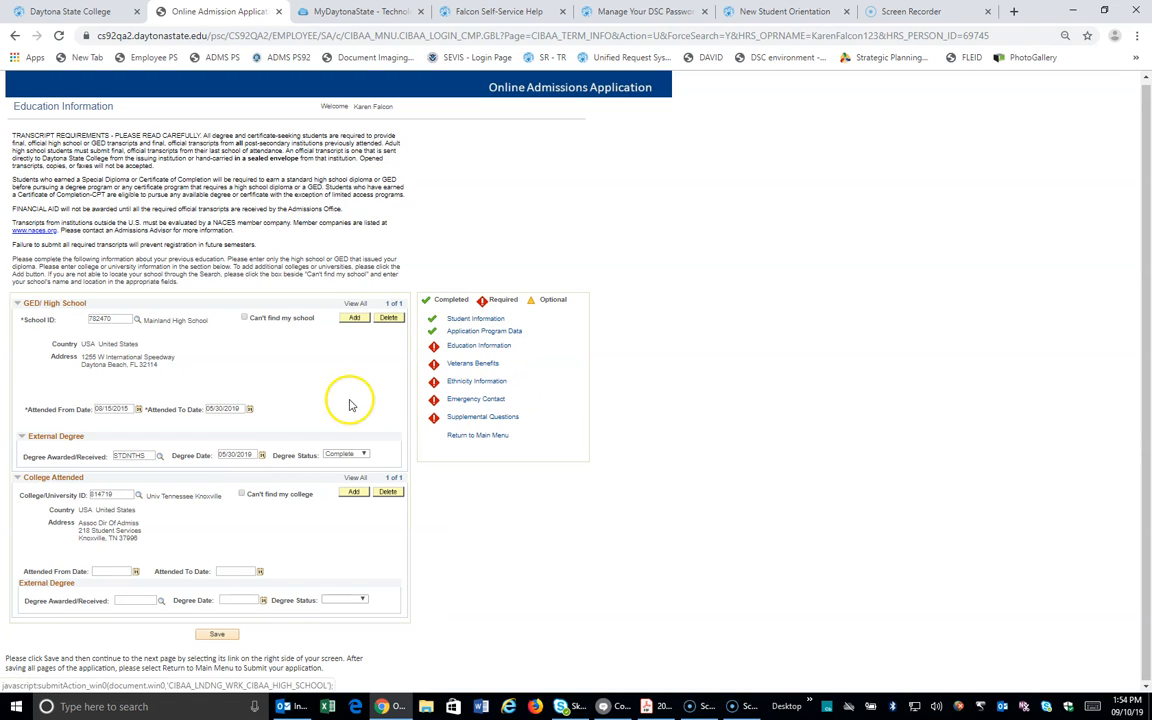
# Step: Enter the college attendance dates, save the education section, and open the Veterans Benefits military status list
pyautogui.click(105, 569)
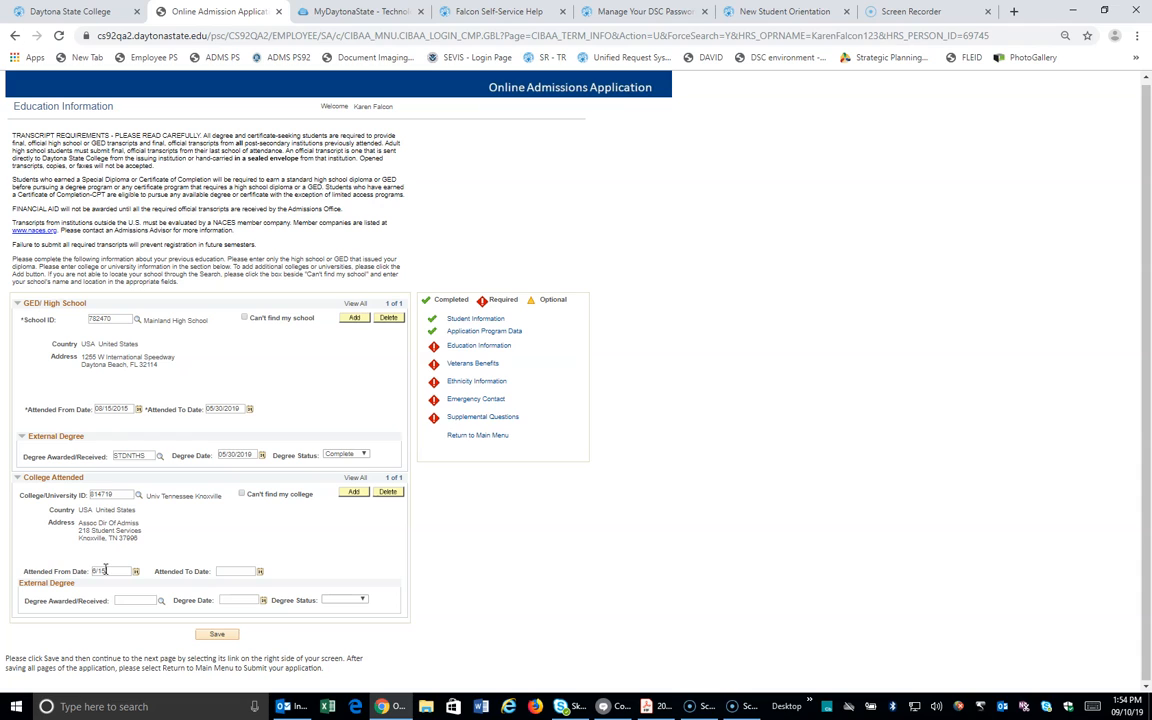
pyautogui.click(229, 572)
pyautogui.write('8/15/19')
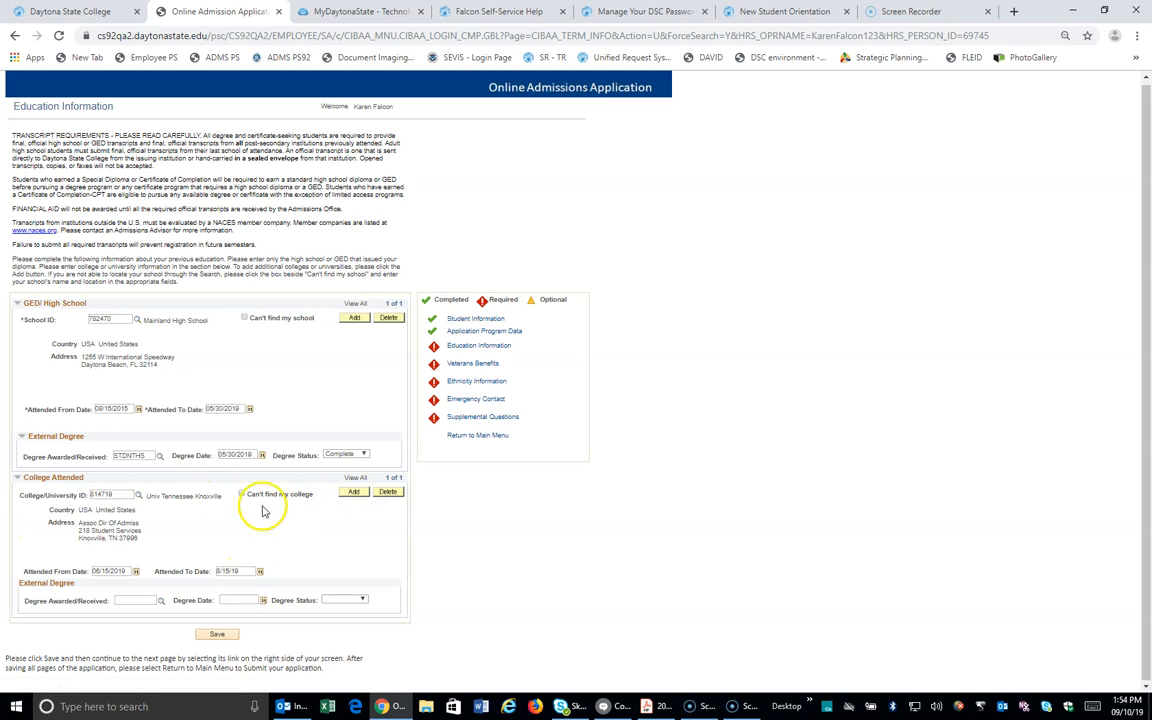
pyautogui.click(217, 636)
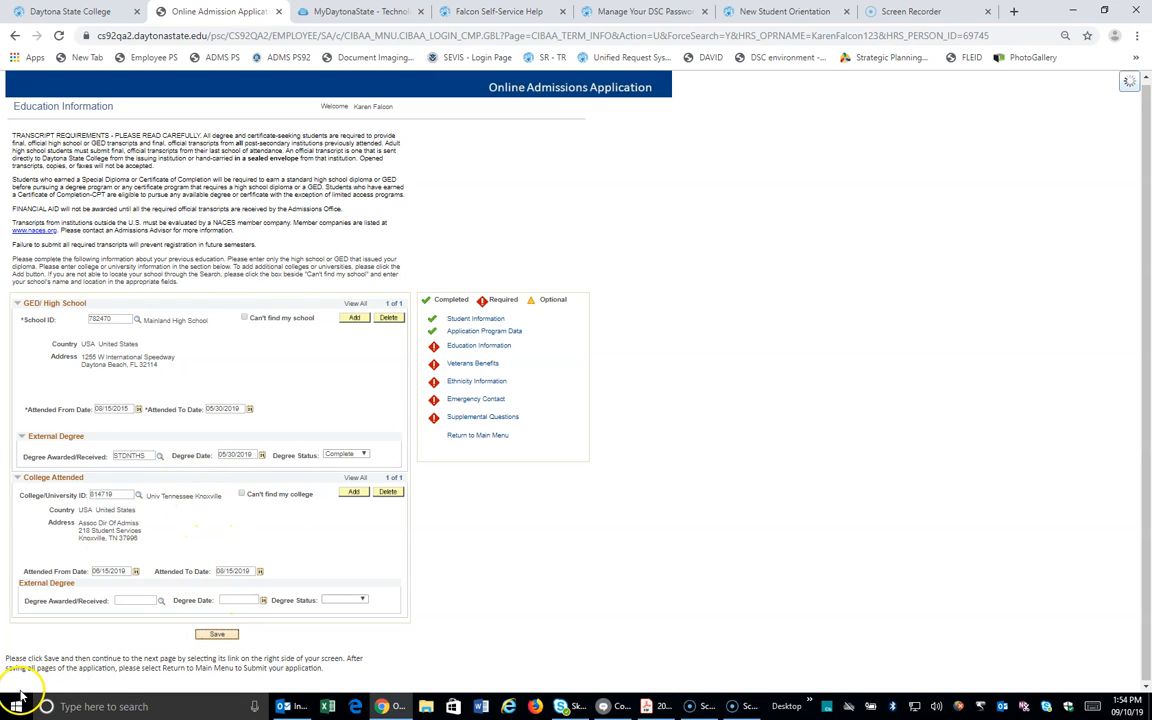
pyautogui.click(597, 218)
pyautogui.click(211, 158)
# Step: Choose No Military Service for veteran status, then answer Yes, Hispanic or Latino and save ethnicity
pyautogui.click(170, 261)
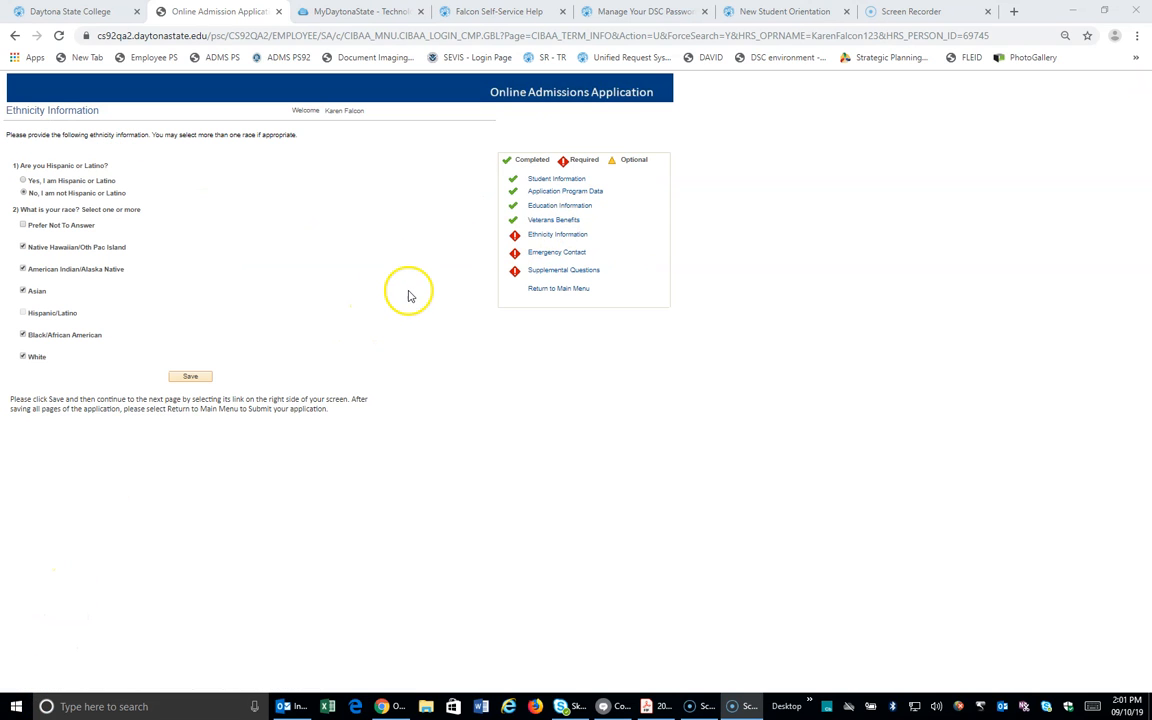
pyautogui.click(23, 180)
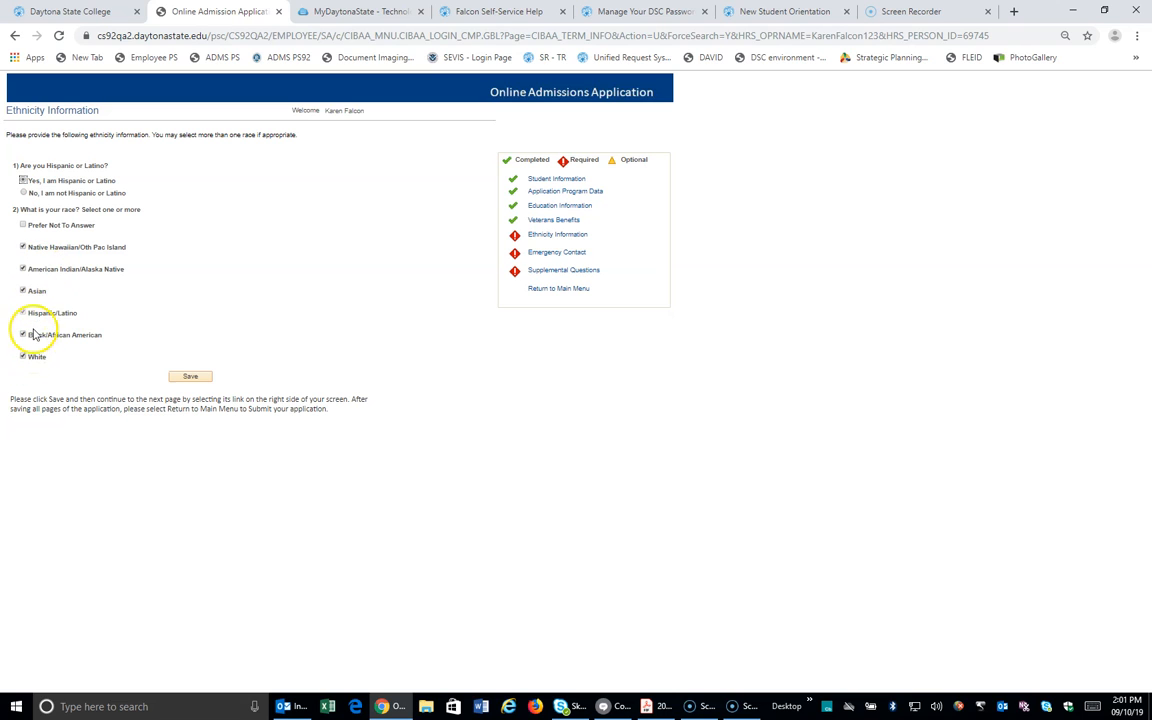
pyautogui.click(184, 377)
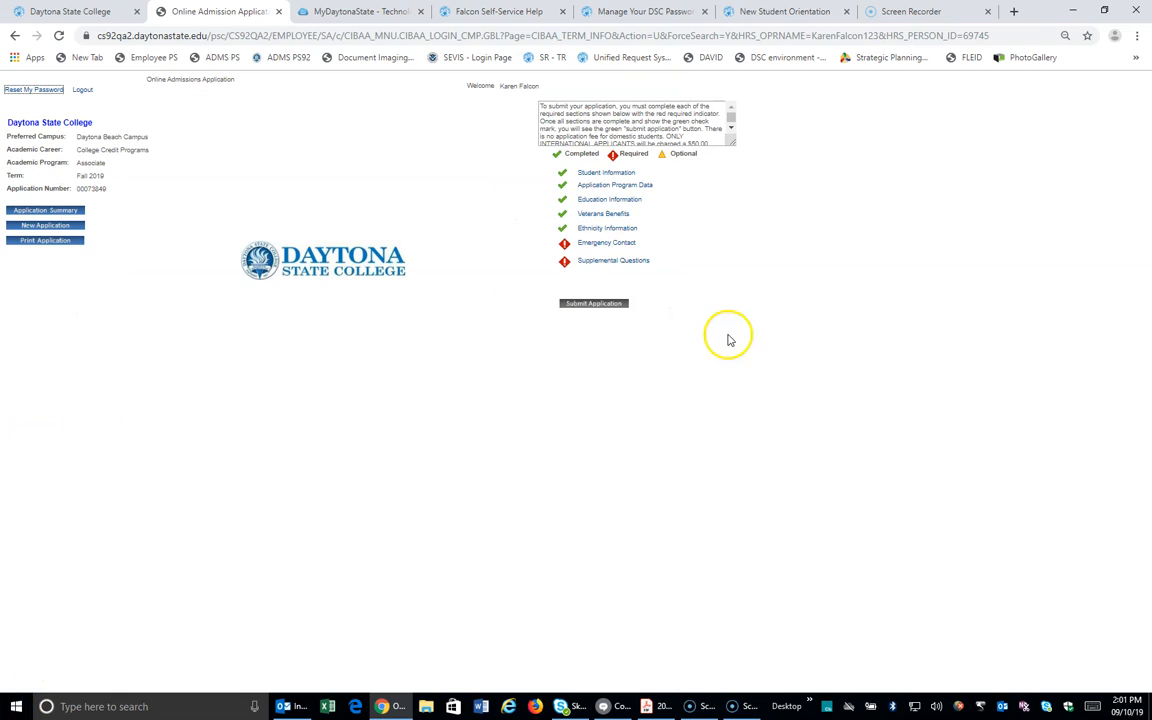
pyautogui.click(592, 242)
# Step: Enter the contact's name as a Parent and primary contact with a Cell phone number, then save
pyautogui.click(113, 190)
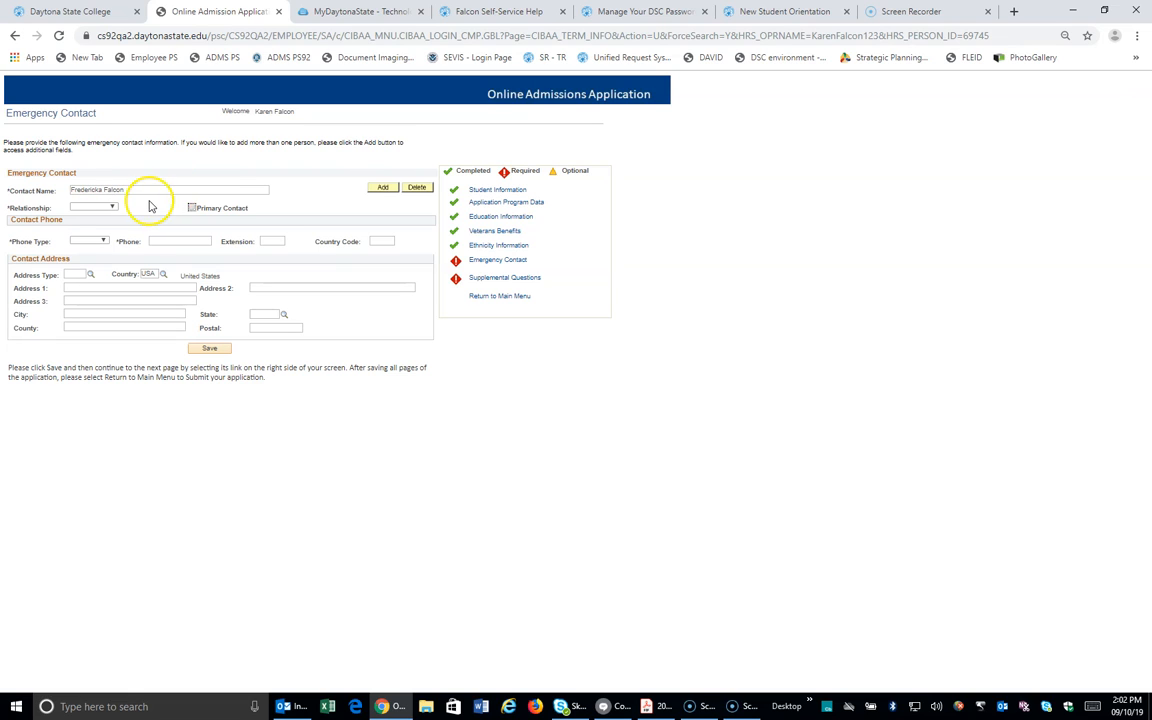
pyautogui.click(103, 208)
pyautogui.click(90, 309)
pyautogui.click(211, 207)
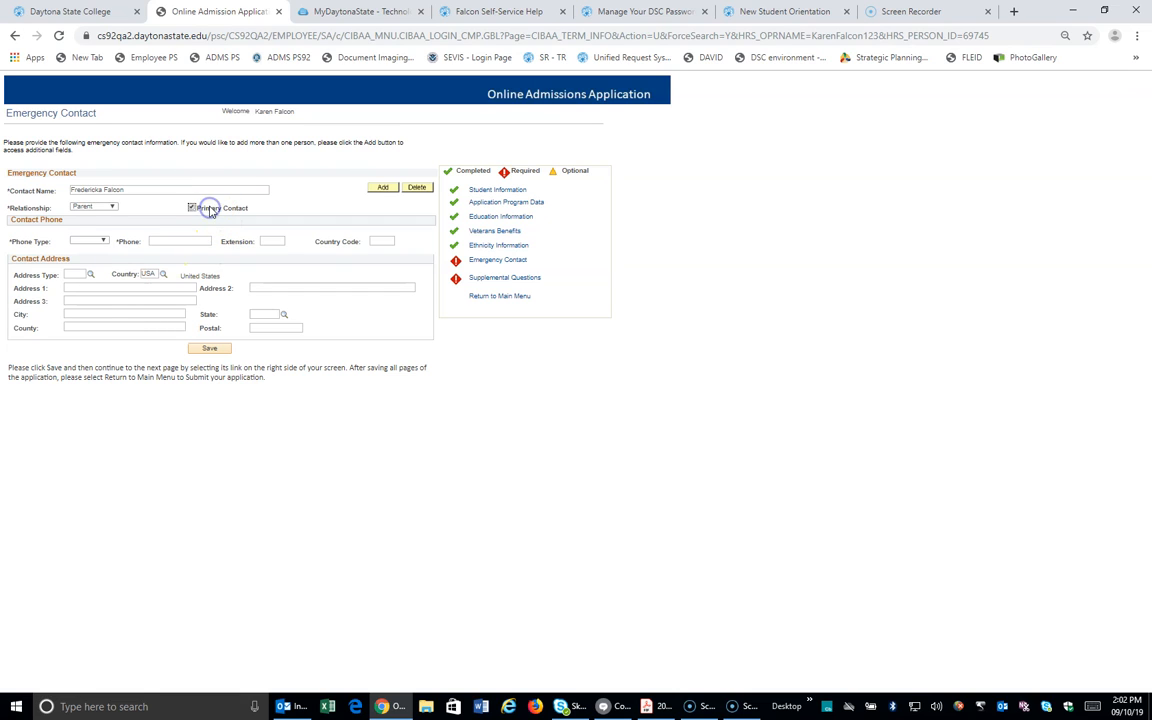
pyautogui.click(96, 241)
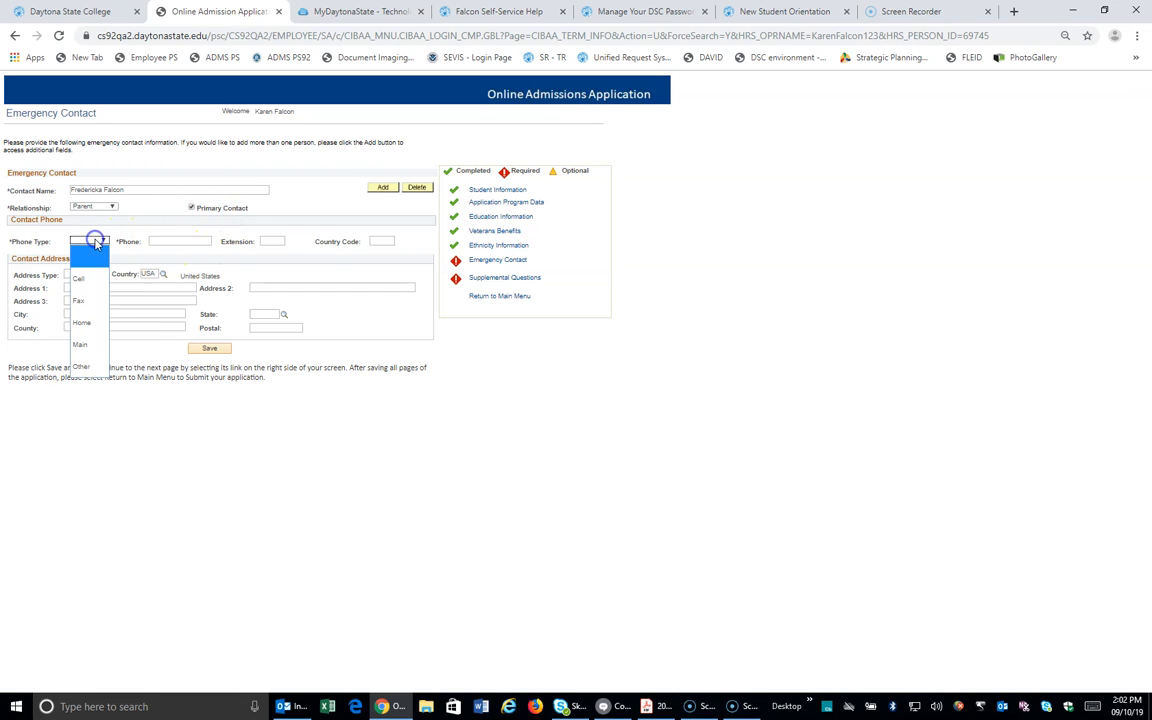
pyautogui.click(90, 283)
pyautogui.click(166, 241)
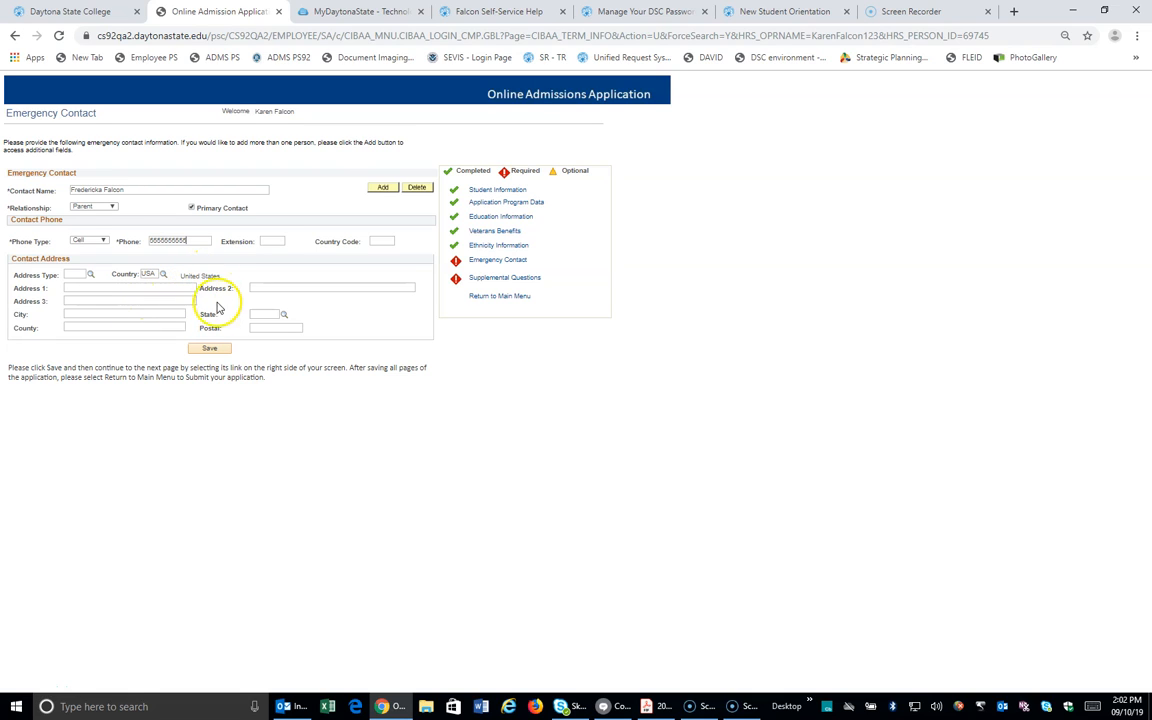
pyautogui.click(209, 349)
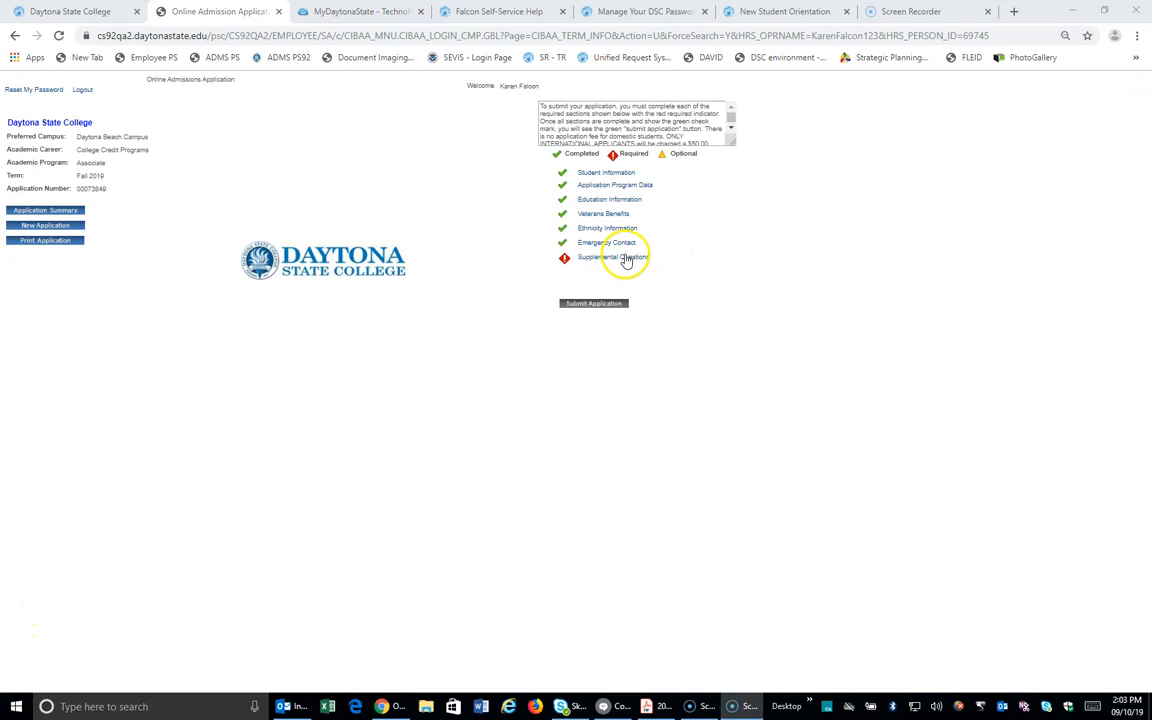
# Step: Answer Yes to DirectConnect to UCF and the Florida public school question; set mother's education to Bachelors Degree
pyautogui.click(625, 258)
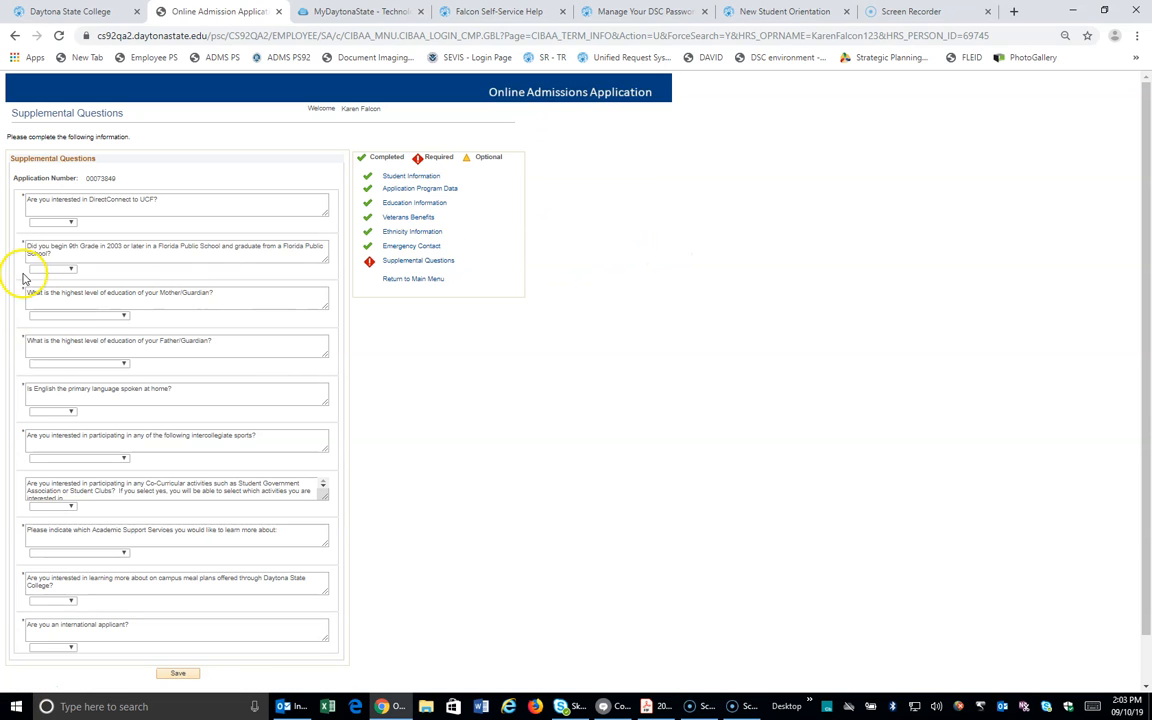
pyautogui.click(59, 222)
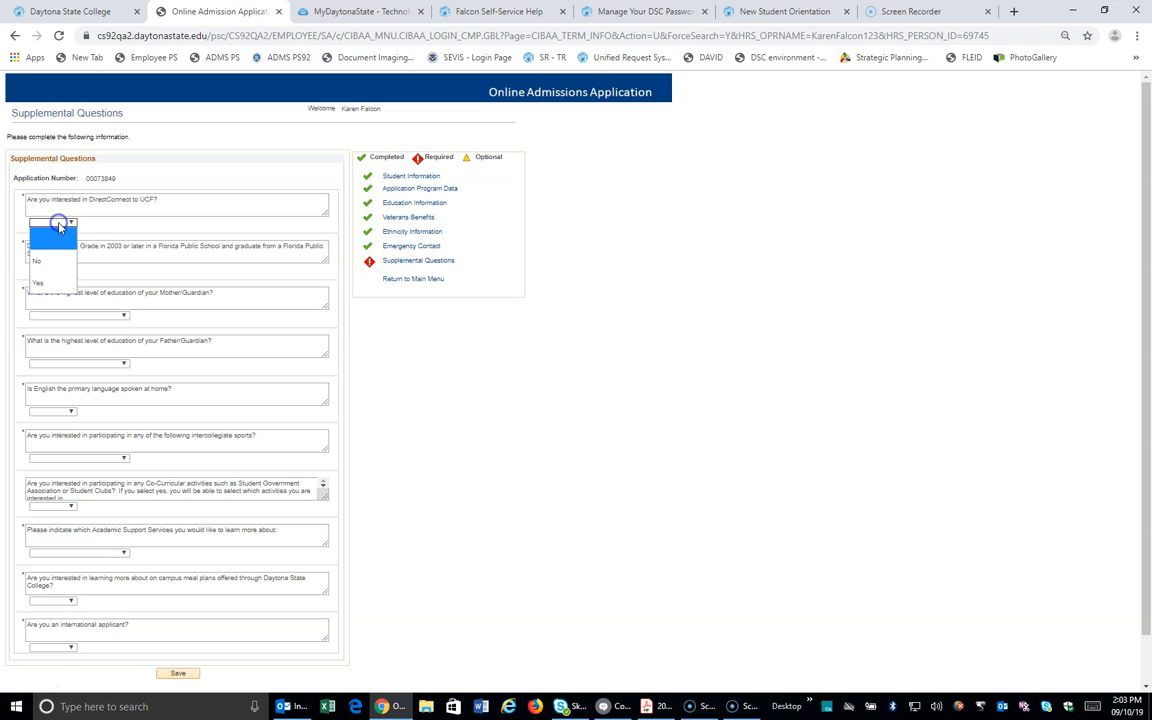
pyautogui.click(57, 281)
pyautogui.click(69, 270)
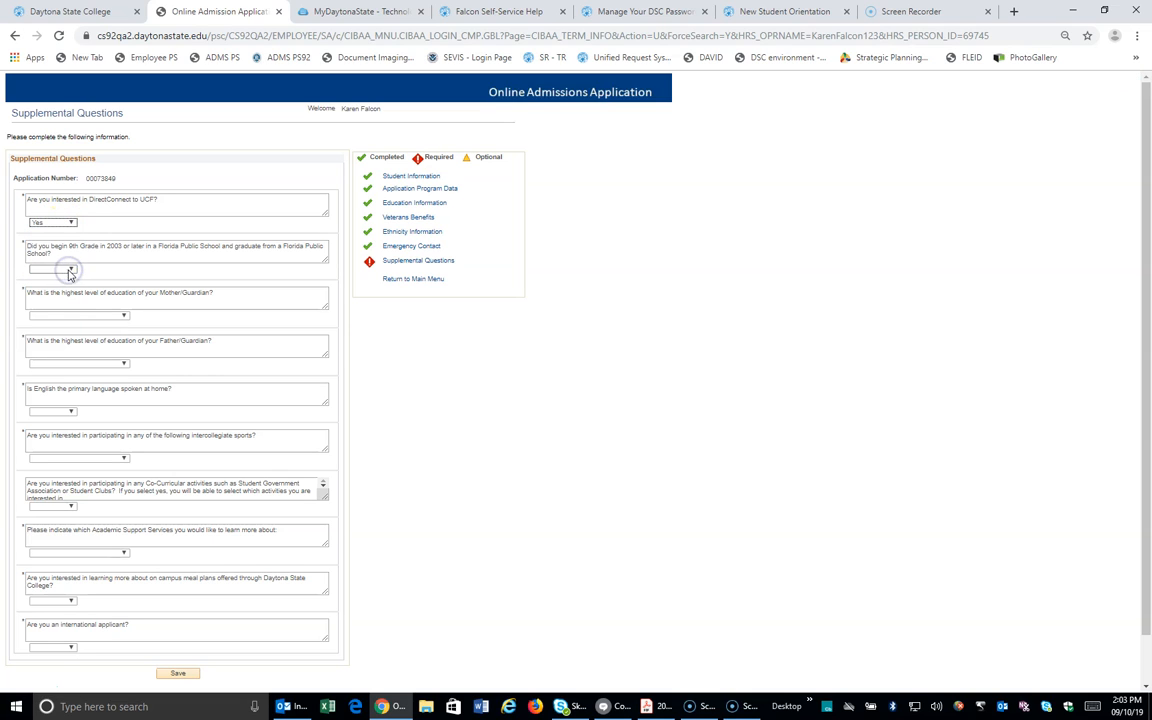
pyautogui.click(69, 270)
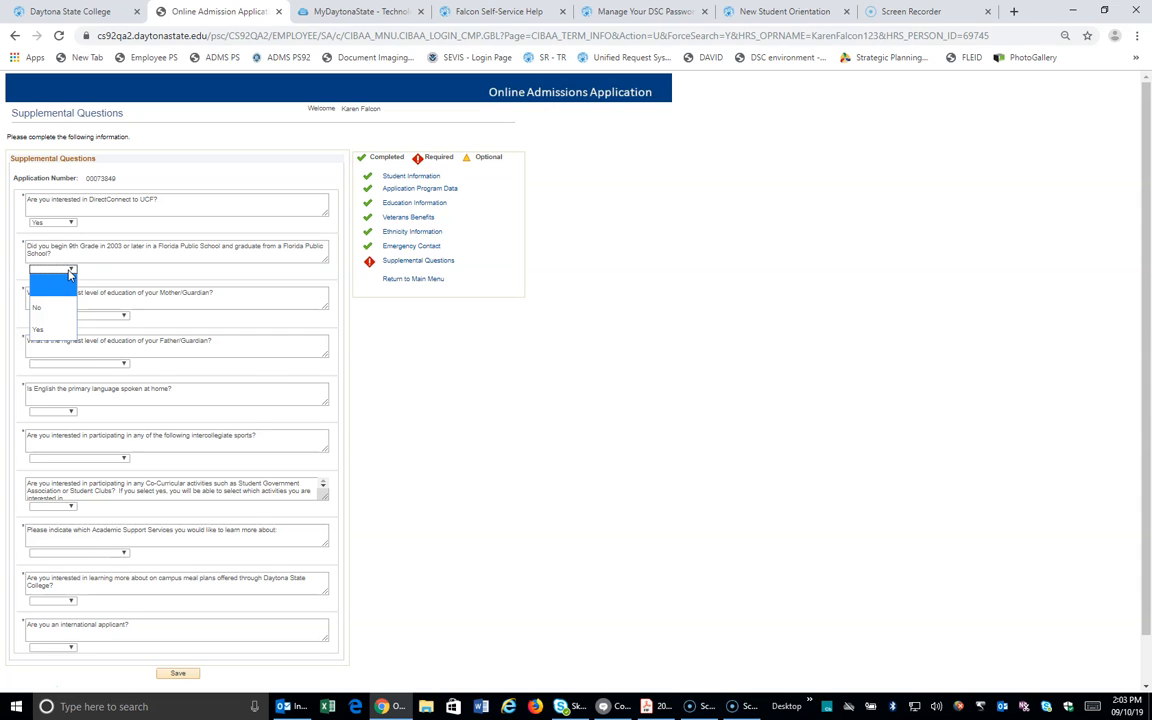
pyautogui.click(62, 315)
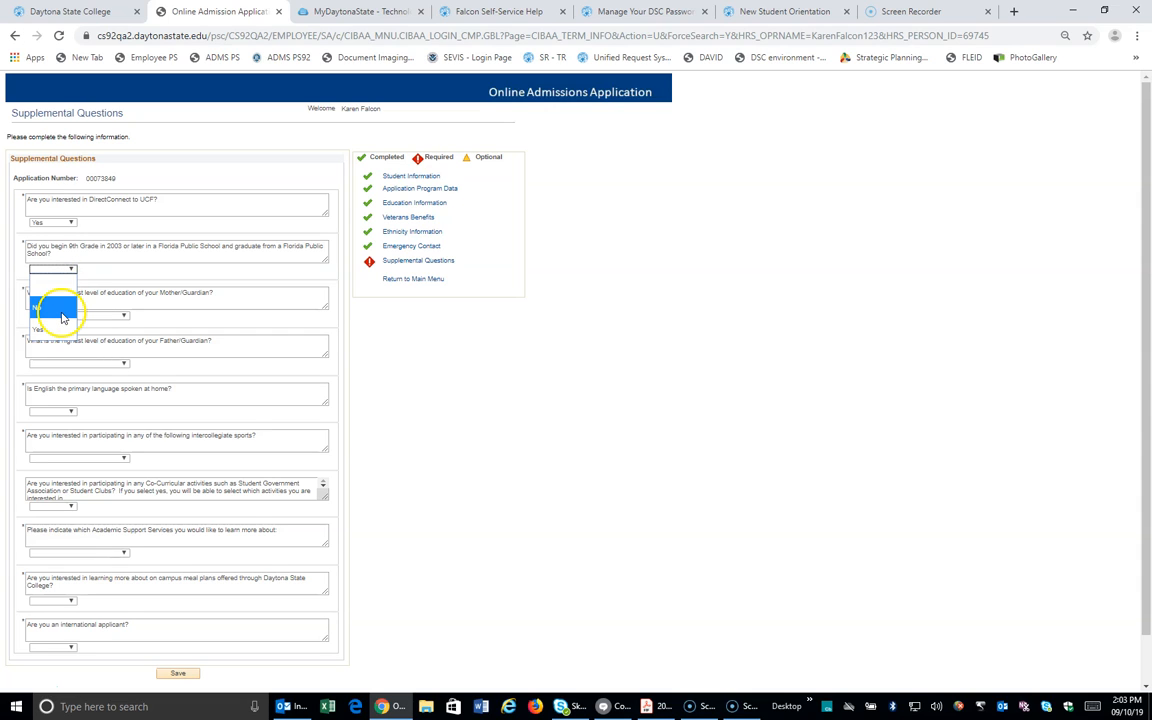
pyautogui.click(58, 329)
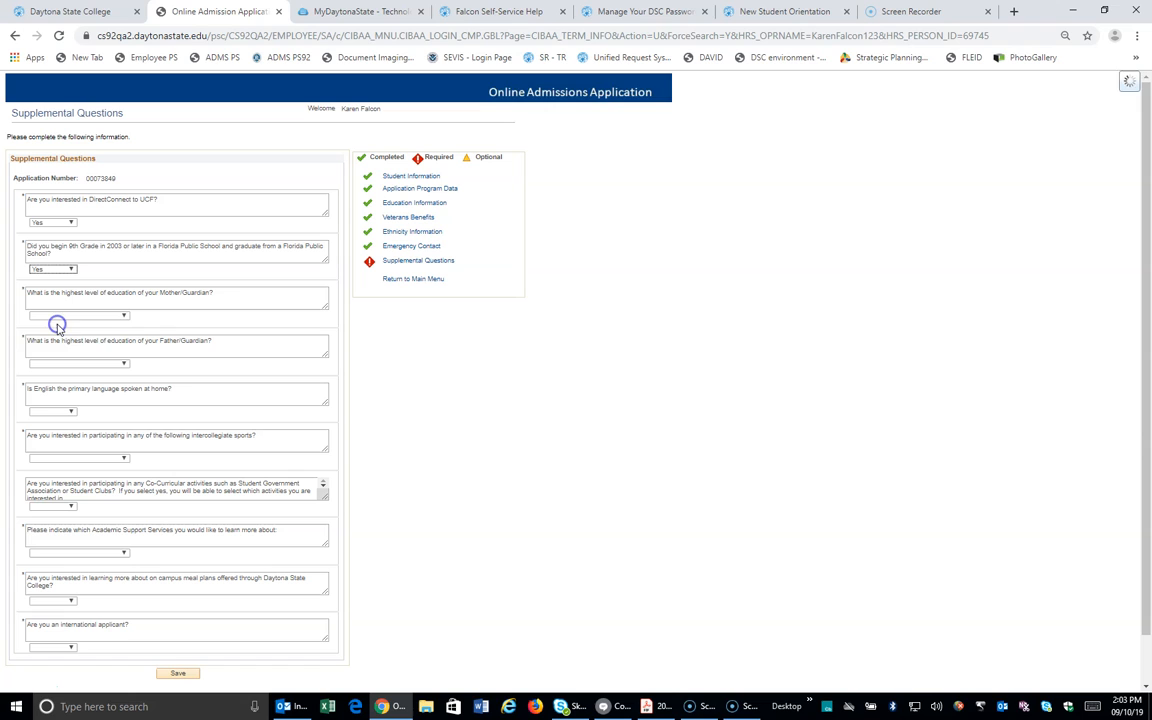
pyautogui.click(115, 316)
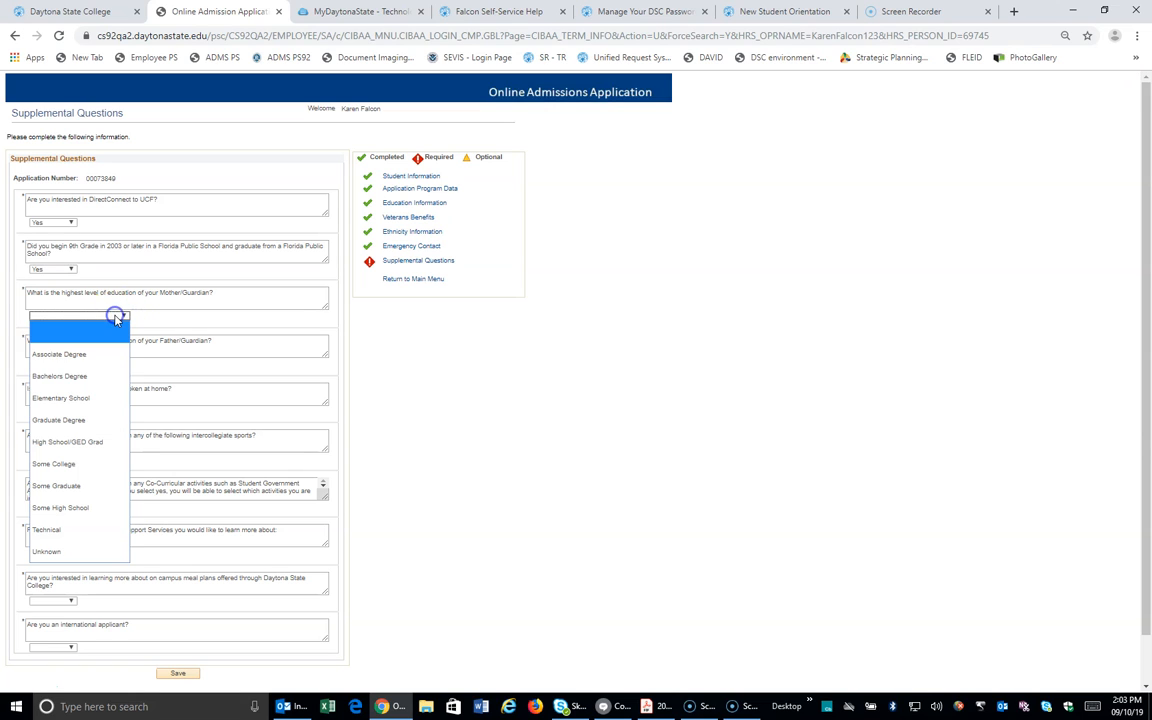
pyautogui.click(112, 375)
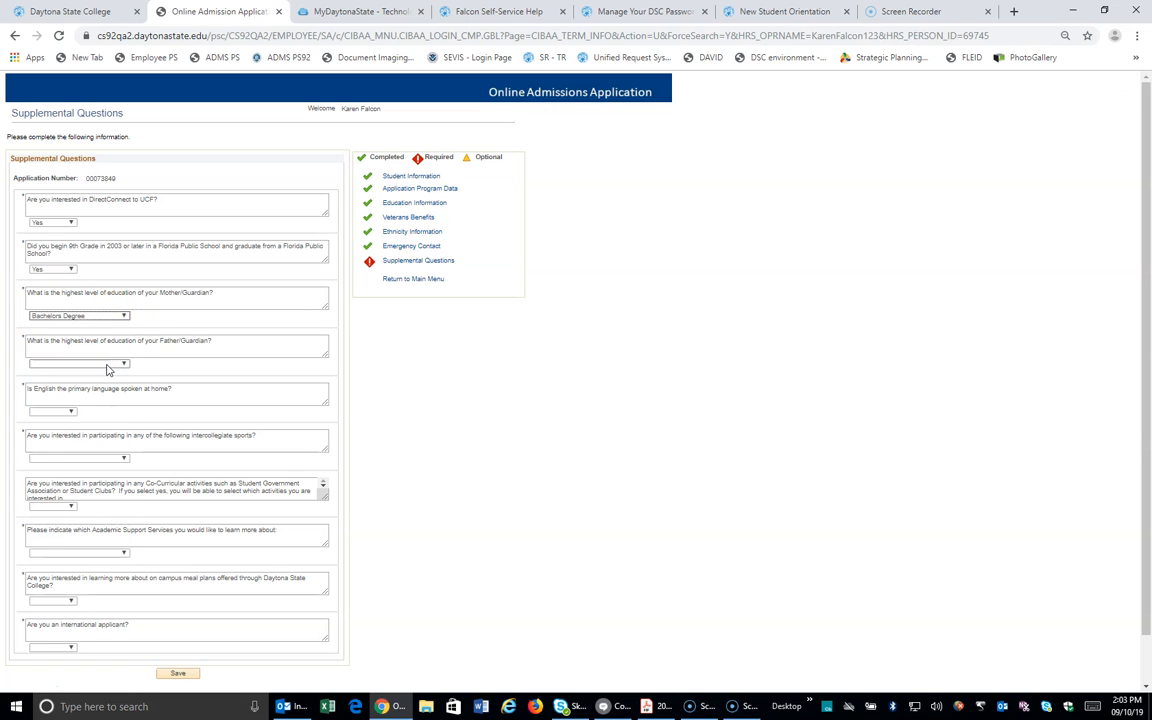
# Step: Set father's education to Some College, English at home Yes, sport Women's Golf, co-curricular Yes
pyautogui.click(107, 366)
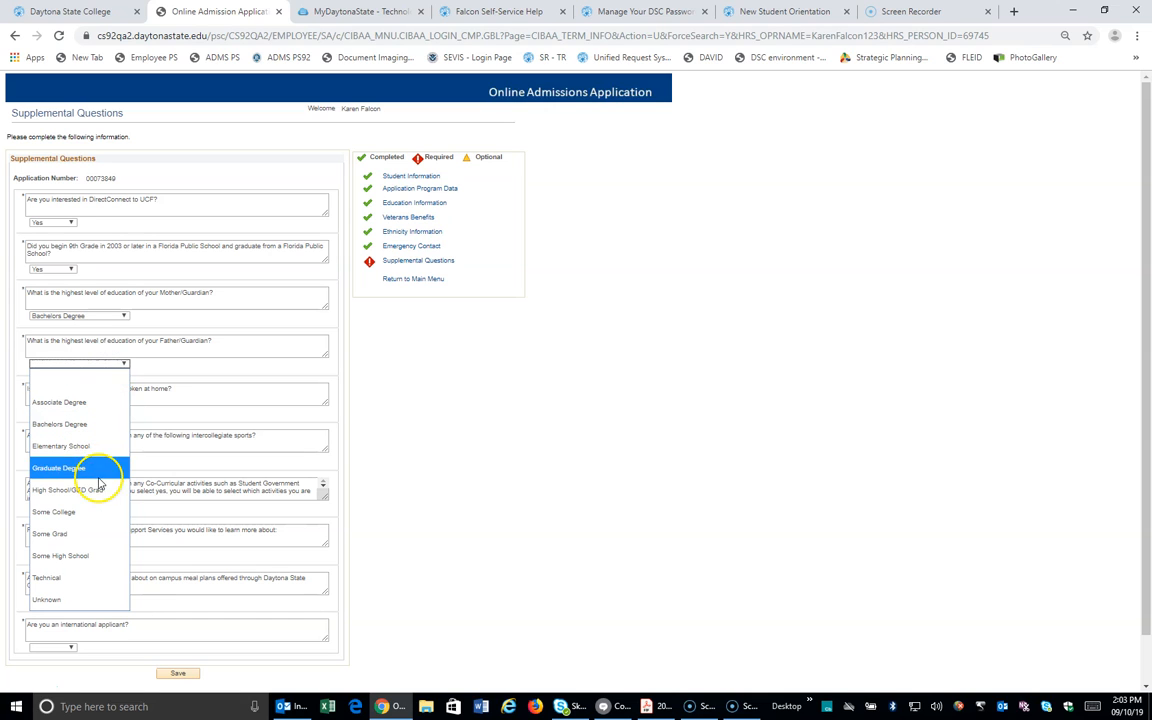
pyautogui.click(85, 511)
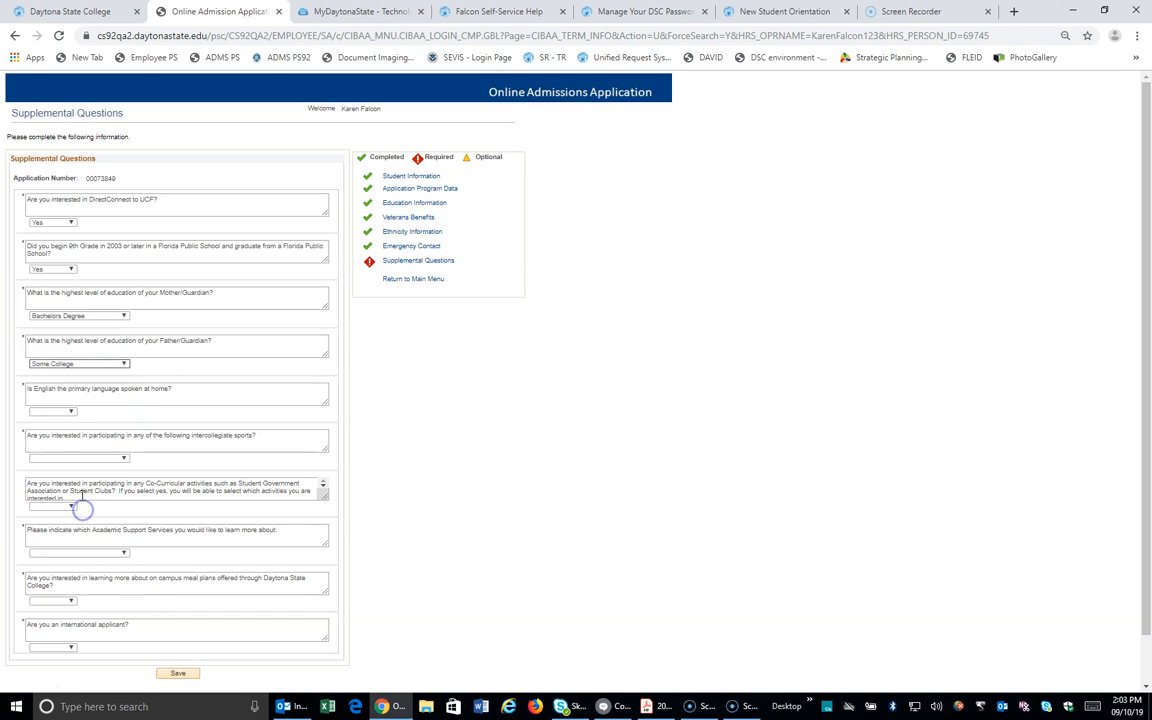
pyautogui.click(62, 411)
pyautogui.click(63, 472)
pyautogui.click(91, 462)
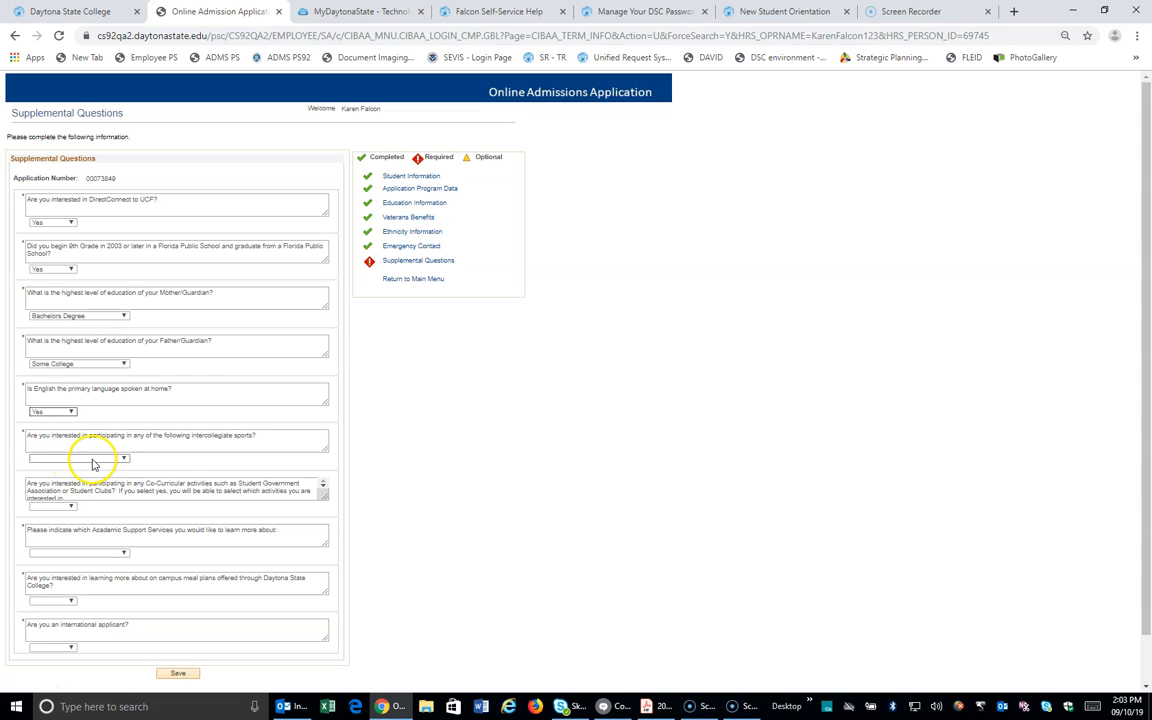
pyautogui.click(92, 462)
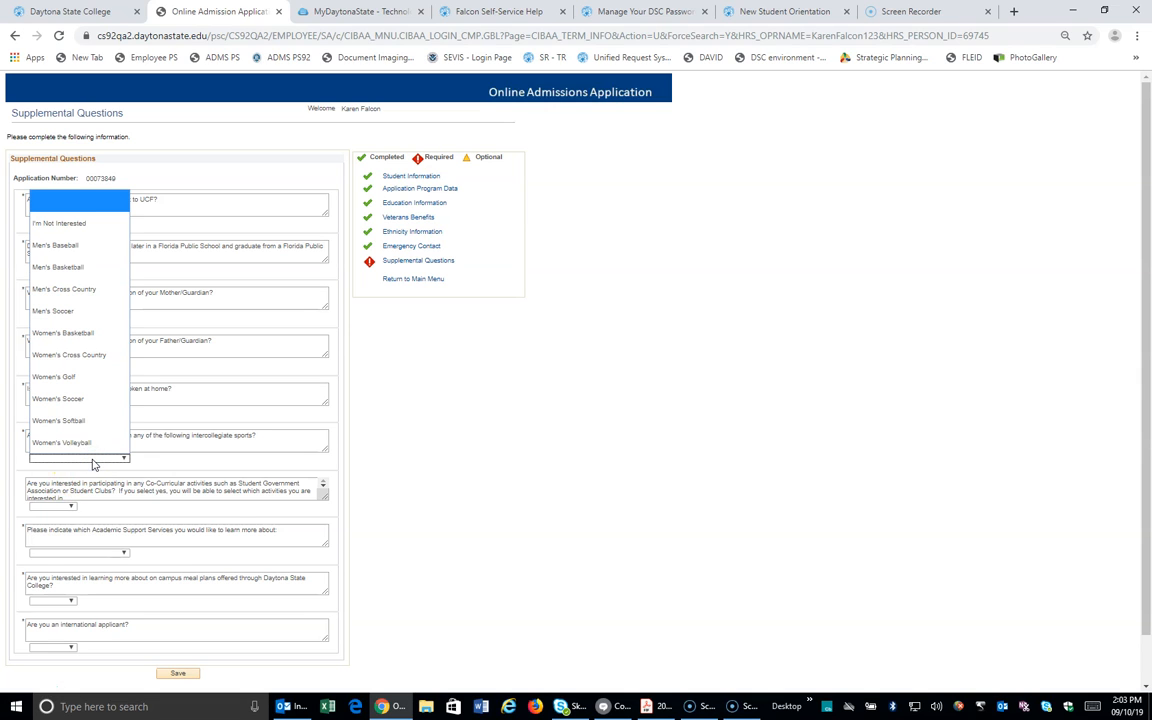
pyautogui.click(89, 420)
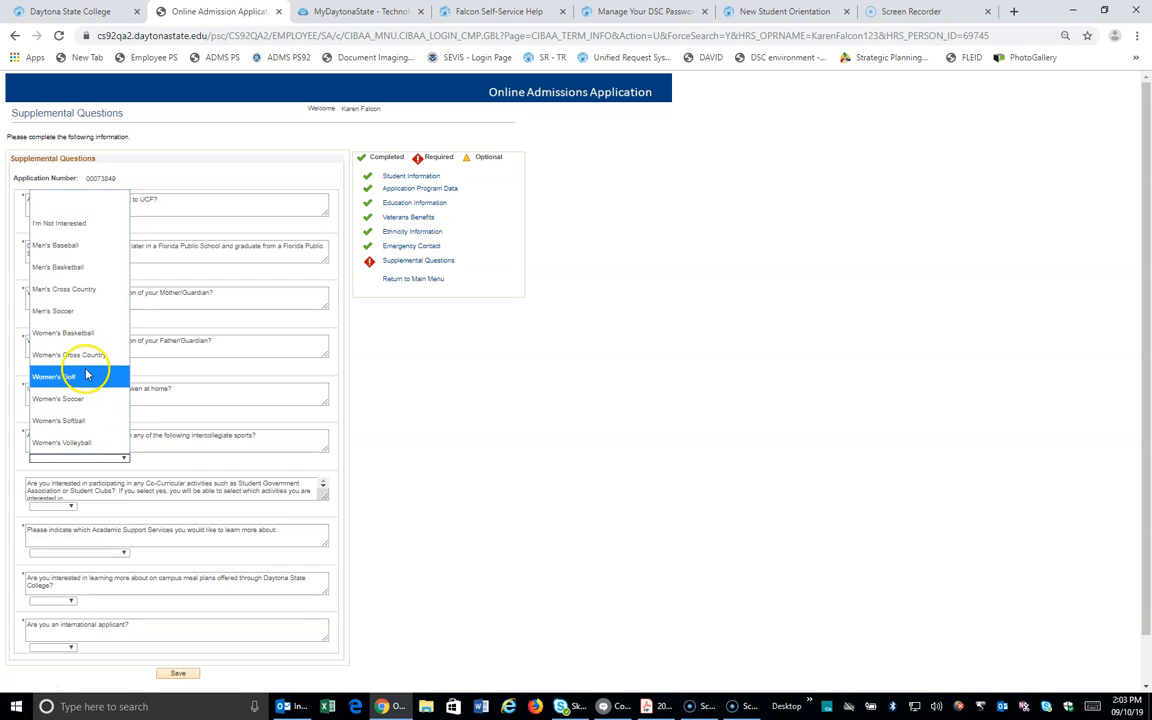
pyautogui.click(82, 377)
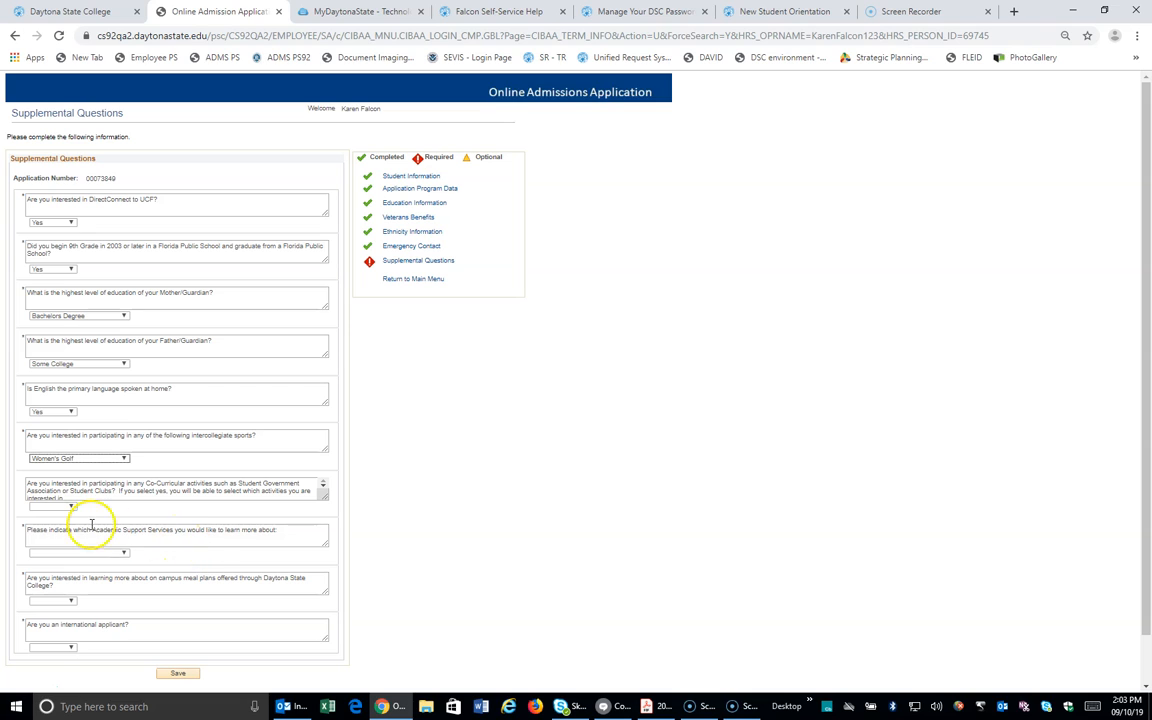
pyautogui.click(66, 507)
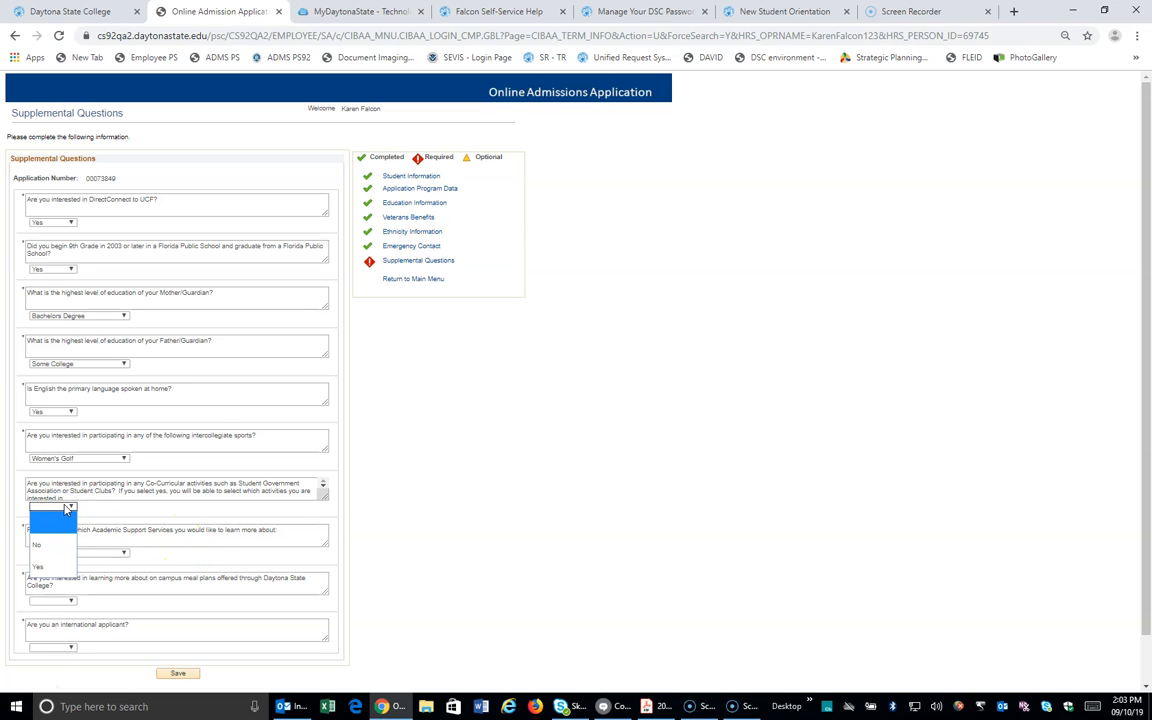
pyautogui.click(58, 567)
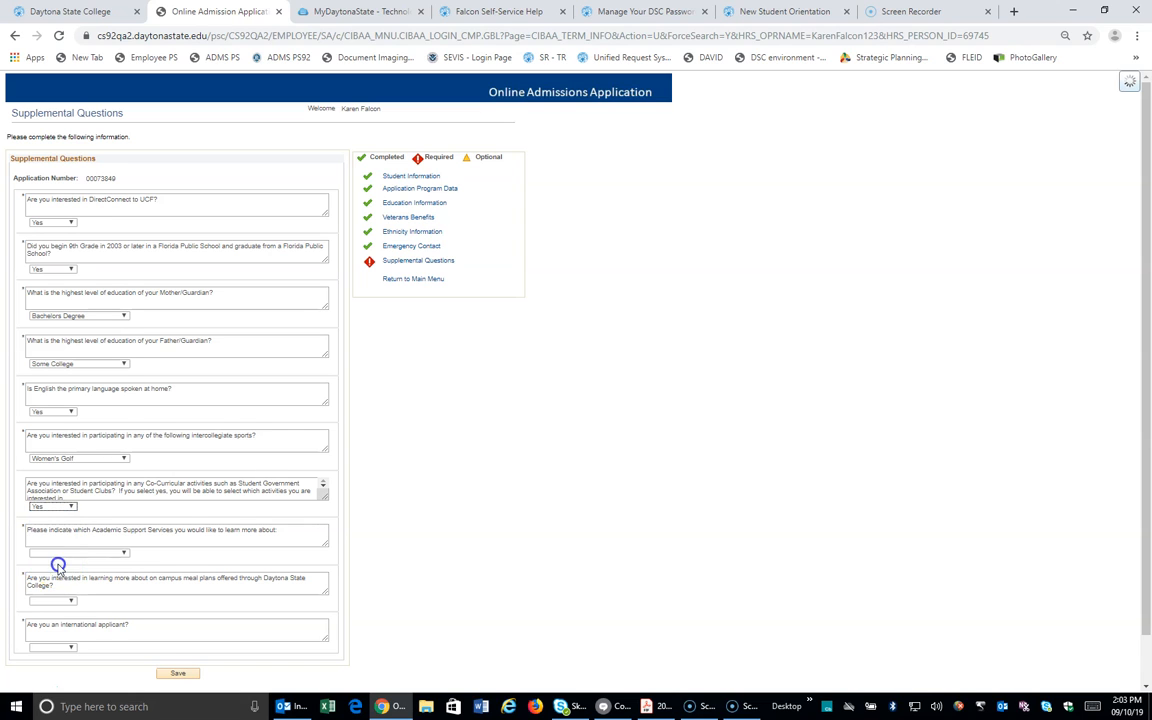
# Step: Answer Yes for Student Government, Publications, Intramural, Academic, Social/Cultural and Special Interest clubs
pyautogui.scroll(-2, 330, 525)
pyautogui.scroll(-3, 338, 523)
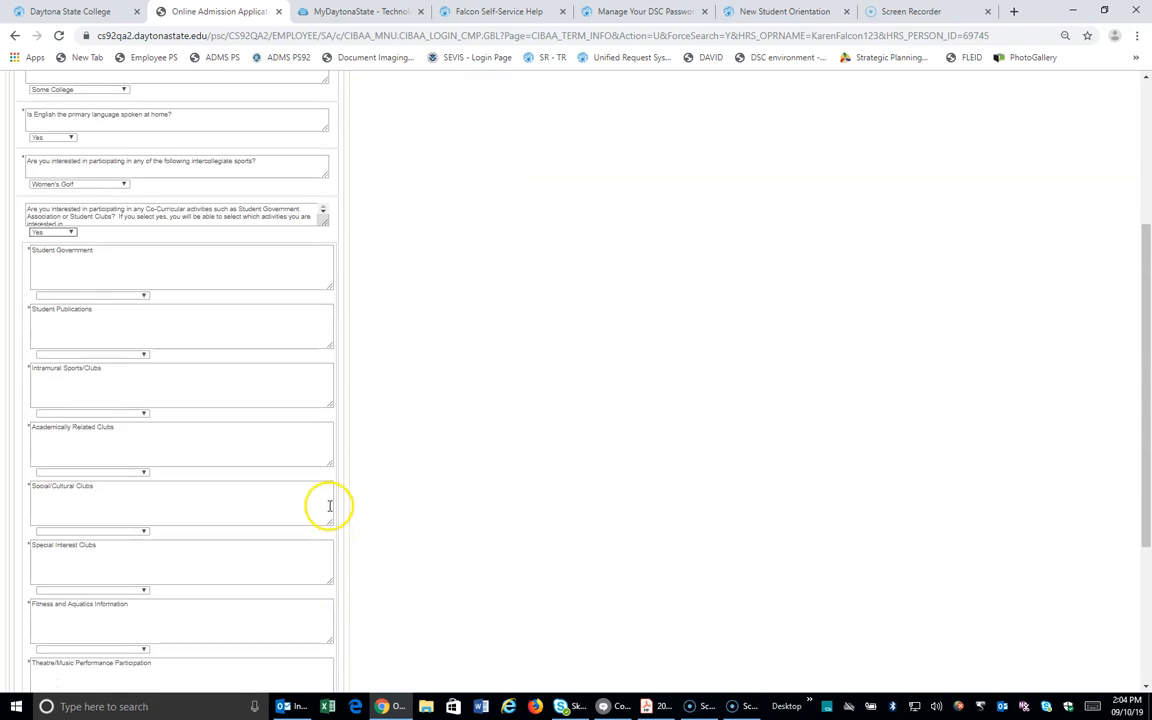
pyautogui.click(145, 229)
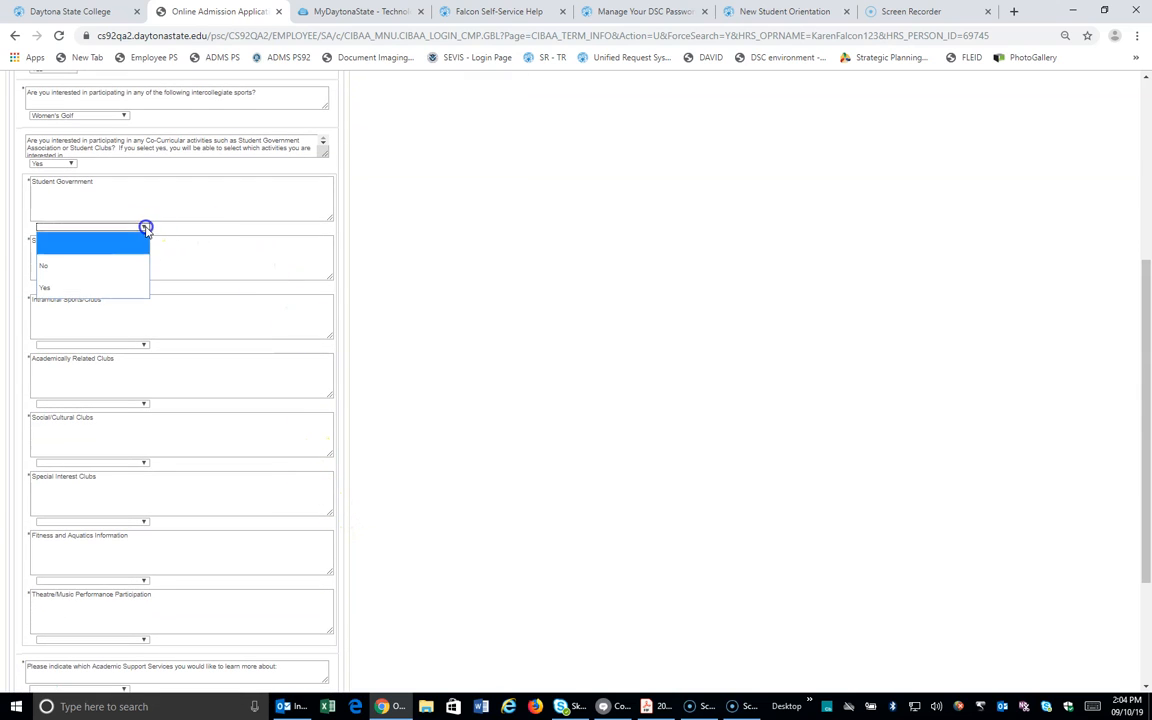
pyautogui.click(128, 286)
pyautogui.click(127, 288)
pyautogui.click(127, 350)
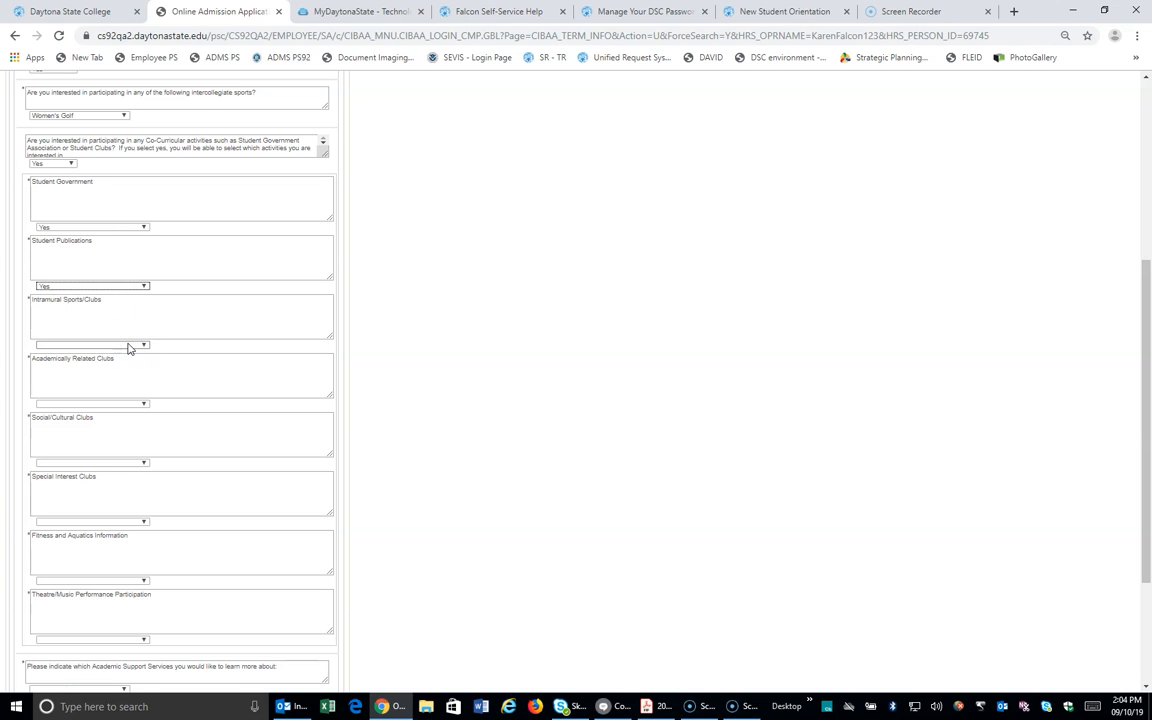
pyautogui.click(127, 347)
pyautogui.click(118, 399)
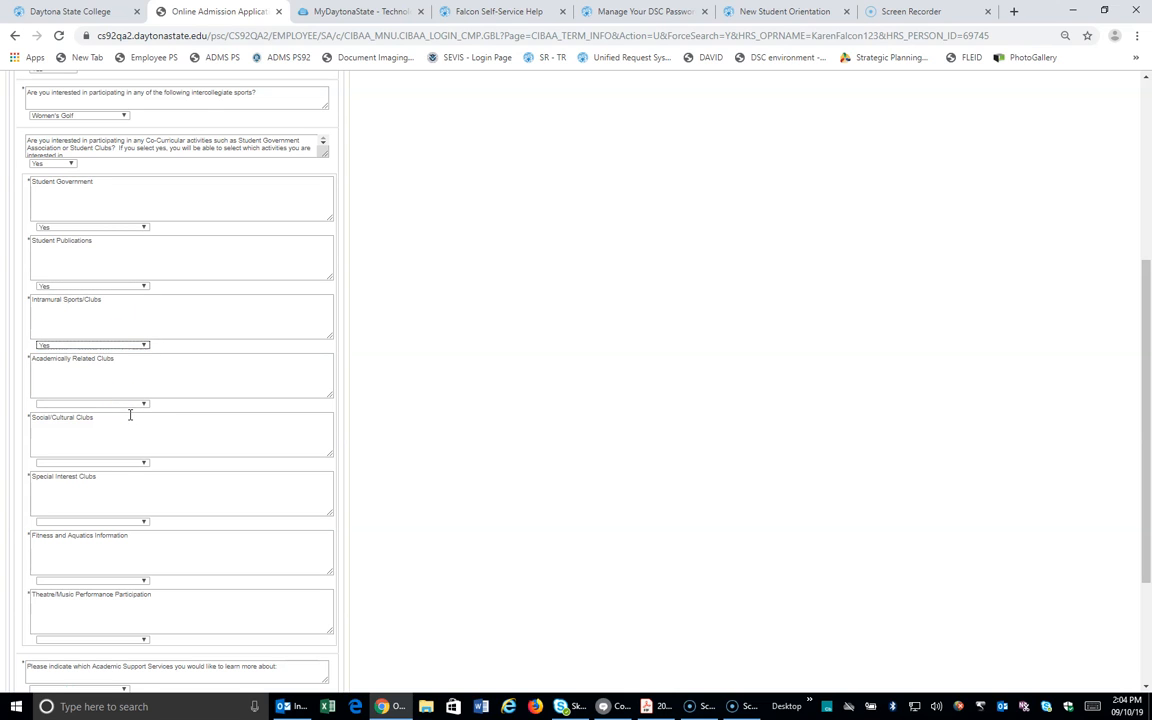
pyautogui.click(125, 404)
pyautogui.click(103, 462)
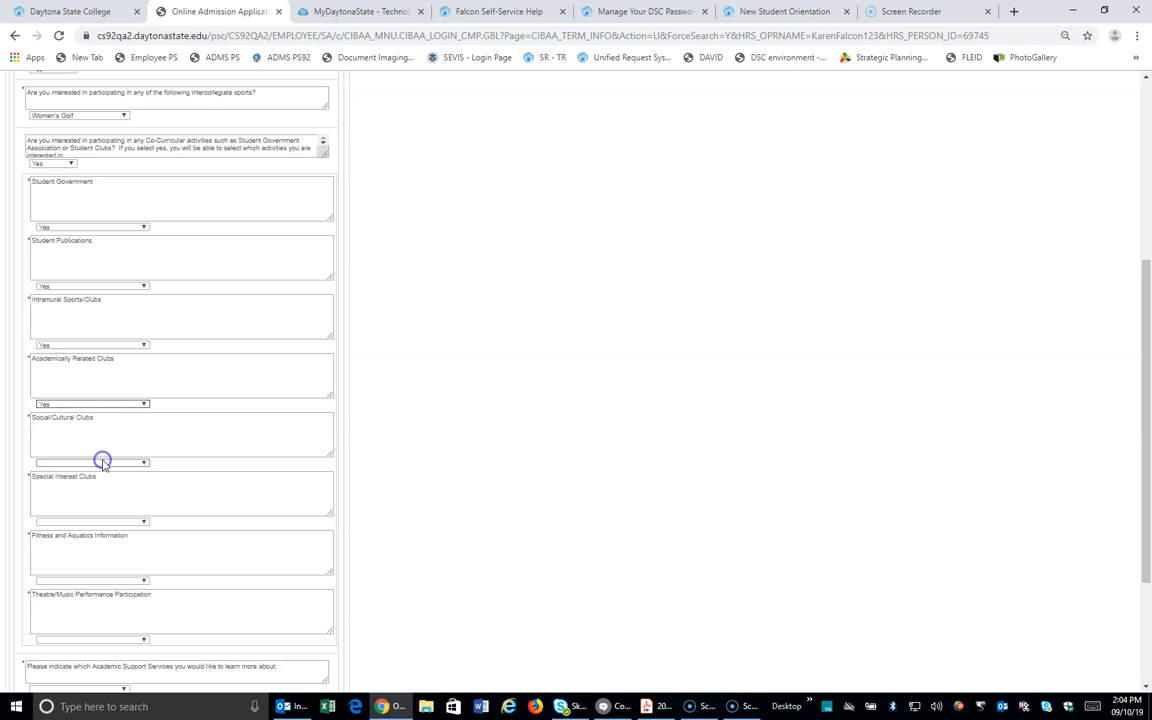
pyautogui.click(100, 463)
pyautogui.click(91, 523)
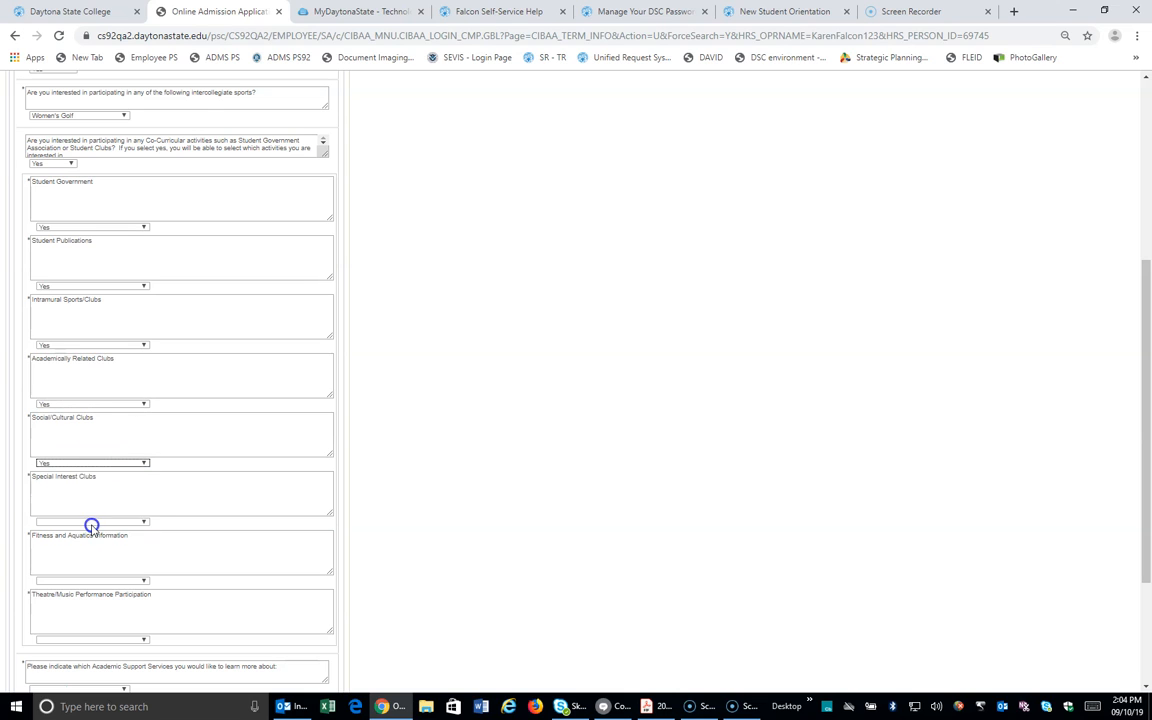
pyautogui.click(97, 520)
pyautogui.click(95, 581)
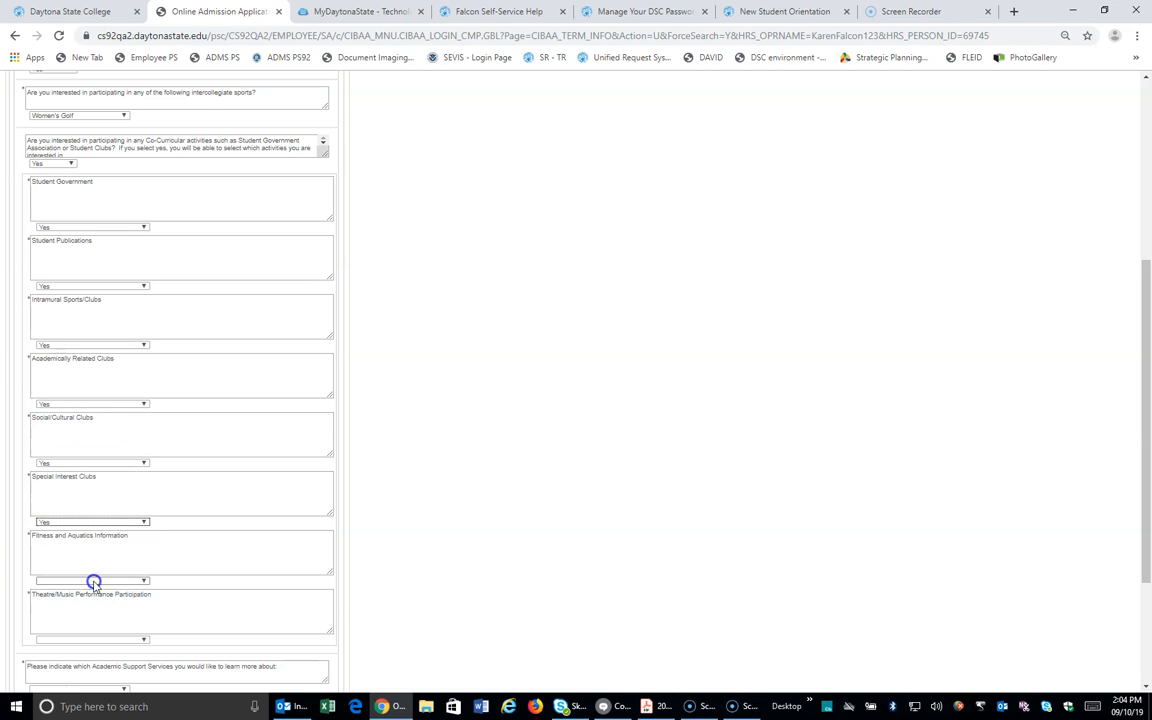
# Step: Answer Yes for Fitness and Aquatics Information and Theatre/Music Performance Participation
pyautogui.scroll(-2, 259, 586)
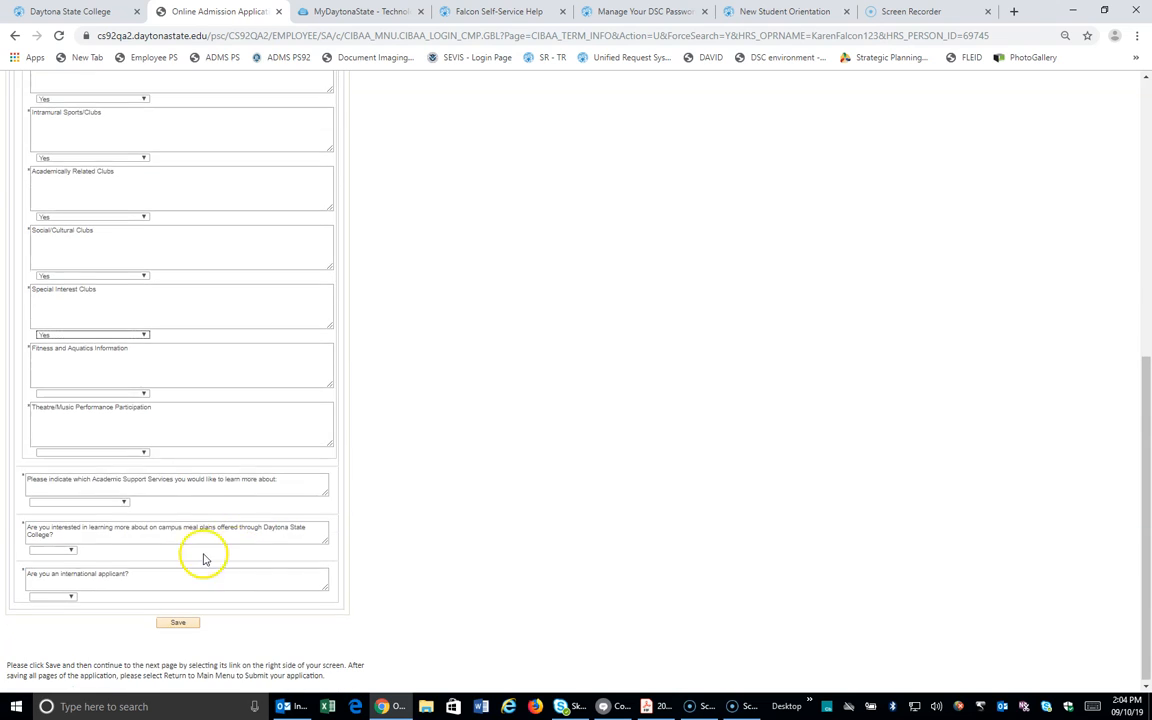
pyautogui.click(116, 392)
pyautogui.click(110, 452)
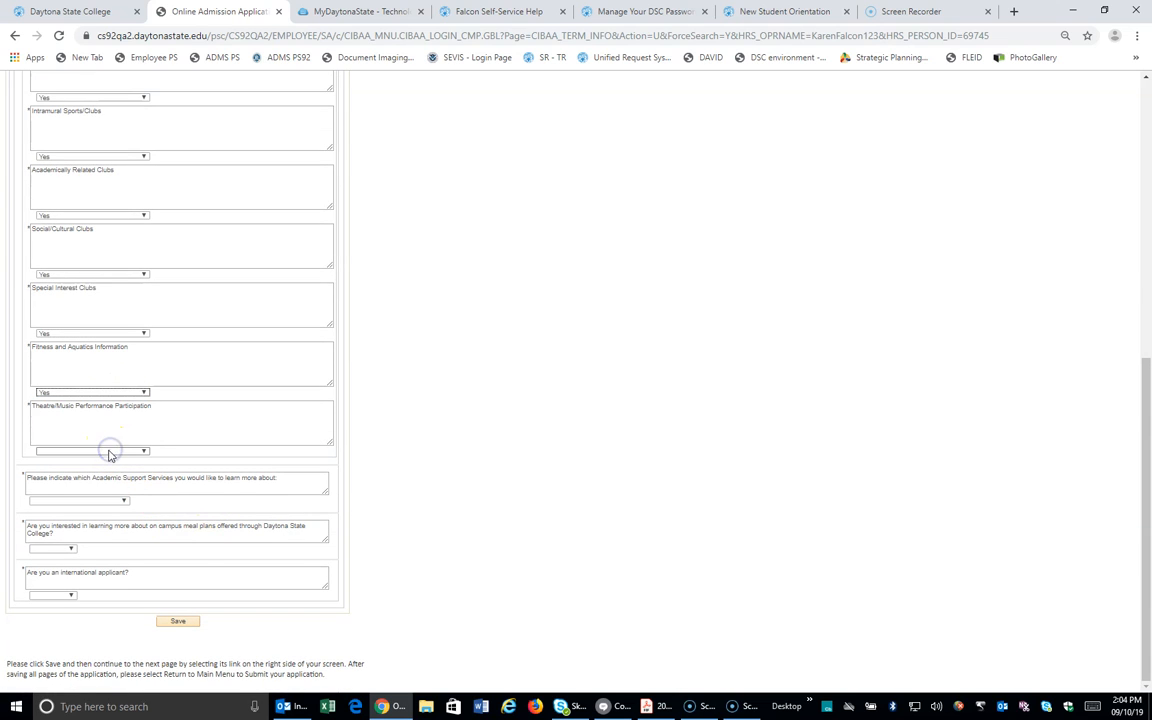
pyautogui.click(107, 452)
pyautogui.click(101, 512)
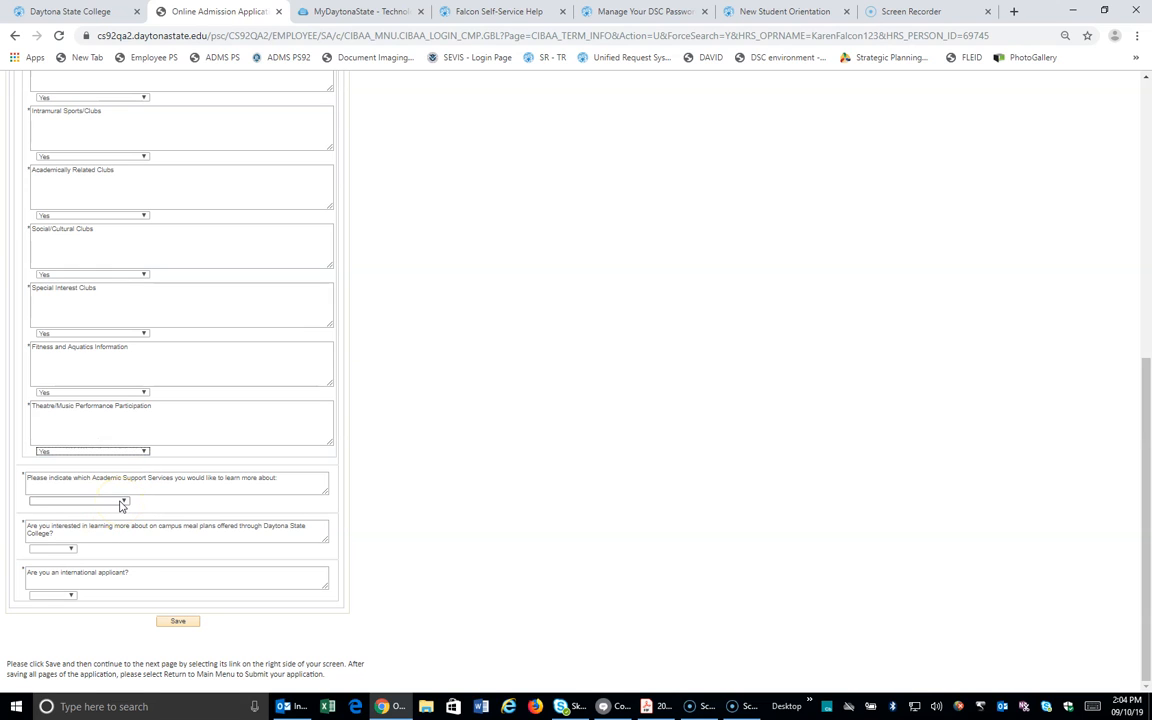
# Step: Choose 3 - Both for academic support, Yes for meal plans and No for international applicant
pyautogui.click(121, 502)
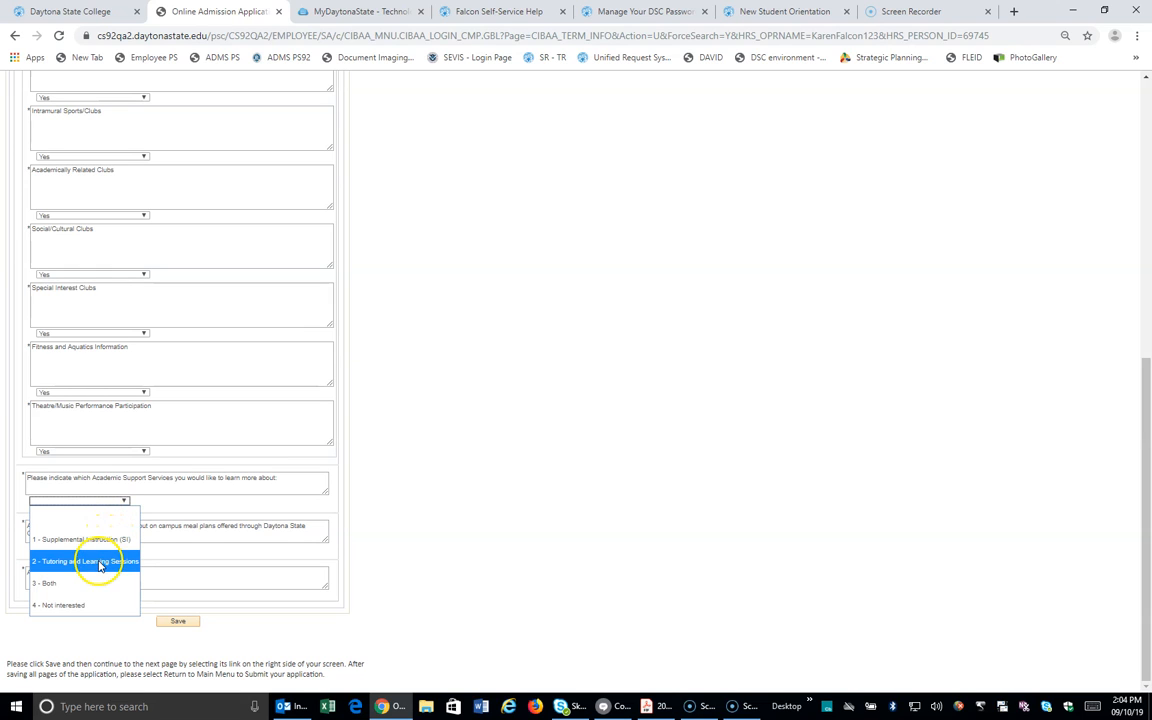
pyautogui.click(80, 584)
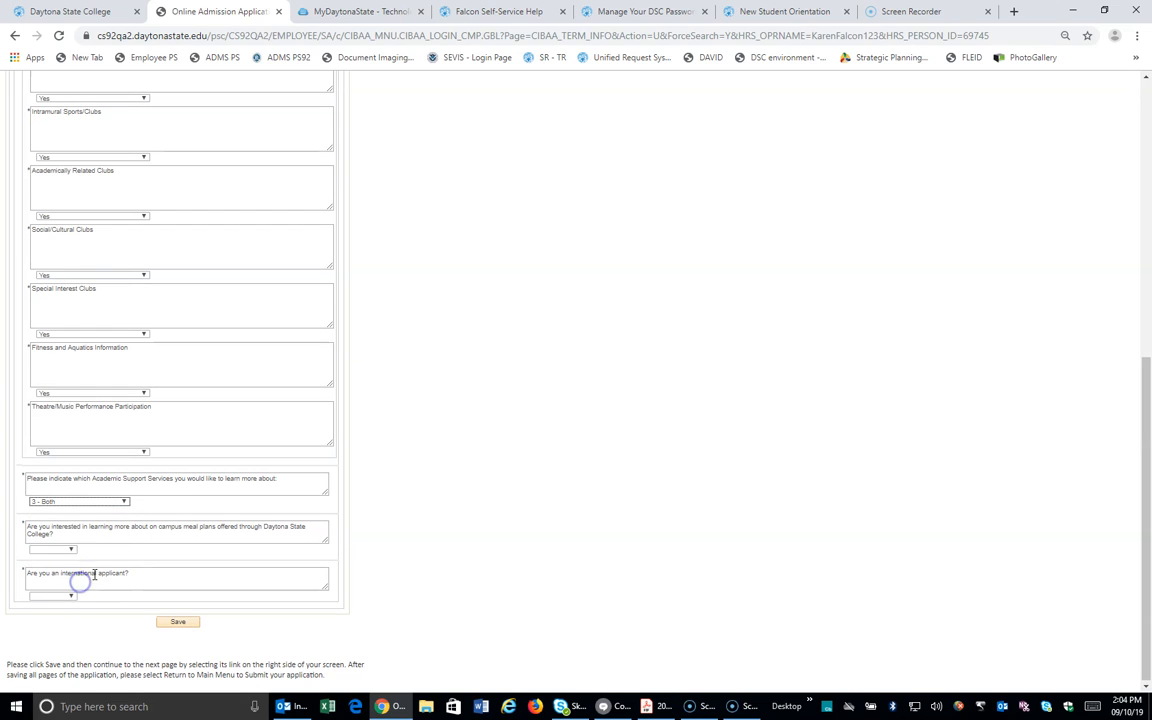
pyautogui.click(72, 551)
pyautogui.click(72, 551)
pyautogui.click(50, 610)
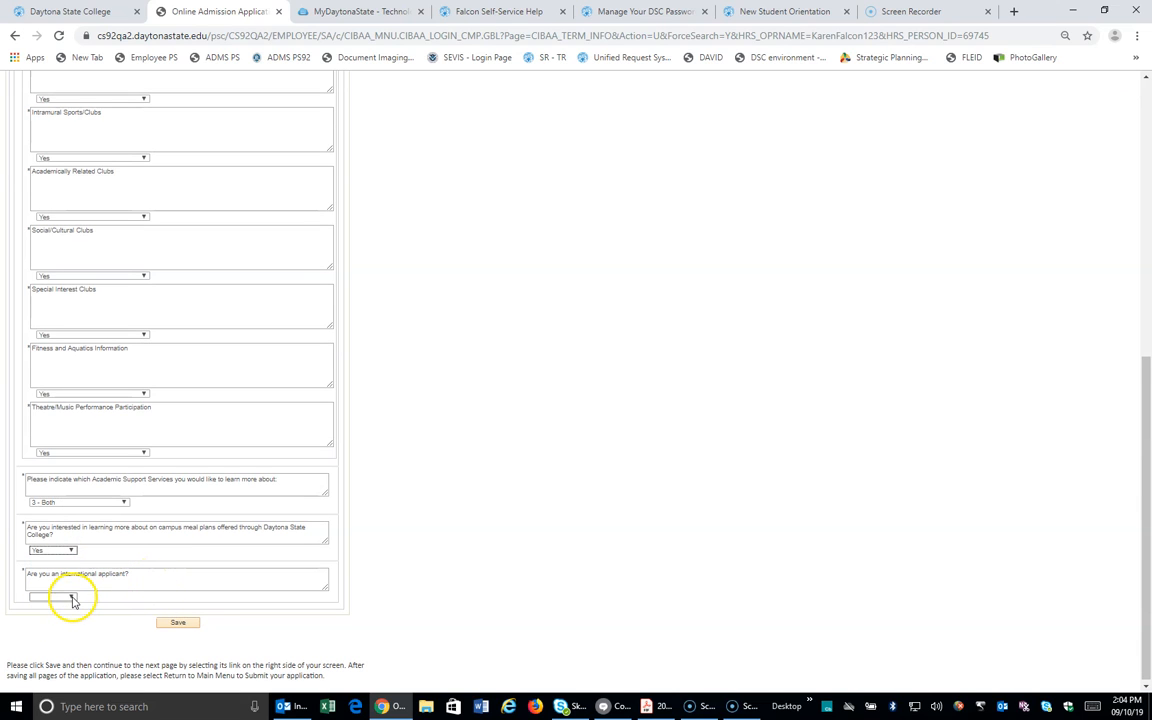
pyautogui.click(72, 597)
pyautogui.click(65, 637)
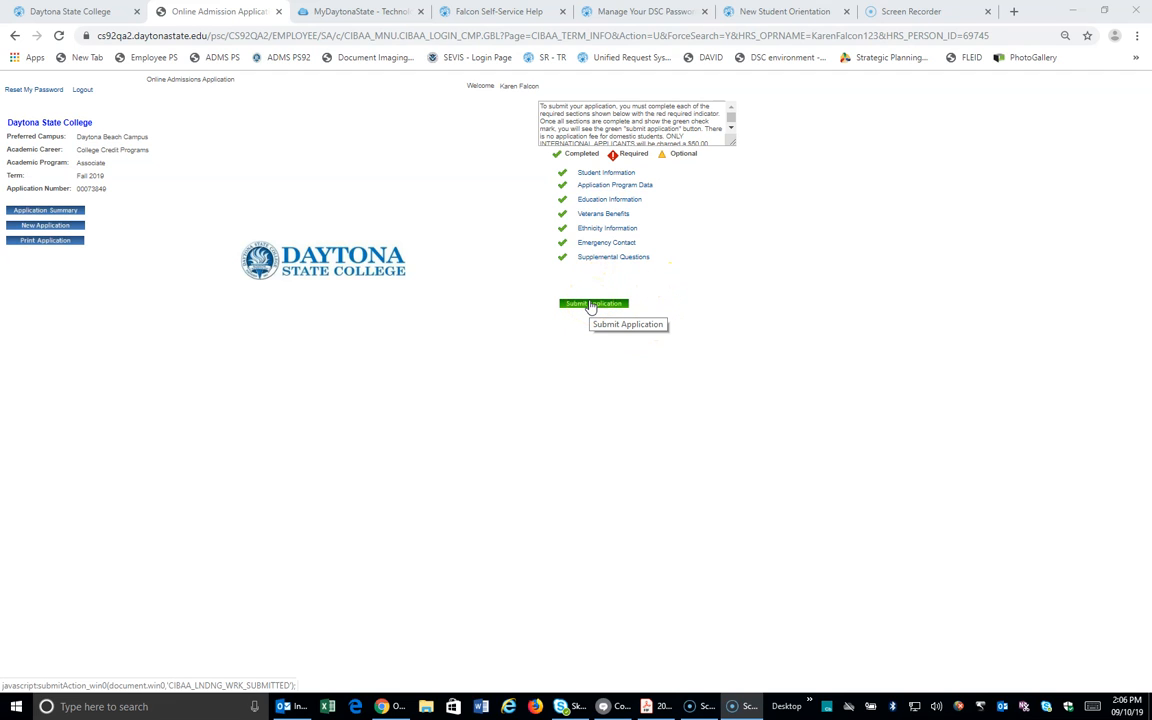
# Step: Start submitting the completed application from the main menu via Submit Application
pyautogui.click(592, 304)
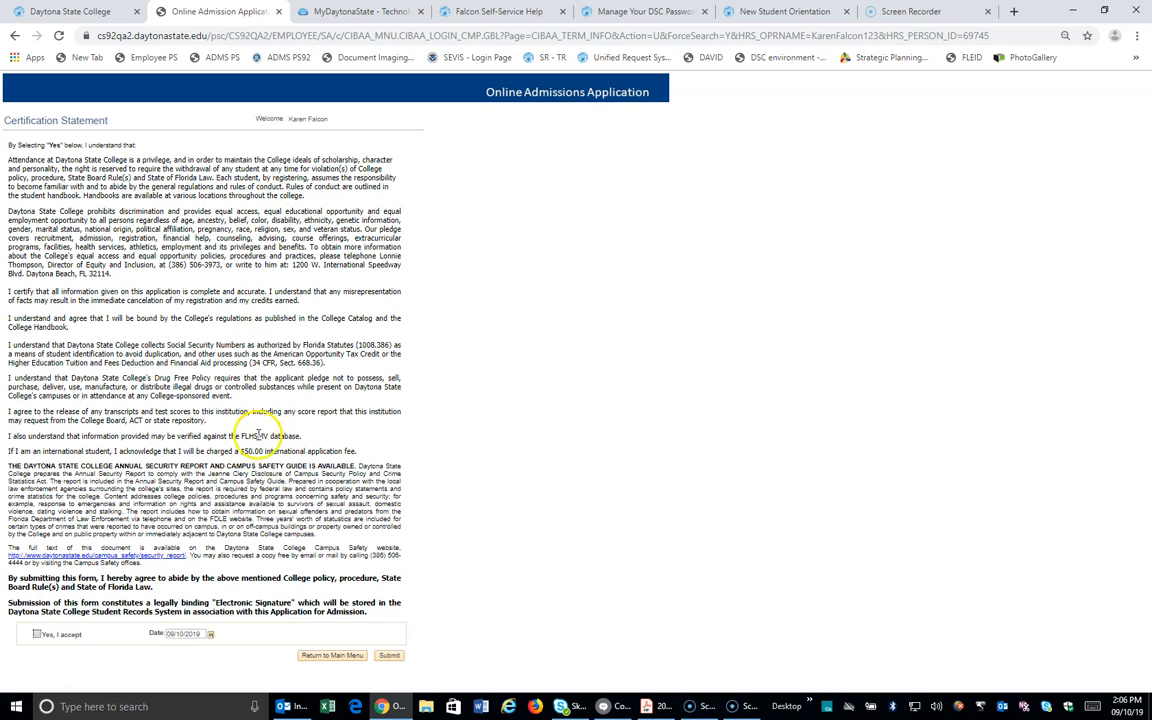
# Step: Accept the Certification Statement with 'Yes, I accept' and submit the Fall 2019 application
pyautogui.click(36, 636)
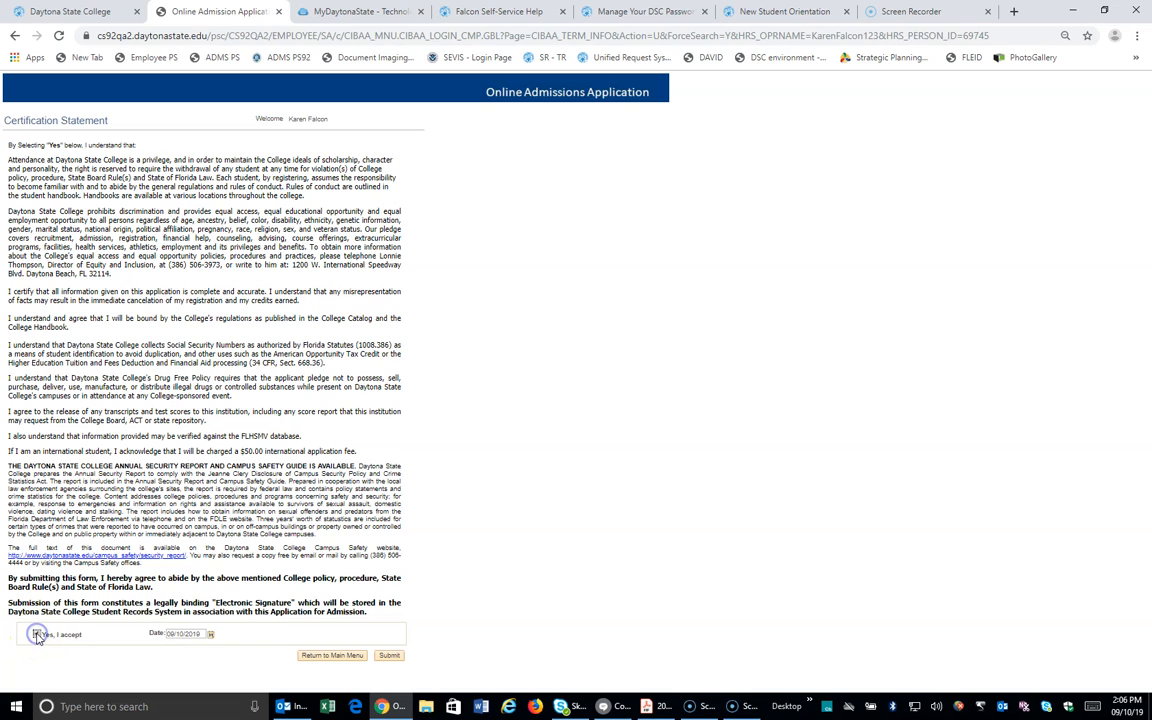
pyautogui.click(389, 656)
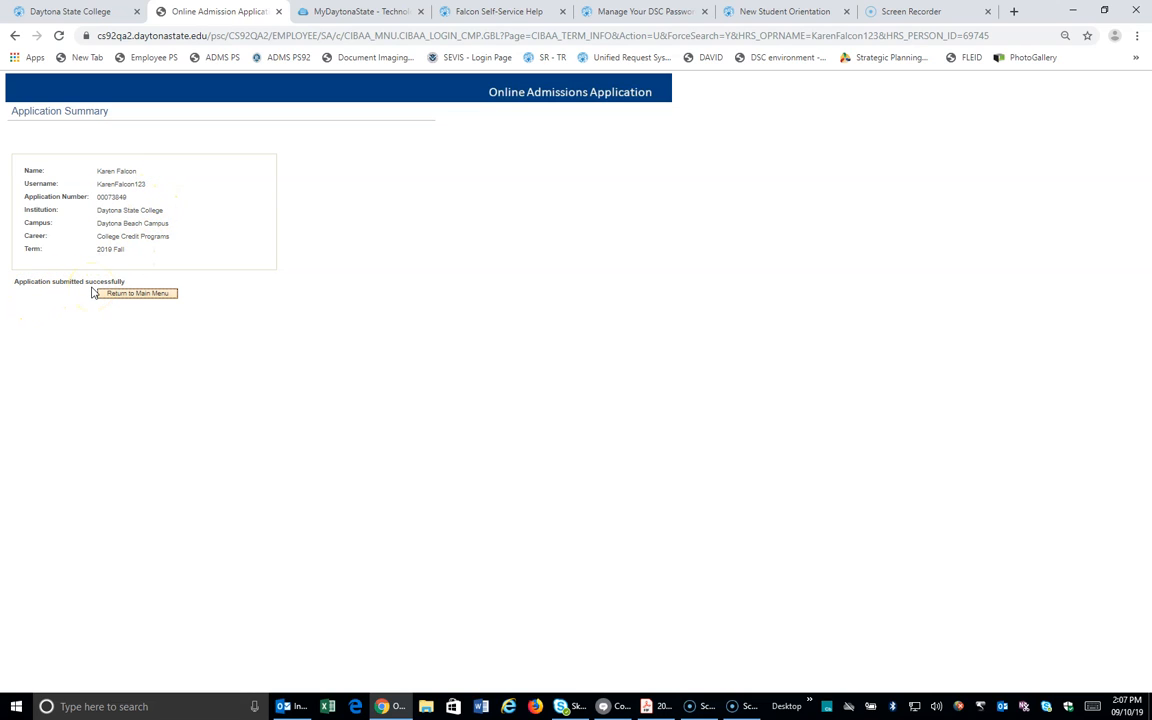
# Step: Return to the application's main menu and log out of the admissions application
pyautogui.click(138, 295)
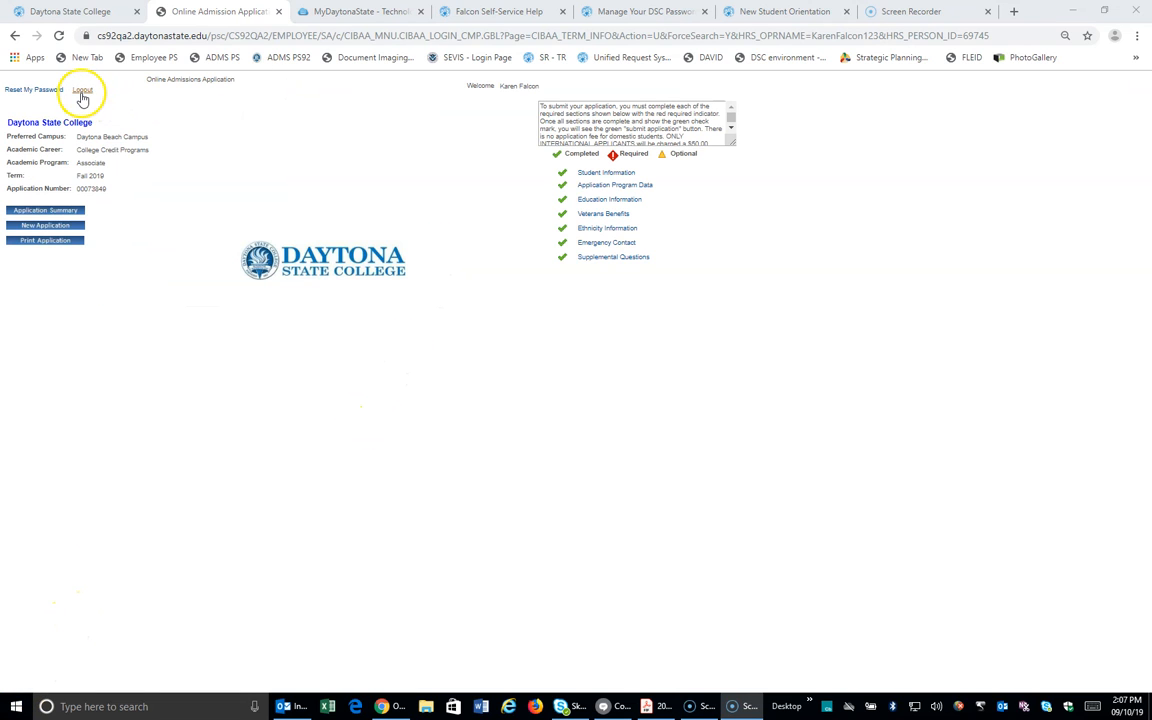
pyautogui.click(82, 91)
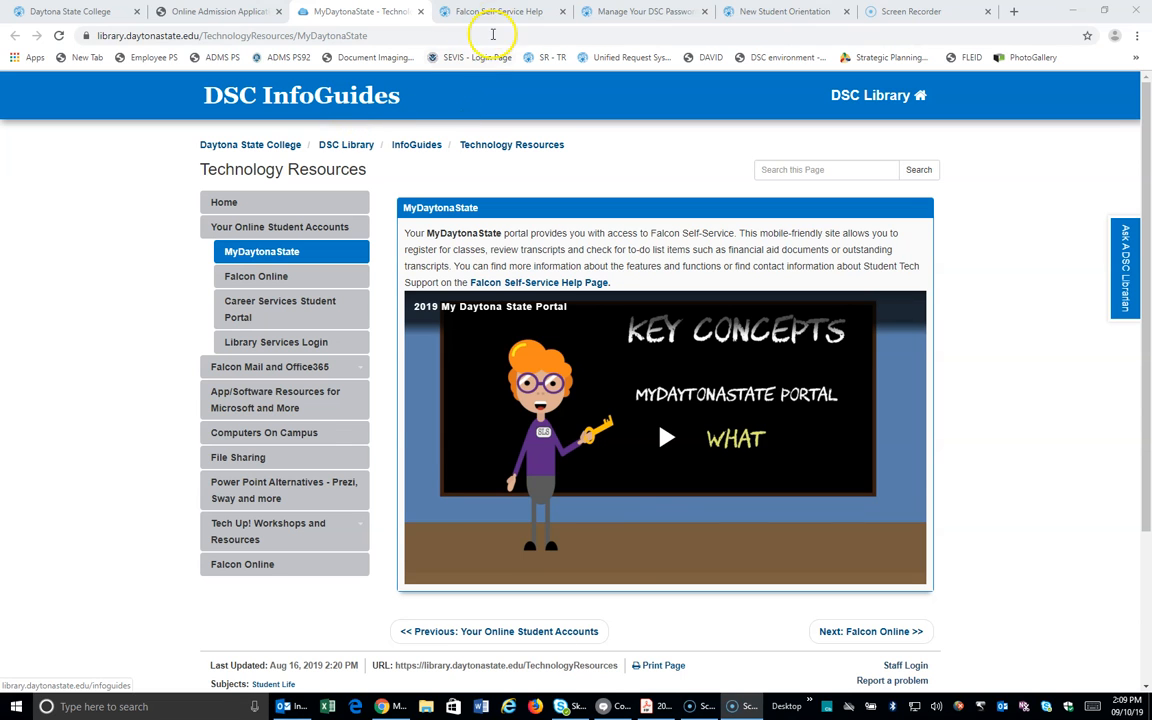
# Step: Skim the Falcon Self-Service Help page, then switch back to the Daytona State College homepage tab
pyautogui.click(493, 12)
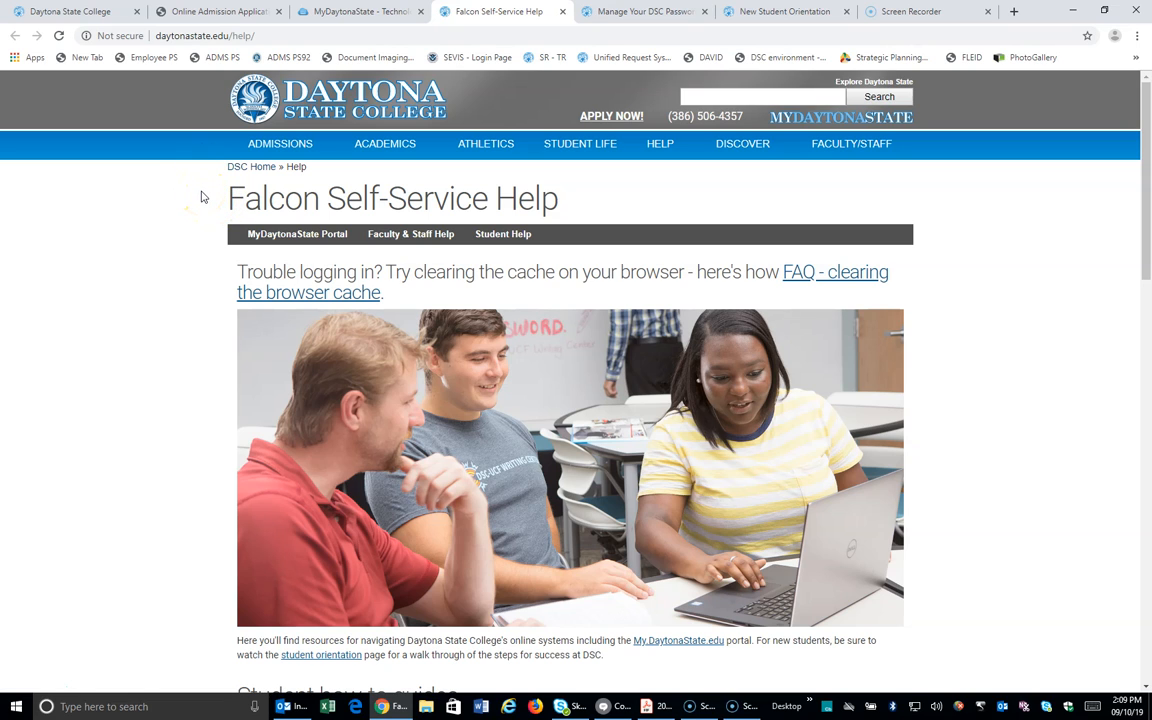
pyautogui.scroll(-3, 128, 345)
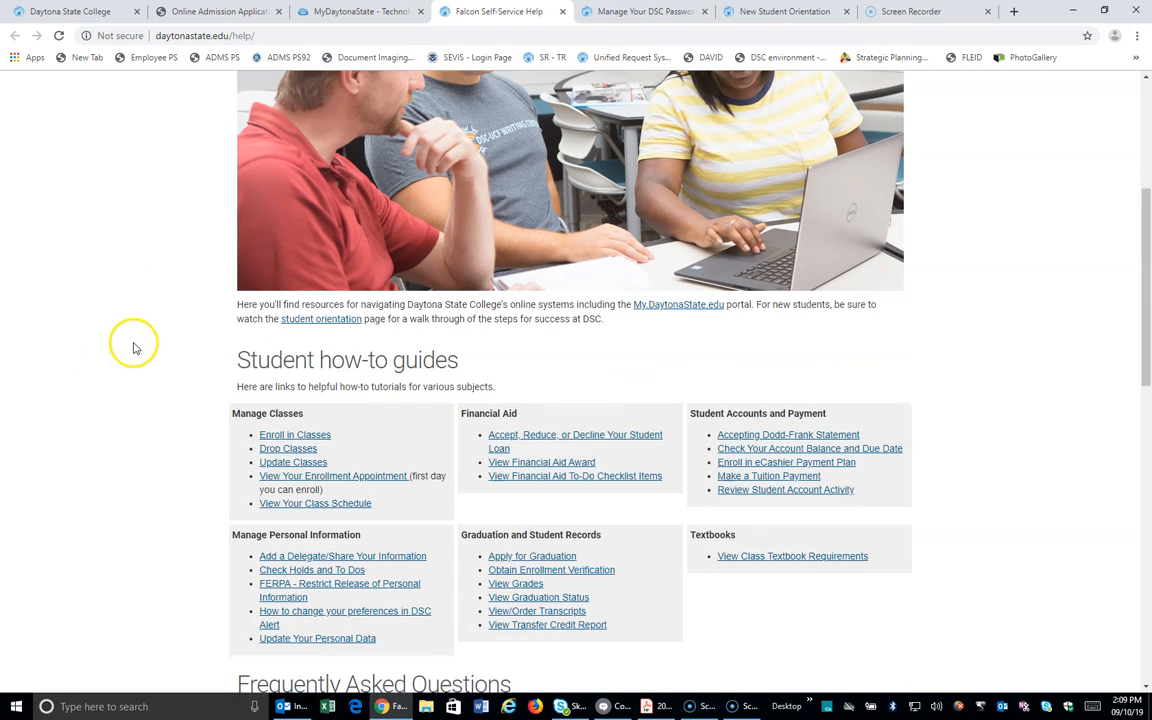
pyautogui.scroll(-2, 135, 347)
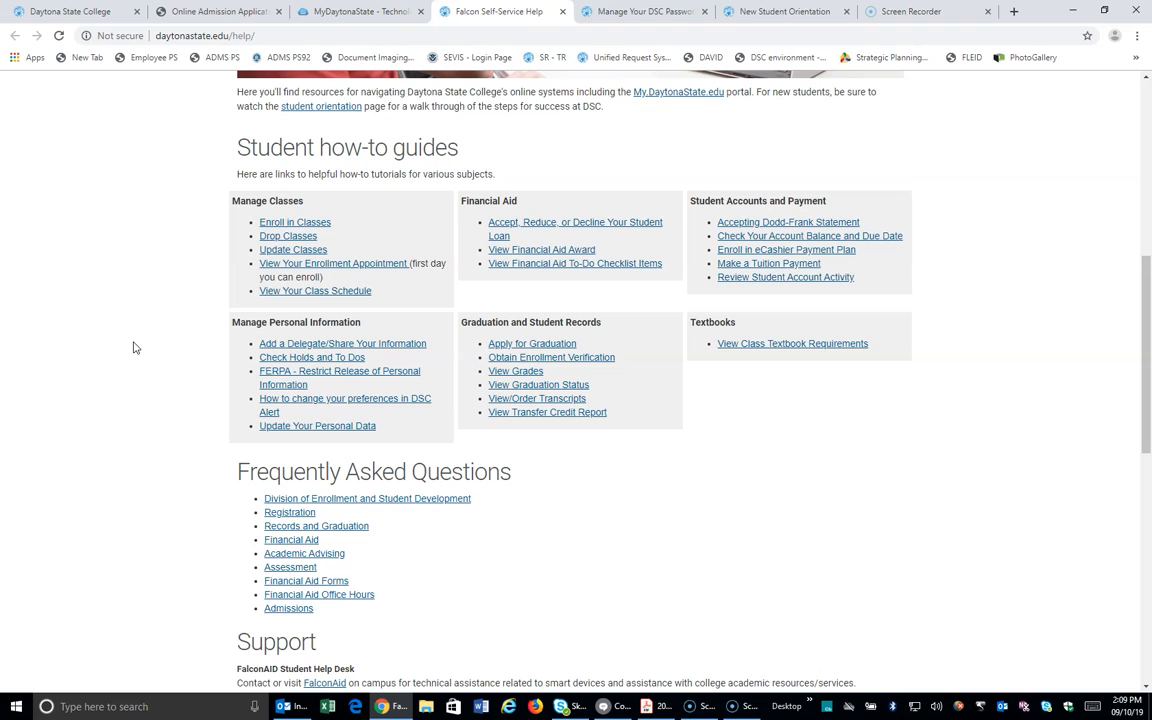
pyautogui.scroll(5, 135, 347)
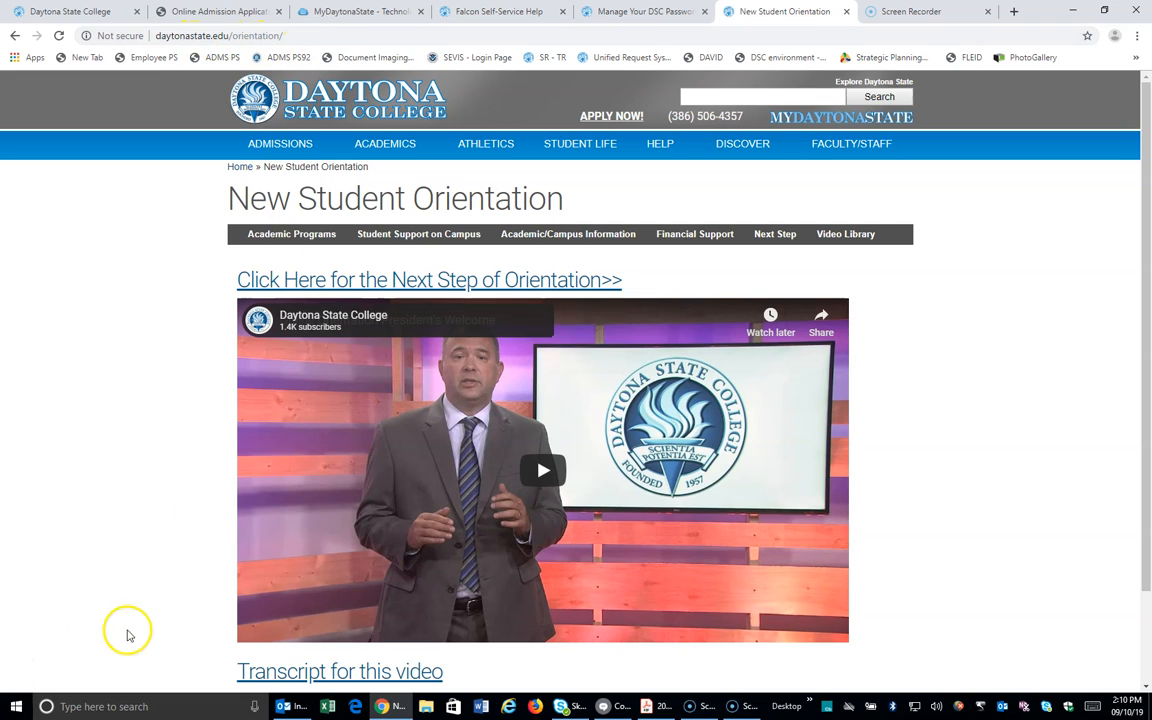
pyautogui.hotkey('ctrl', '1')
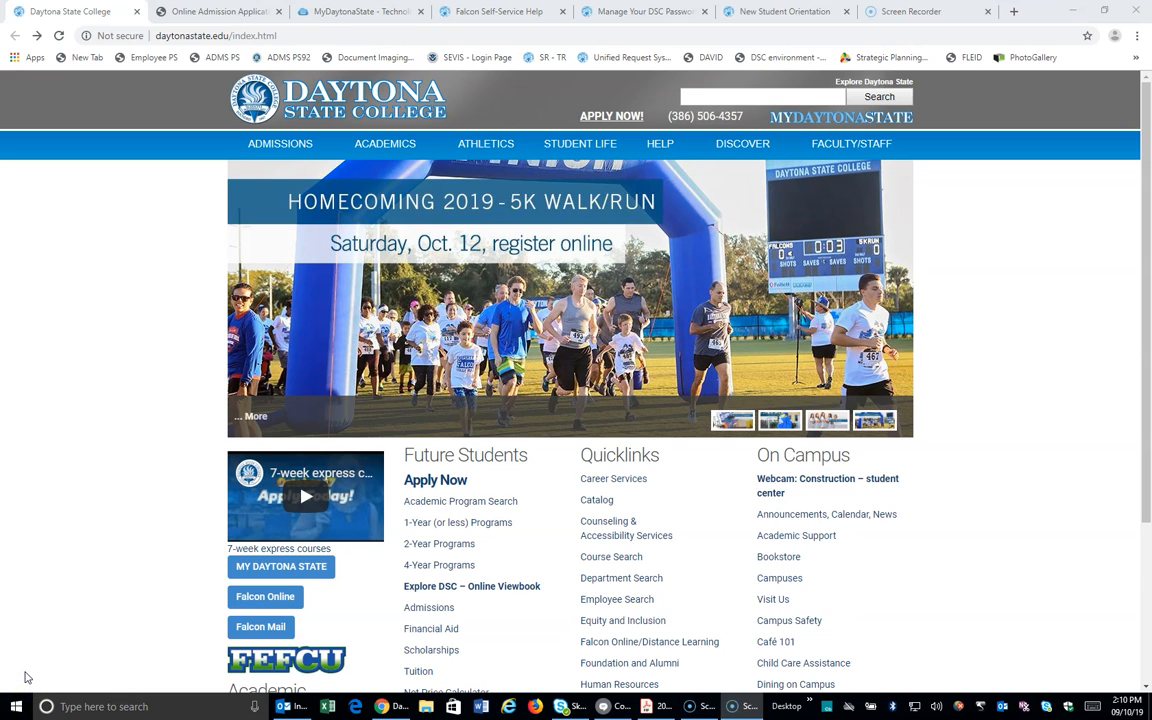